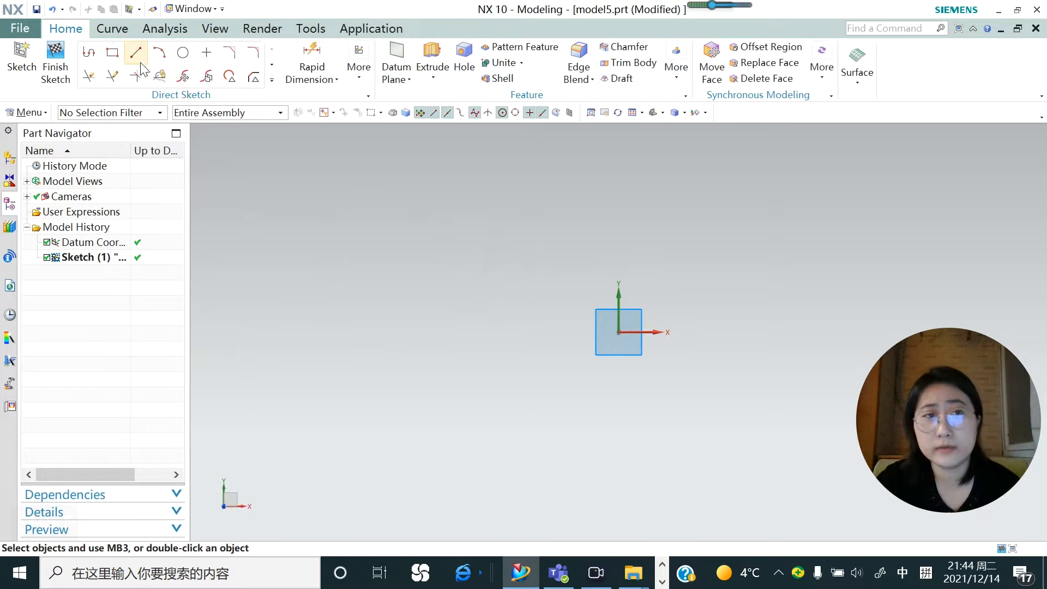
# Sketch a rectangle centred on the origin, about 138 mm wide and 115 mm high.
pyautogui.click(112, 52)
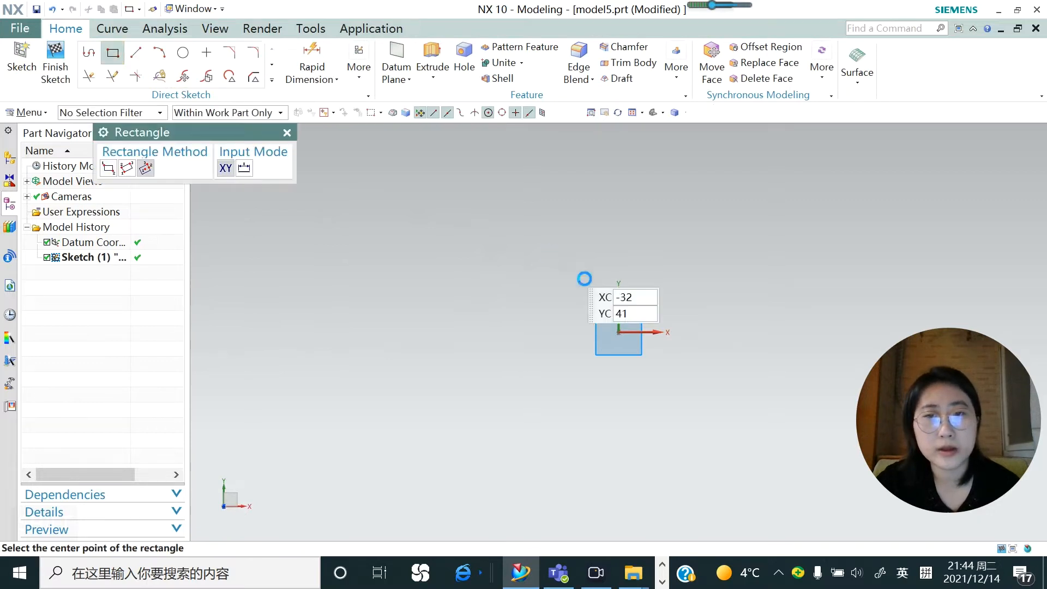
pyautogui.click(619, 331)
pyautogui.click(725, 332)
pyautogui.click(689, 244)
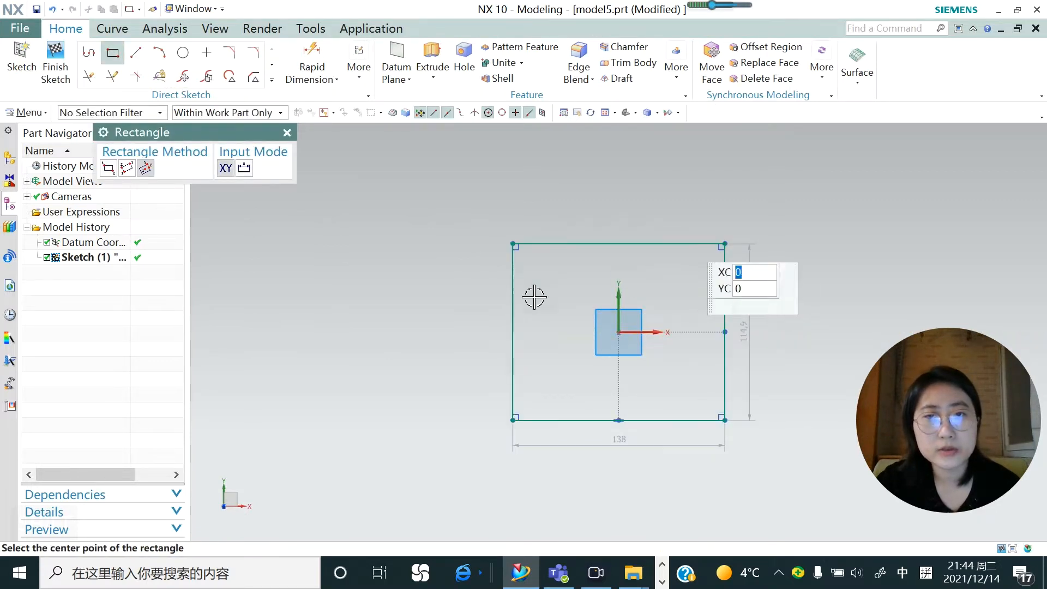
# Extrude the rectangle into a plate with start distance 6 mm and end distance -10 mm.
pyautogui.click(433, 77)
pyautogui.click(439, 96)
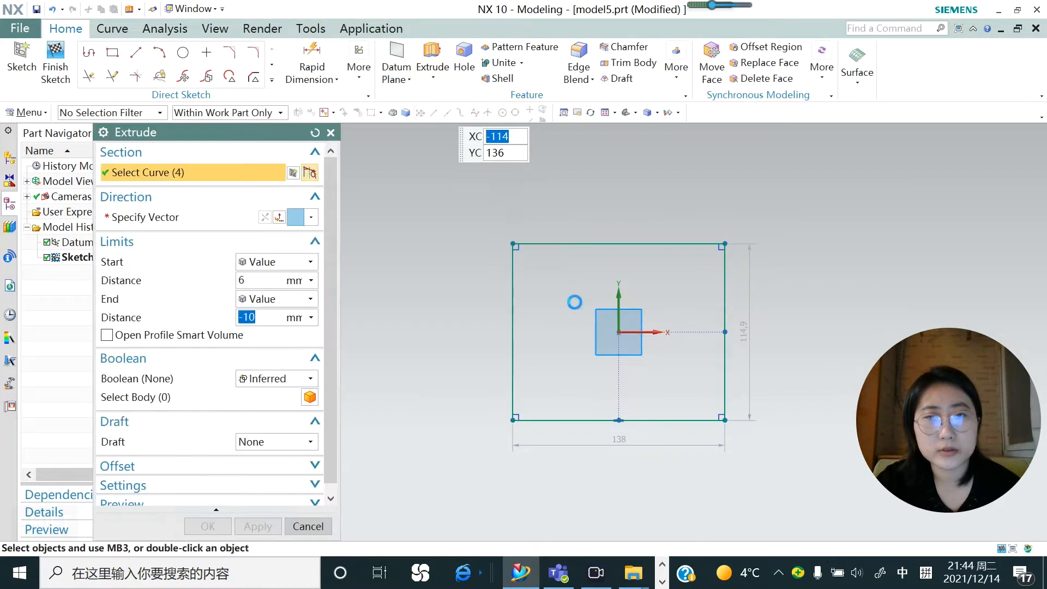
pyautogui.moveTo(565, 287); pyautogui.dragTo(581, 378, button='middle')
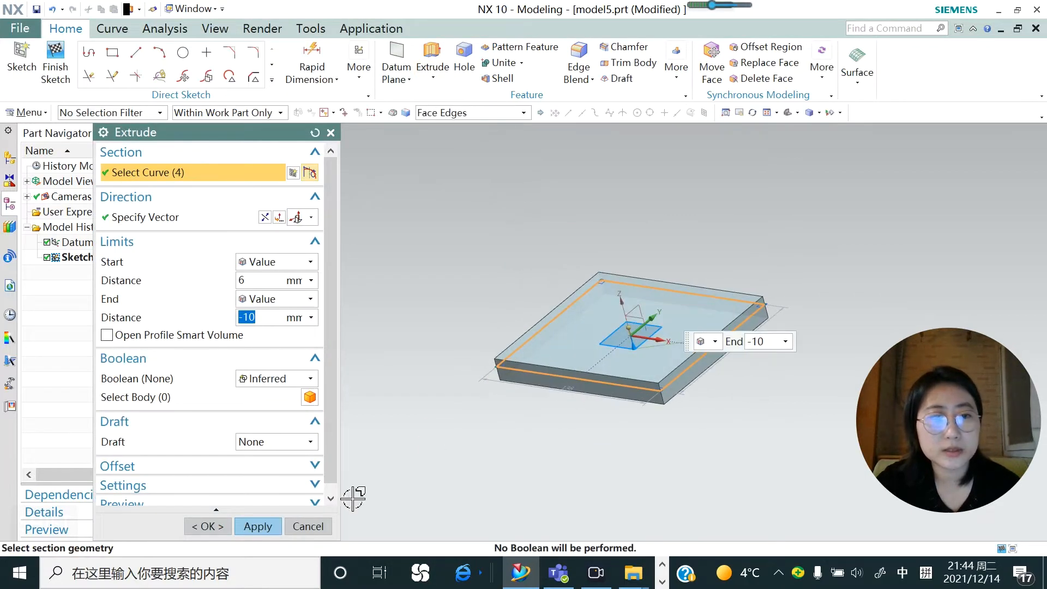
pyautogui.click(258, 526)
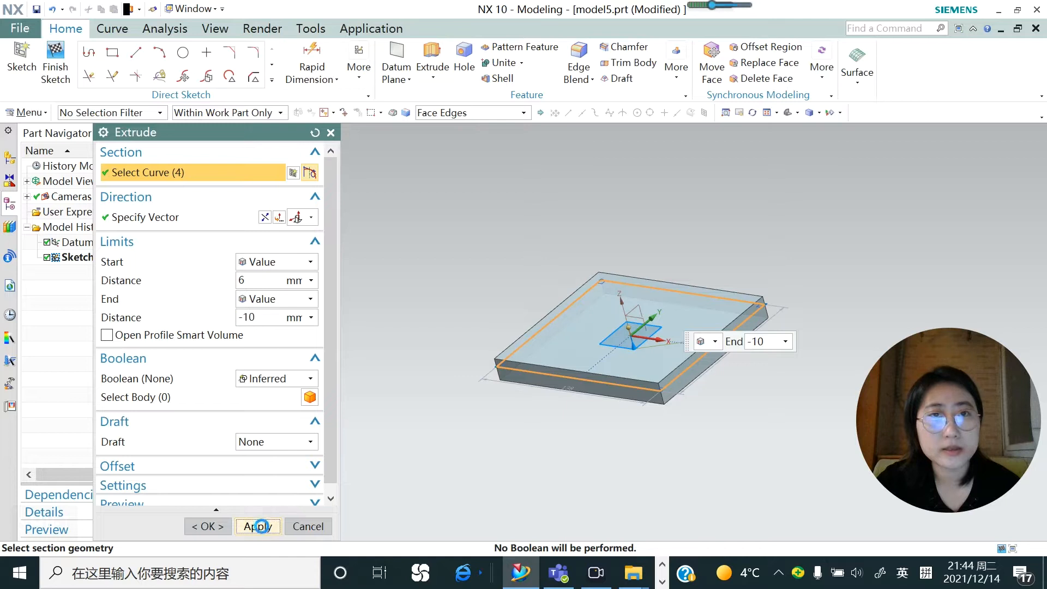
pyautogui.click(330, 133)
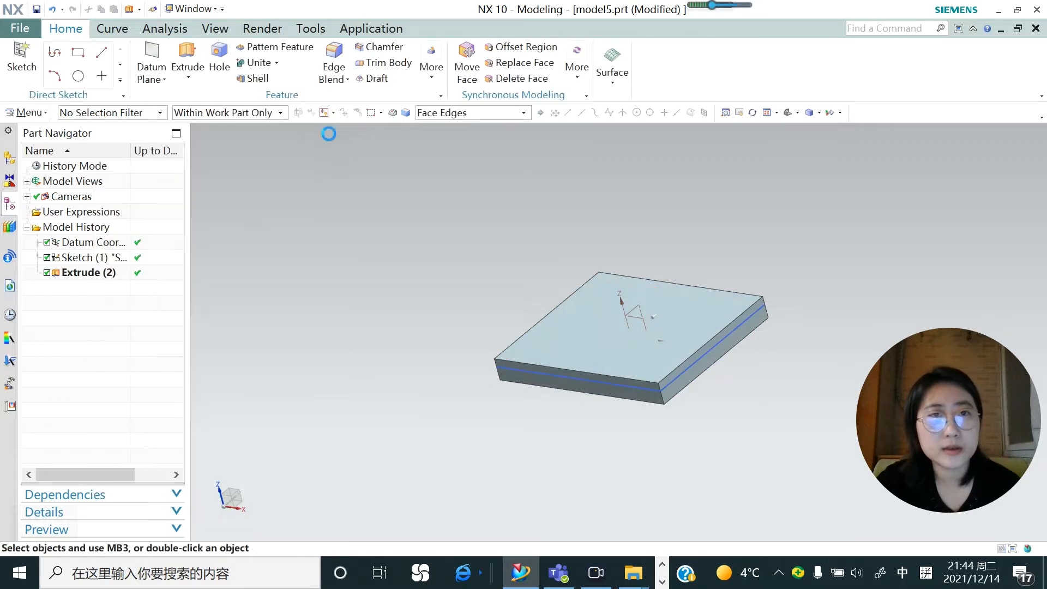
# Create a sketch on the plate's upper face and draw a small circle near the corner at the sketch origin.
pyautogui.click(22, 57)
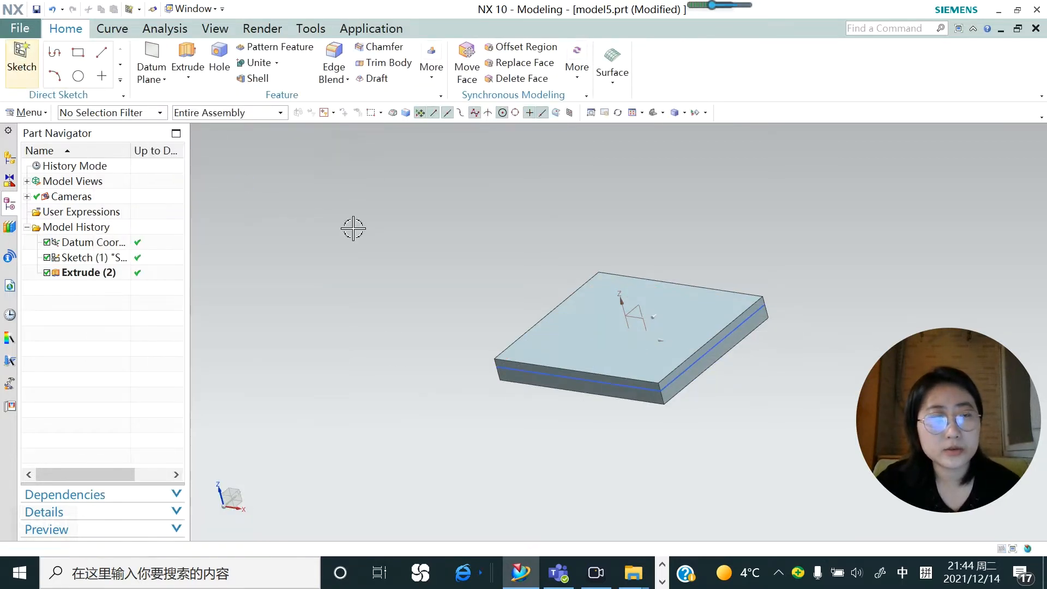
pyautogui.click(587, 315)
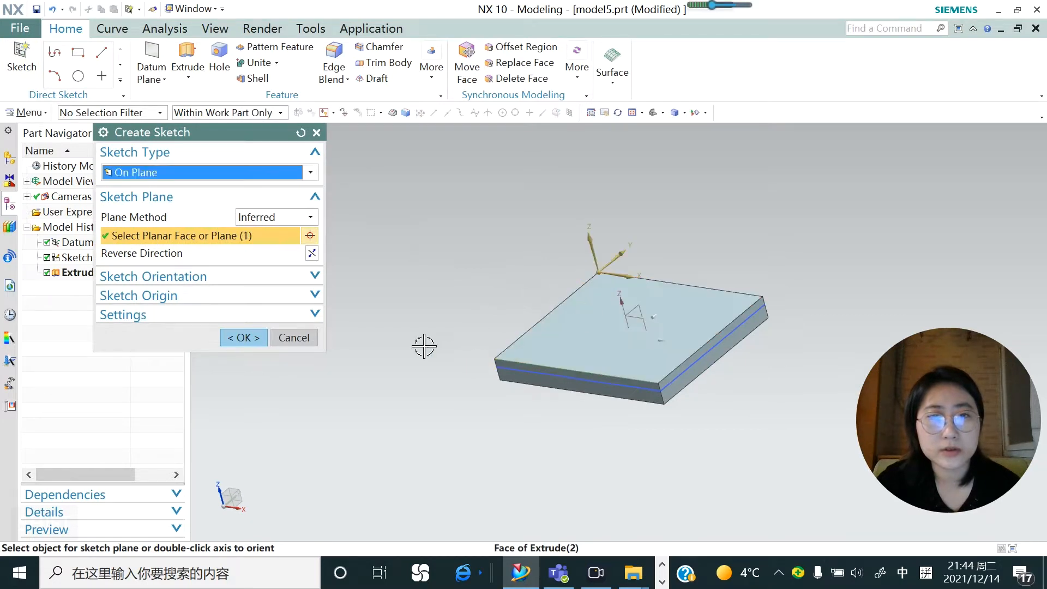
pyautogui.click(240, 338)
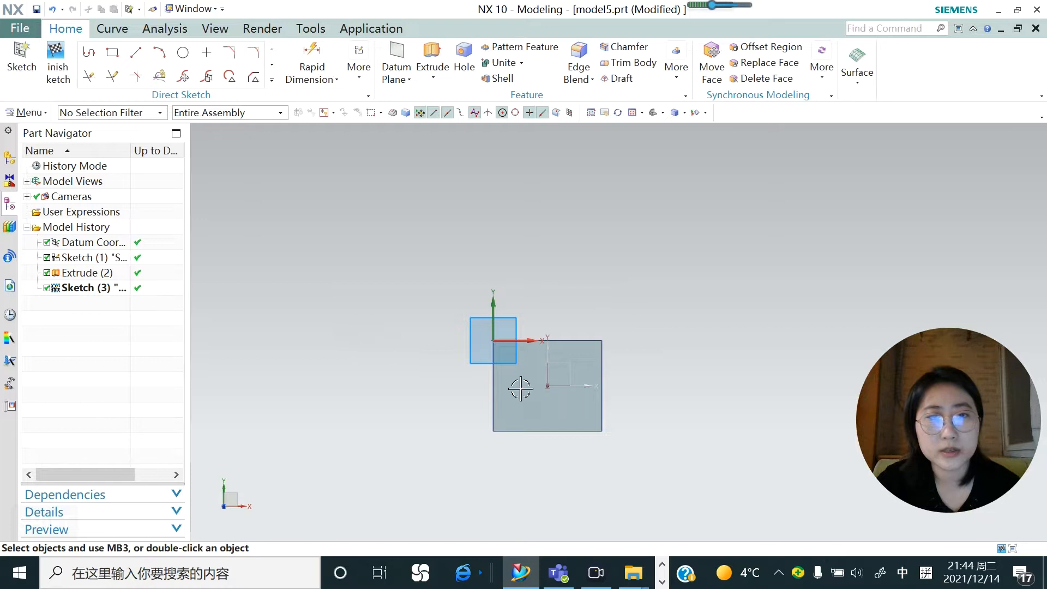
pyautogui.click(182, 53)
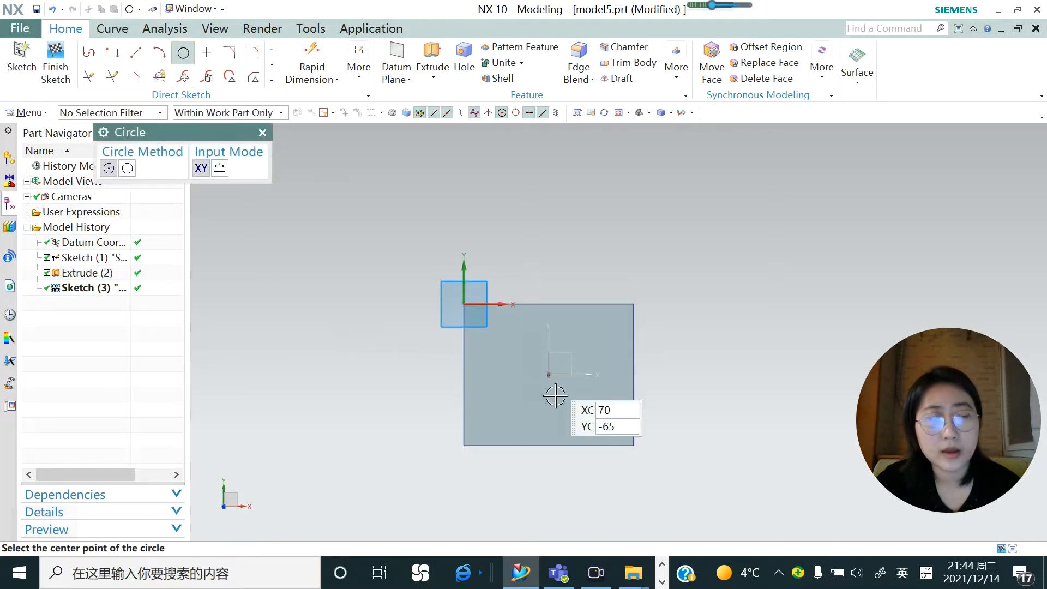
pyautogui.scroll(-3, 545, 377)
pyautogui.click(437, 270)
pyautogui.click(445, 277)
# Extrude the circle in the reversed direction as a Subtract from the plate, with start distance 6 mm and end distance -1 mm.
pyautogui.click(433, 77)
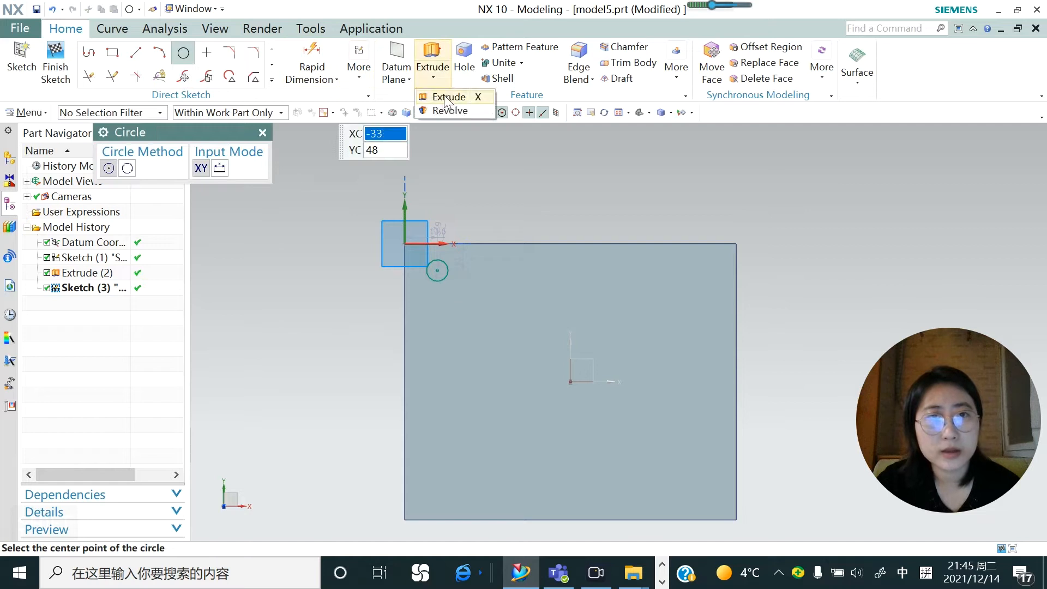
pyautogui.click(439, 96)
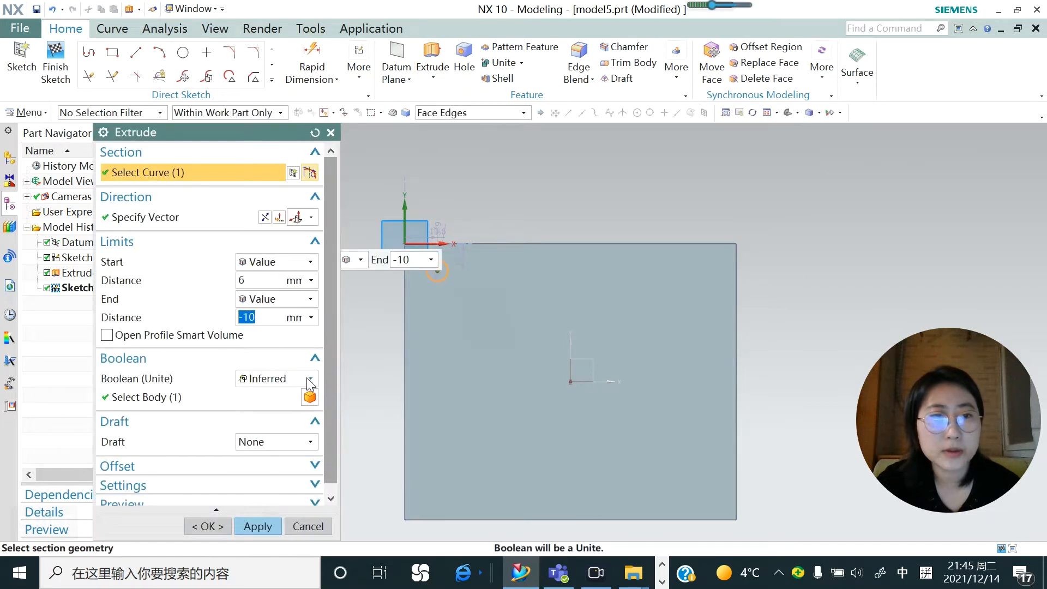
pyautogui.click(309, 380)
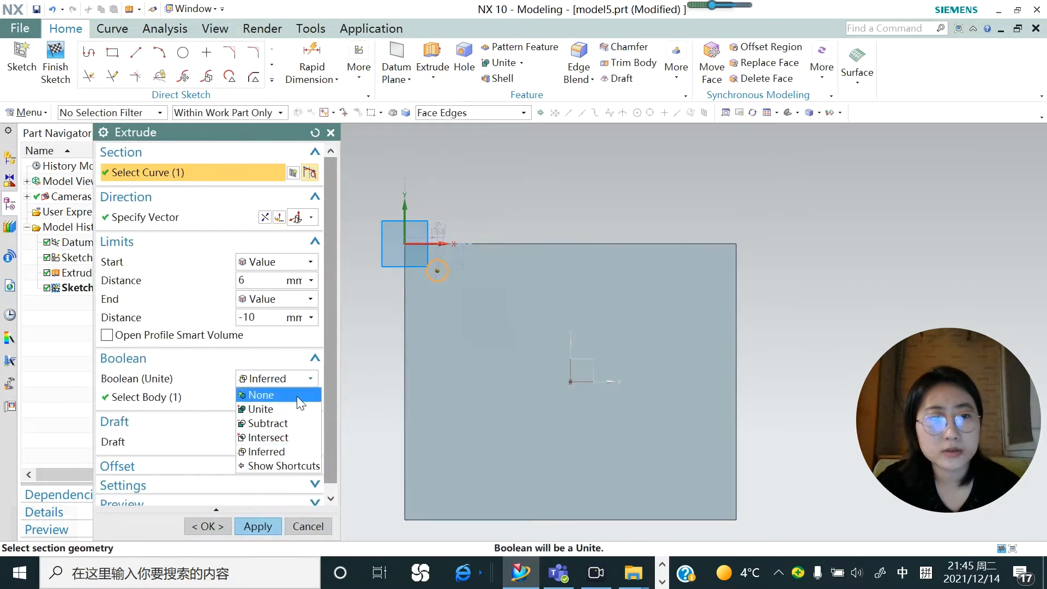
pyautogui.click(283, 423)
pyautogui.moveTo(467, 388); pyautogui.dragTo(456, 281, button='middle')
pyautogui.moveTo(456, 288)
pyautogui.mouseDown()
pyautogui.moveTo(459, 265)
pyautogui.moveTo(460, 282)
pyautogui.mouseUp()
pyautogui.moveTo(492, 374); pyautogui.dragTo(467, 362, button='middle')
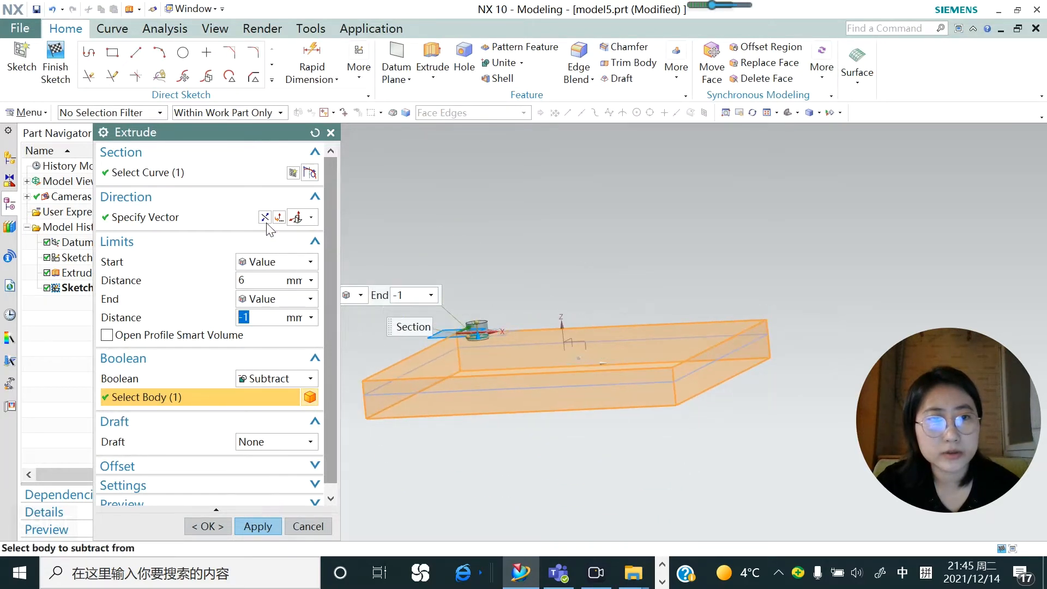
pyautogui.click(263, 525)
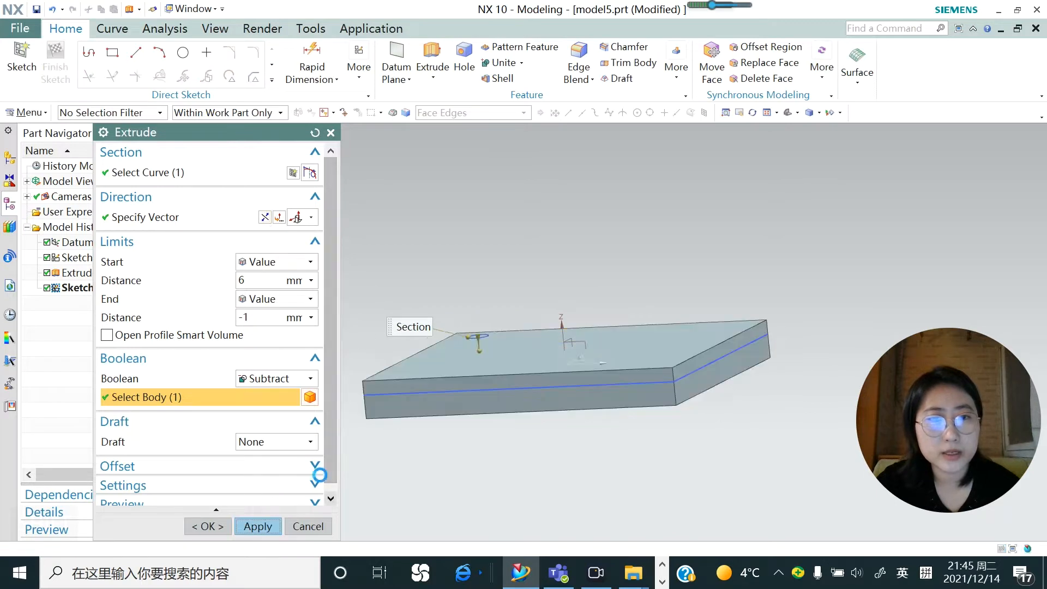
pyautogui.moveTo(491, 364); pyautogui.dragTo(495, 388, button='middle')
pyautogui.click(315, 525)
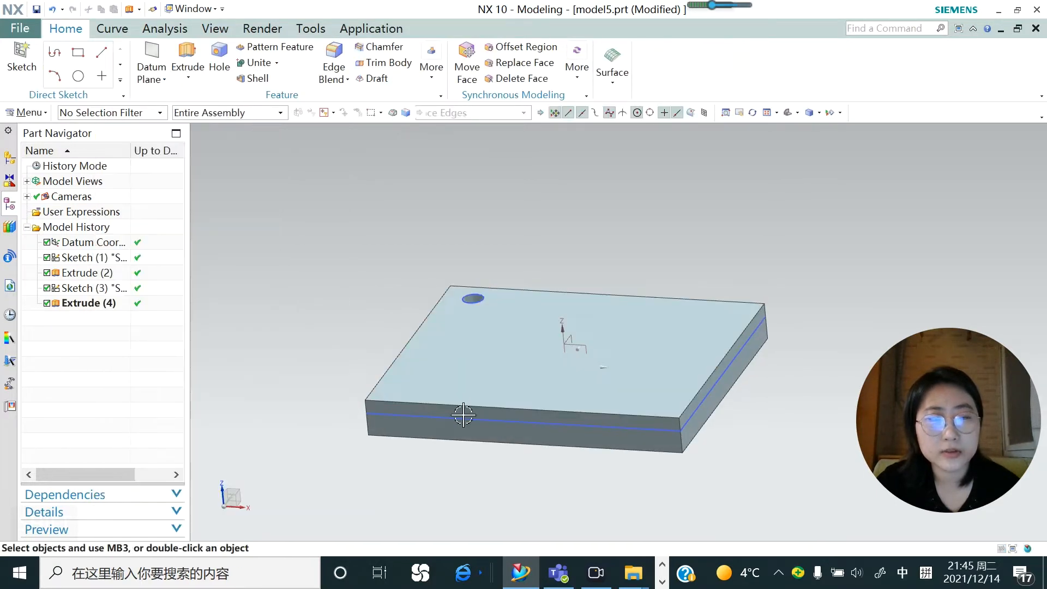
pyautogui.keyDown('shift'); pyautogui.moveTo(423, 308); pyautogui.dragTo(402, 304, button='middle'); pyautogui.keyUp('shift')
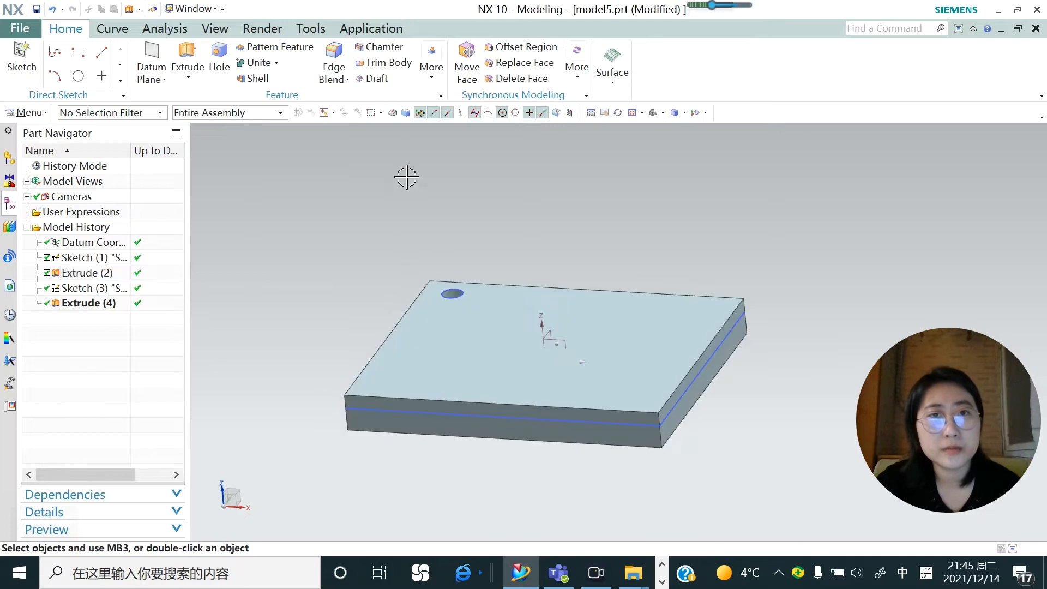
pyautogui.click(432, 82)
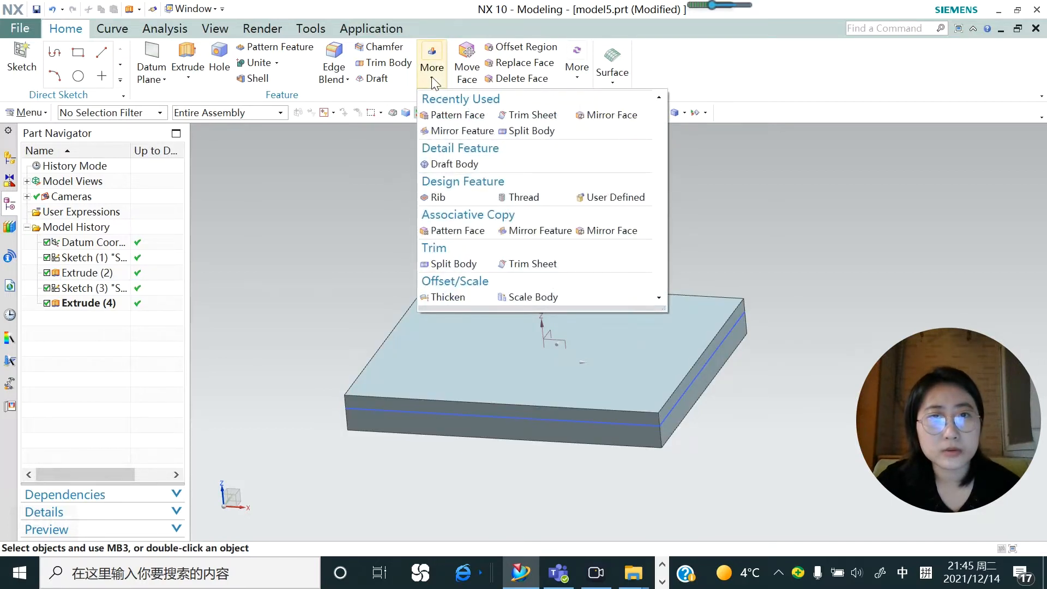
pyautogui.click(456, 115)
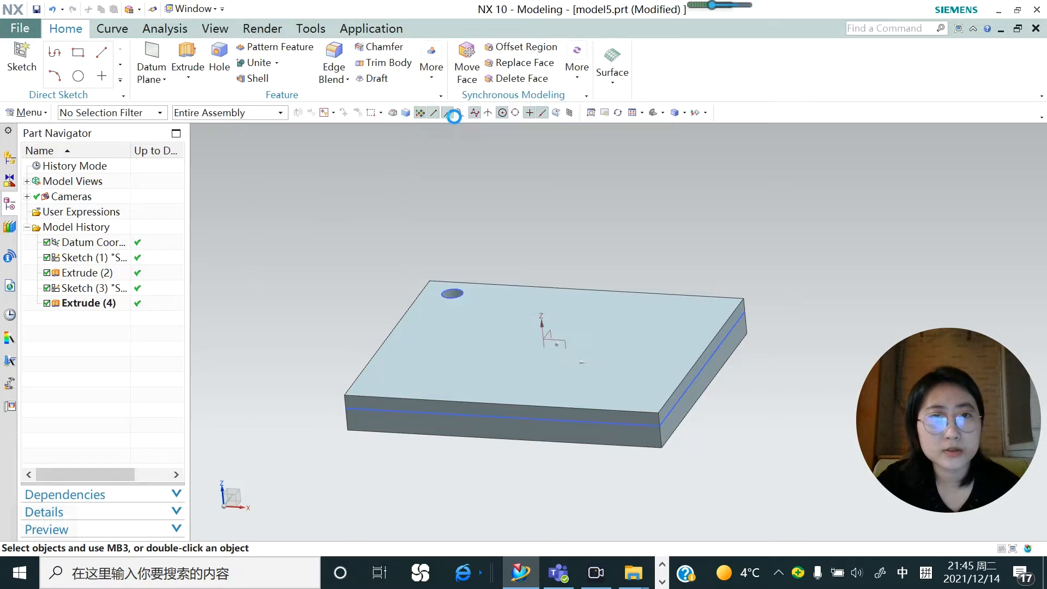
pyautogui.click(317, 133)
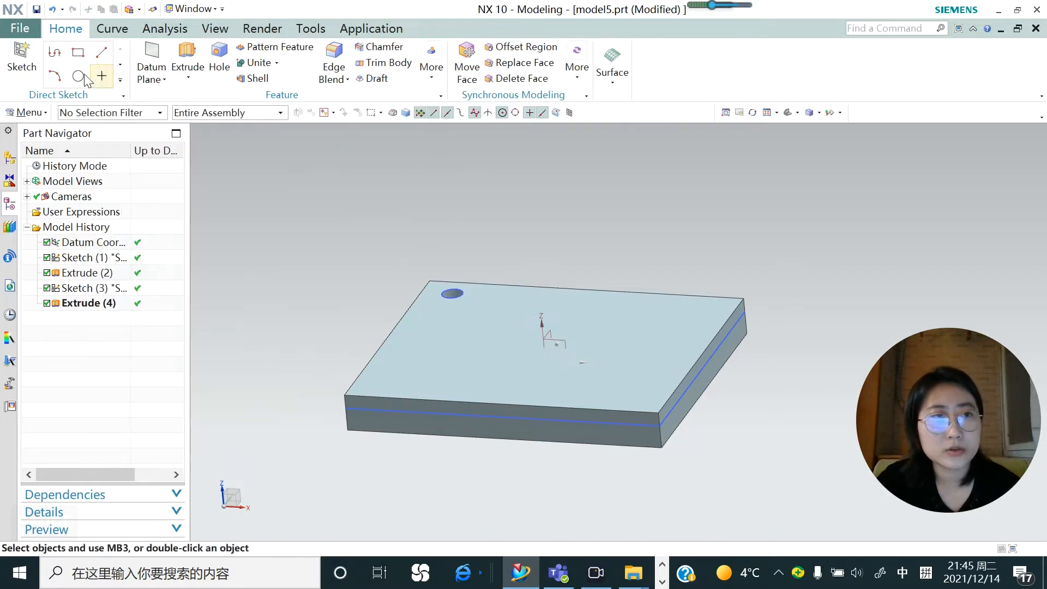
# Start a Pattern Face feature and select the corner hole's cylindrical wall and its bottom face.
pyautogui.click(26, 112)
pyautogui.moveTo(52, 174)
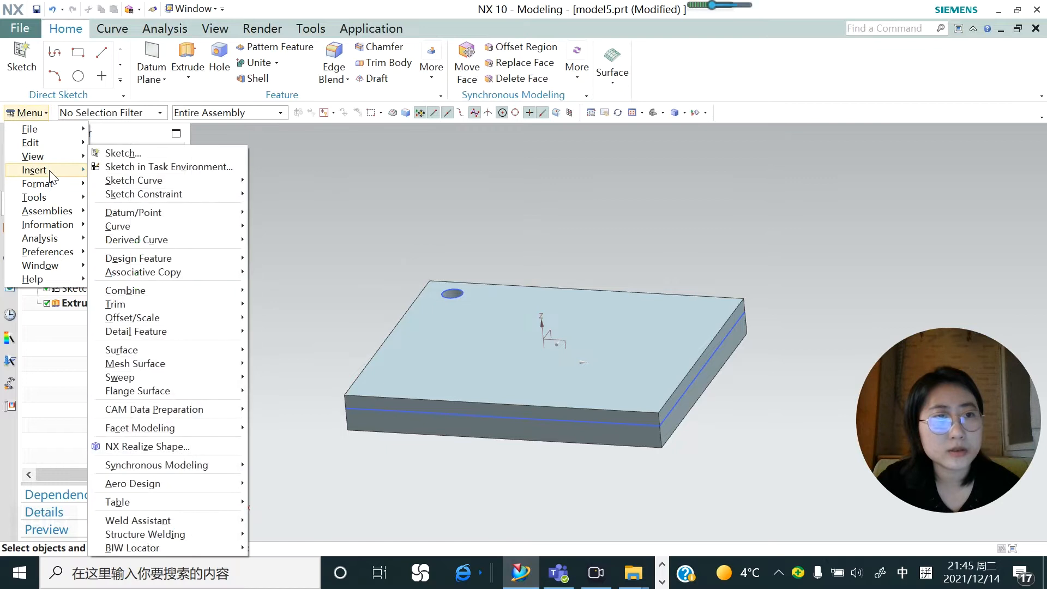
pyautogui.moveTo(216, 277)
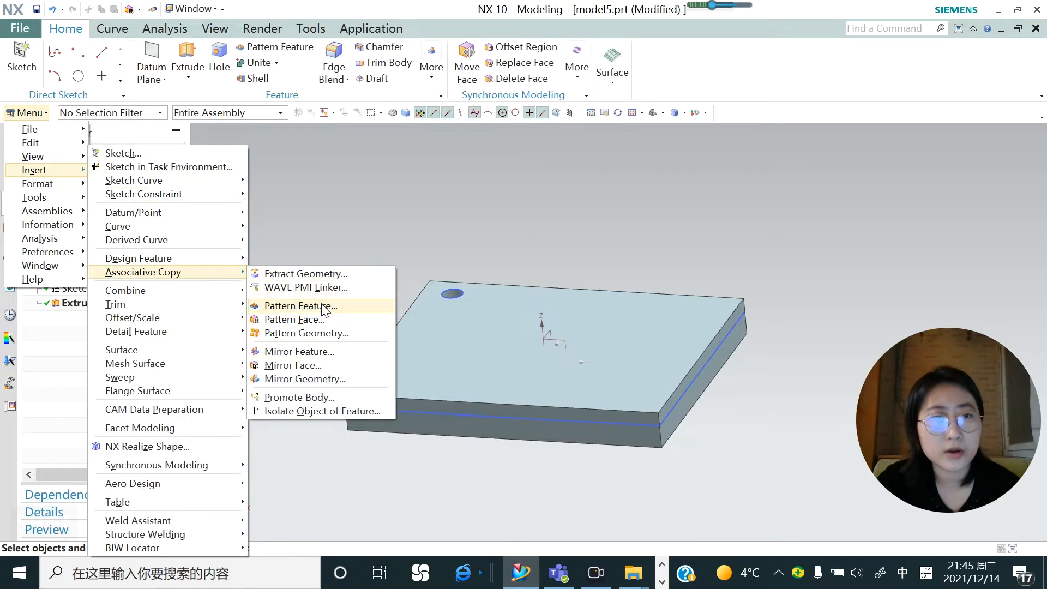
pyautogui.click(317, 322)
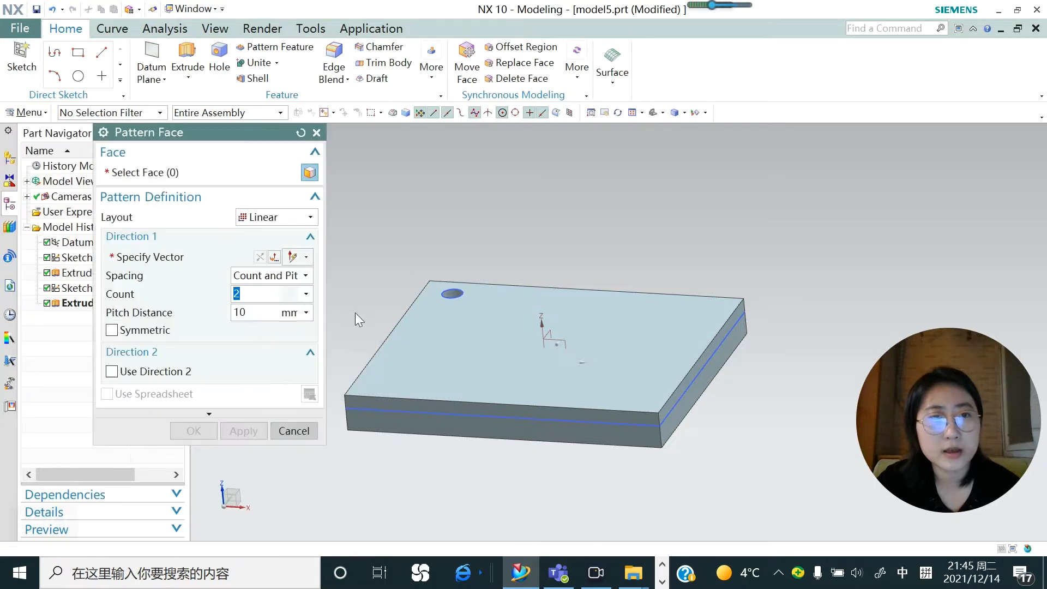
pyautogui.moveTo(438, 313); pyautogui.dragTo(440, 287, button='middle')
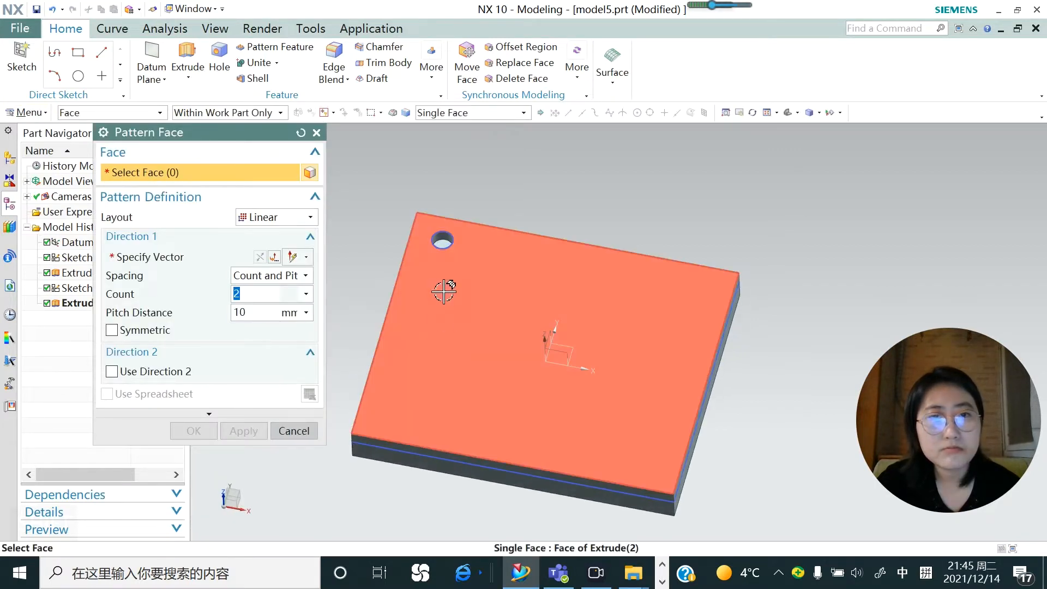
pyautogui.scroll(5, 441, 273)
pyautogui.scroll(3, 440, 261)
pyautogui.click(460, 264)
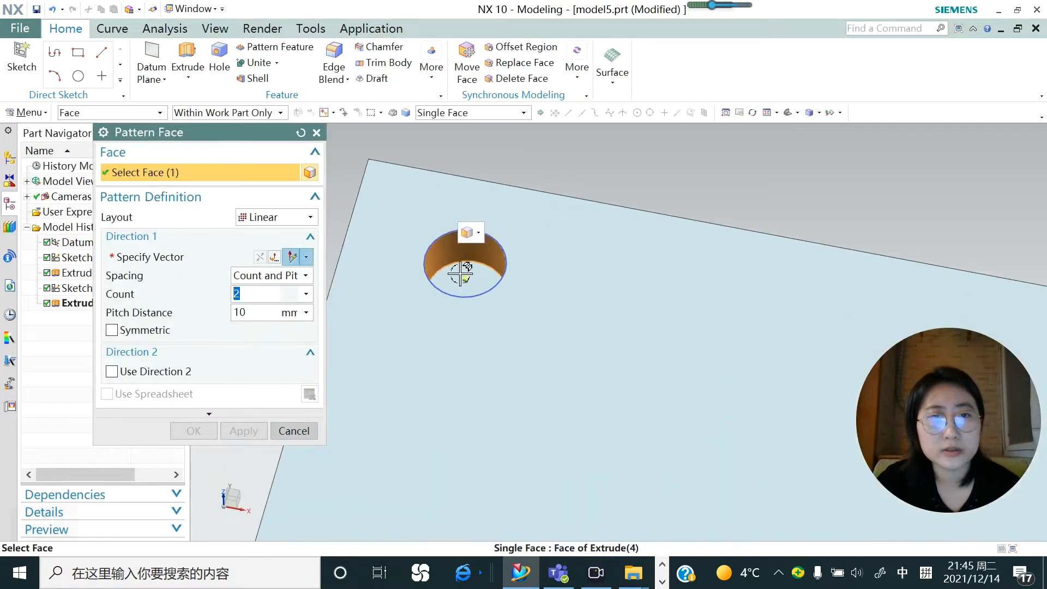
pyautogui.click(452, 278)
pyautogui.scroll(-3, 452, 278)
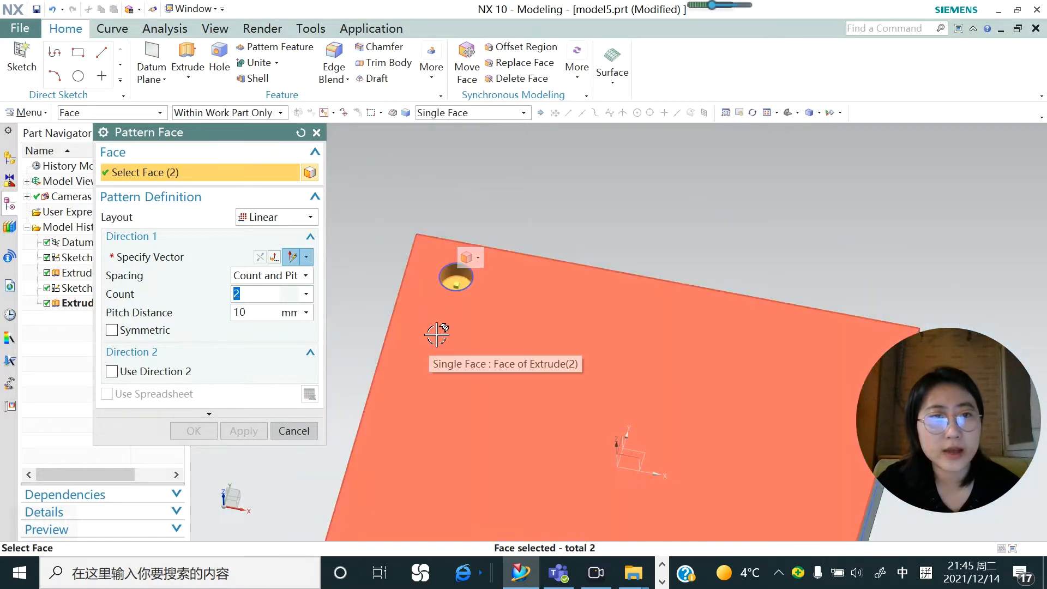
pyautogui.scroll(-2, 414, 269)
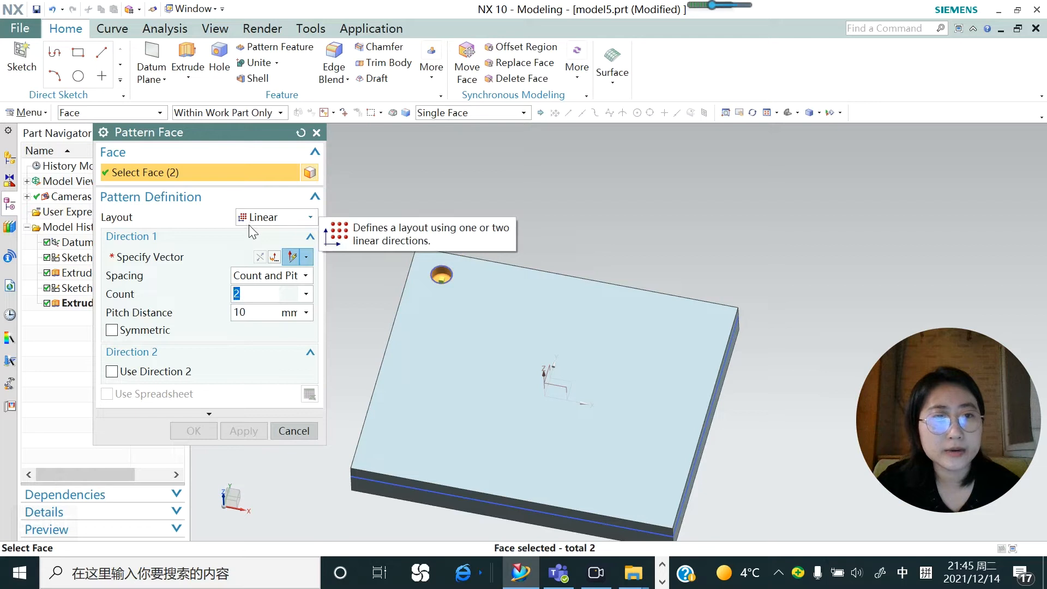
# Set the linear pattern's first direction along the X axis, keeping Count and Pitch spacing.
pyautogui.click(174, 261)
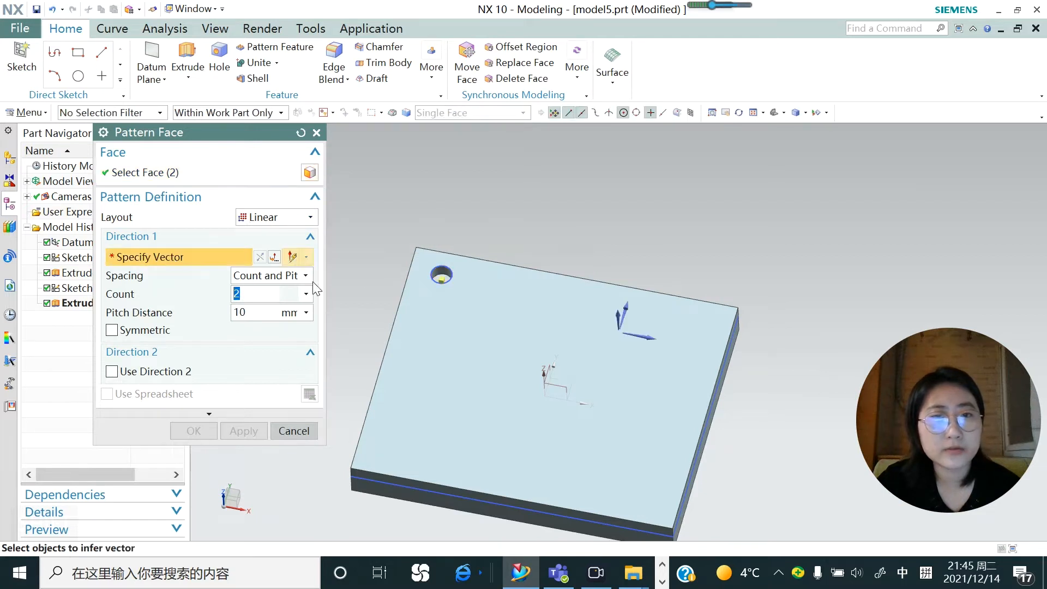
pyautogui.click(648, 333)
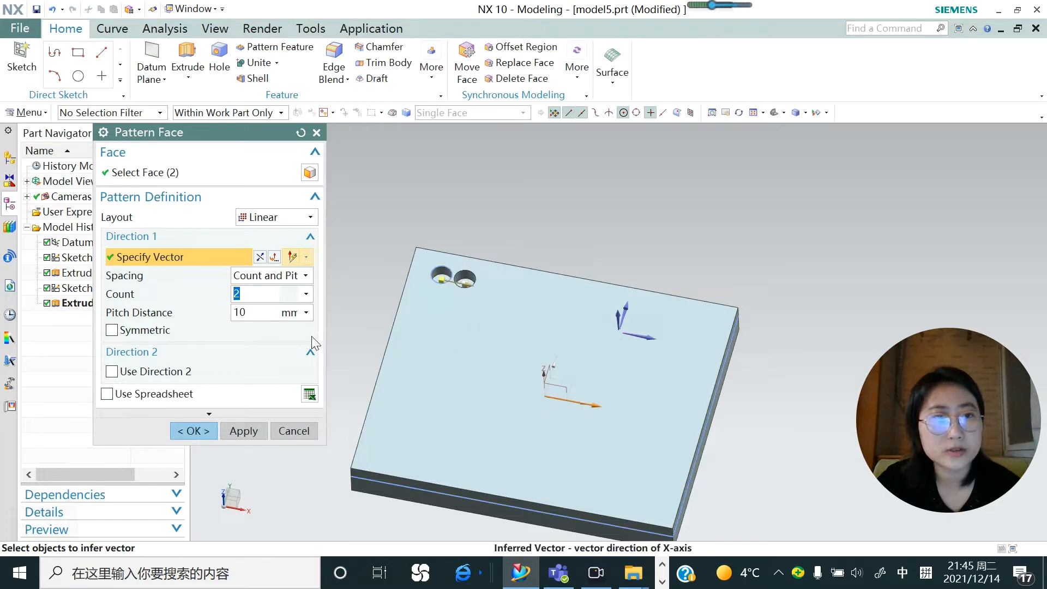
pyautogui.click(307, 276)
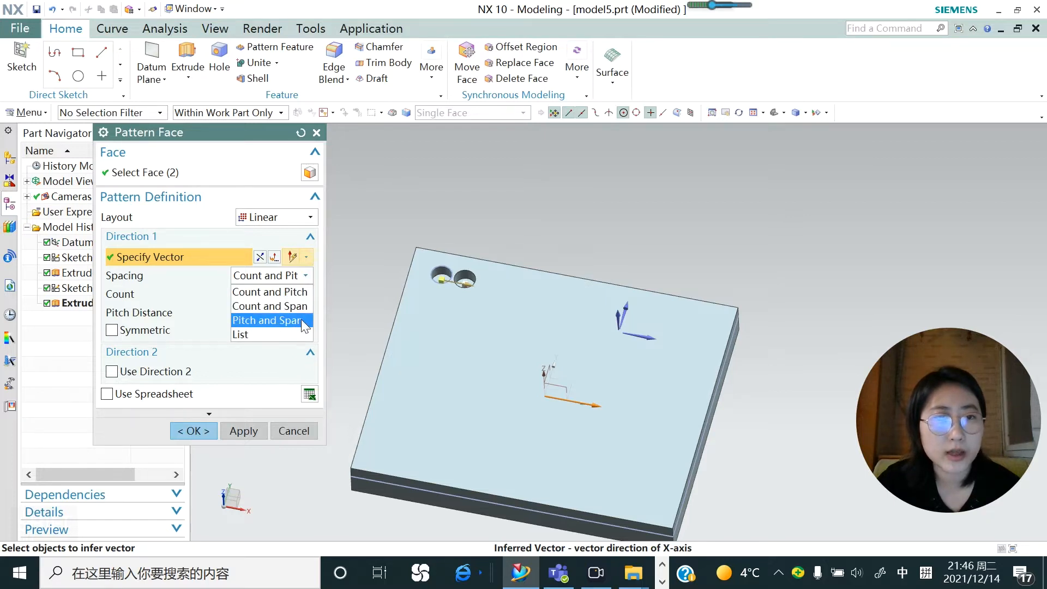
pyautogui.click(306, 275)
# Set the first direction's count to 10 and its pitch distance to 12 mm.
pyautogui.click(241, 294)
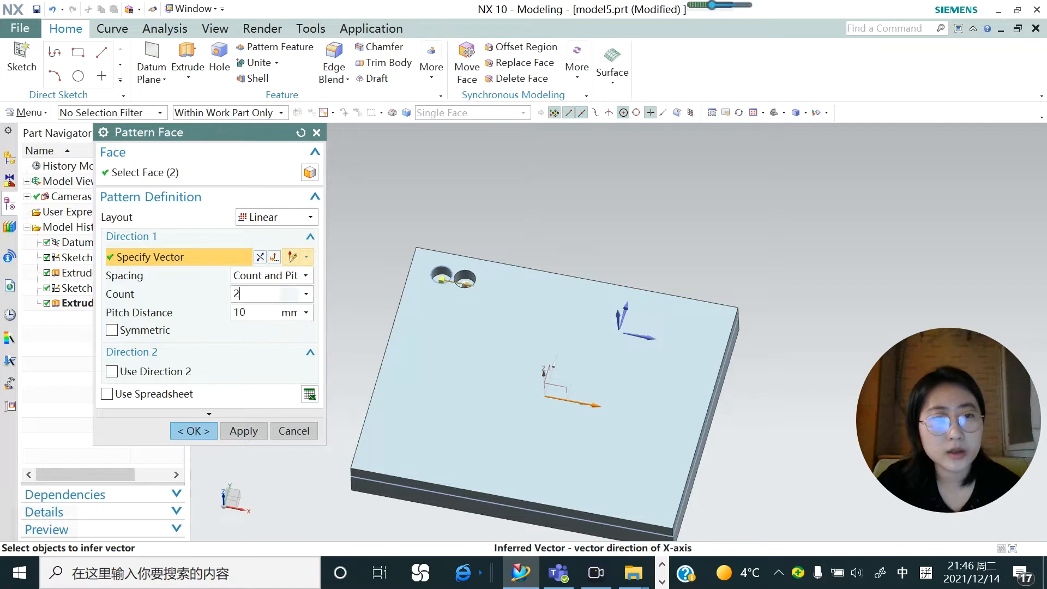
pyautogui.write('10')
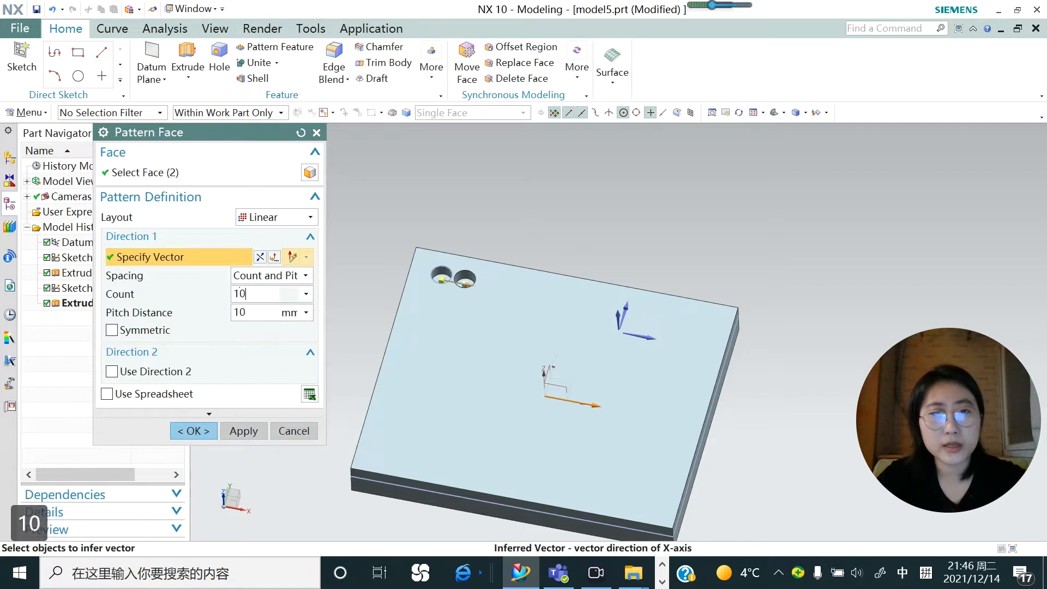
pyautogui.press('Return')
pyautogui.press('Tab')
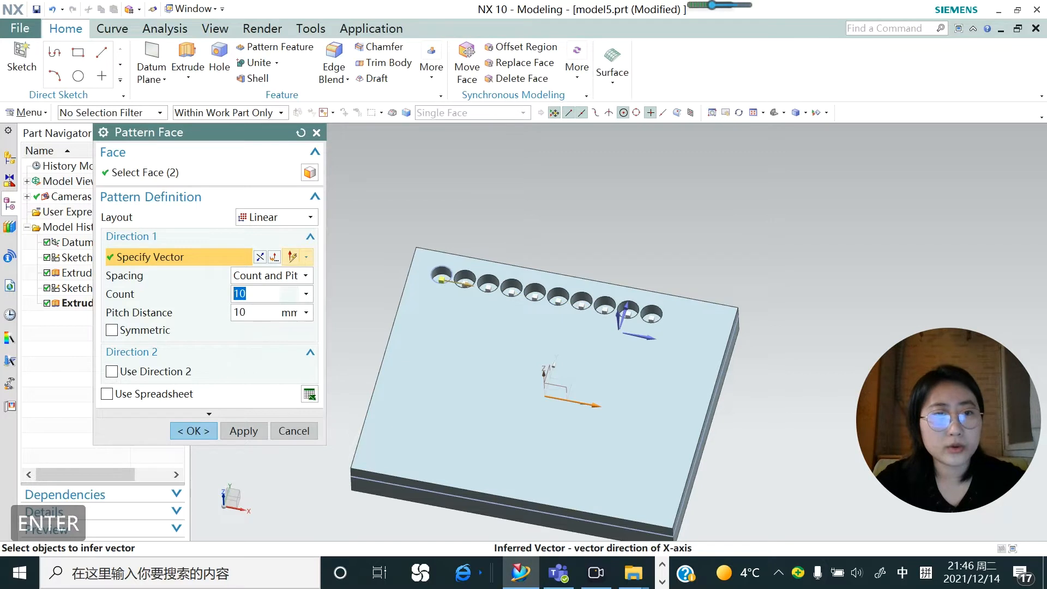
pyautogui.write('12')
pyautogui.press('Return')
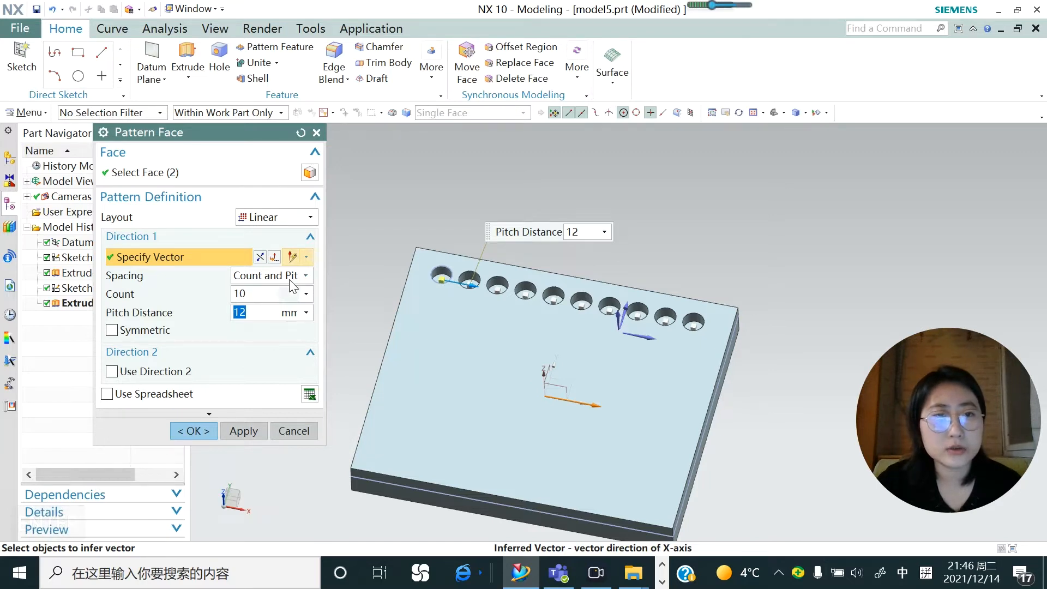
# Switch the first direction's spacing to Count and Span, trying span distances of 120 mm and 100 mm.
pyautogui.click(306, 275)
pyautogui.click(283, 307)
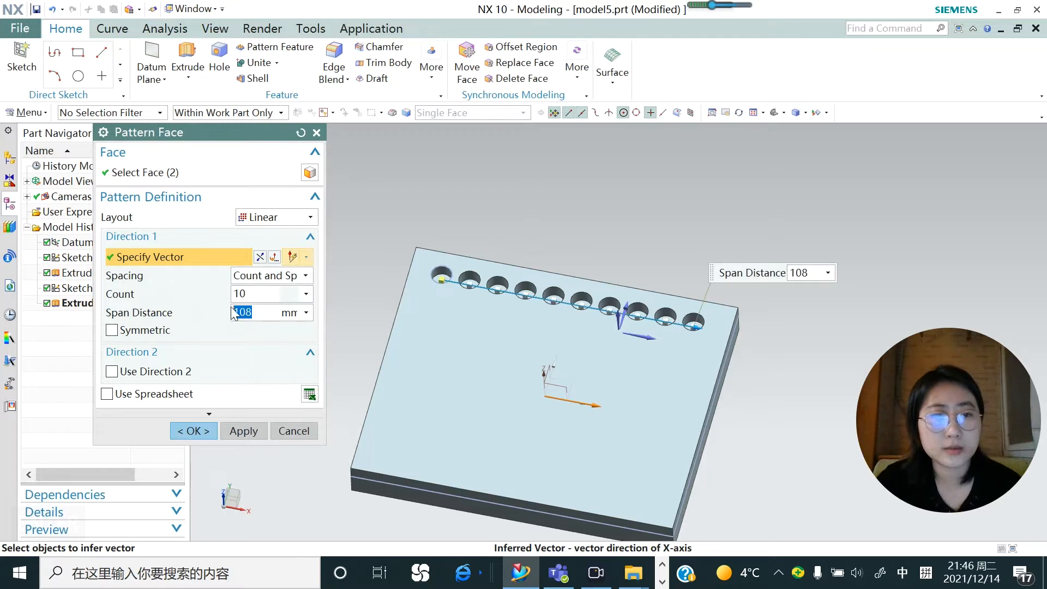
pyautogui.write('120')
pyautogui.press('Return')
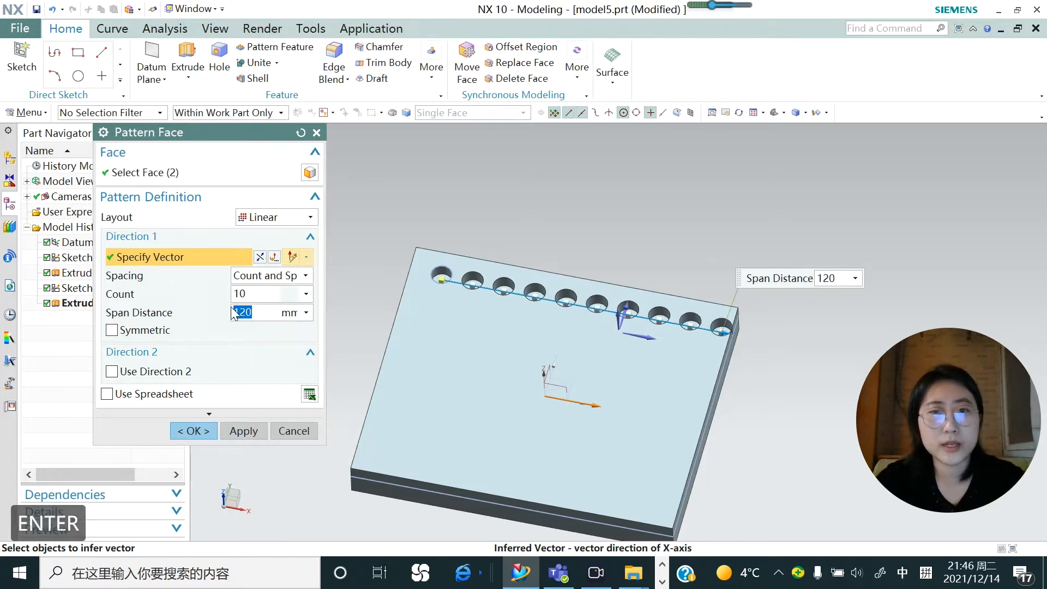
pyautogui.write('100')
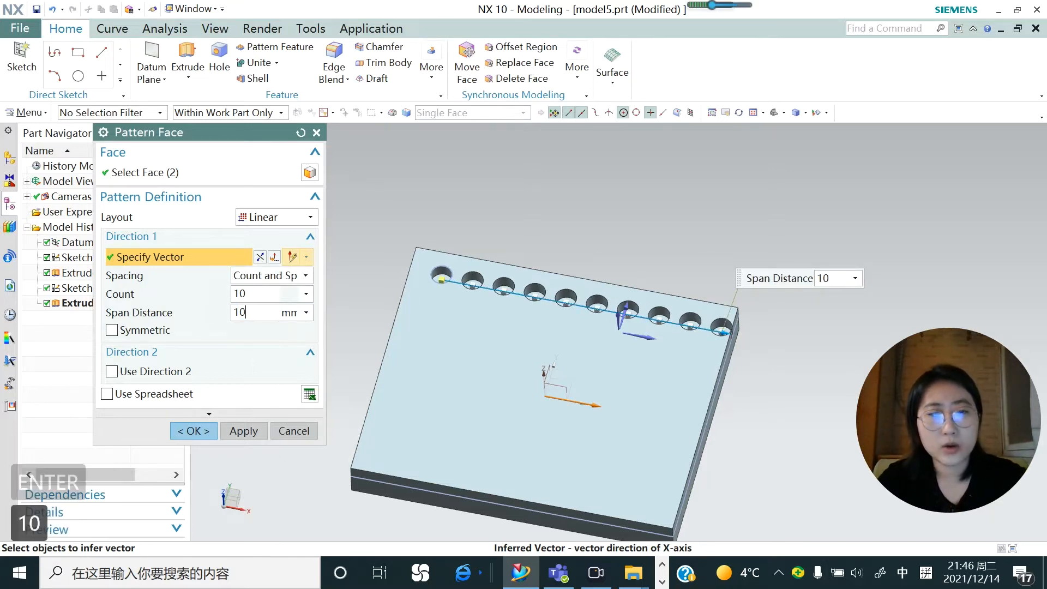
pyautogui.press('Return')
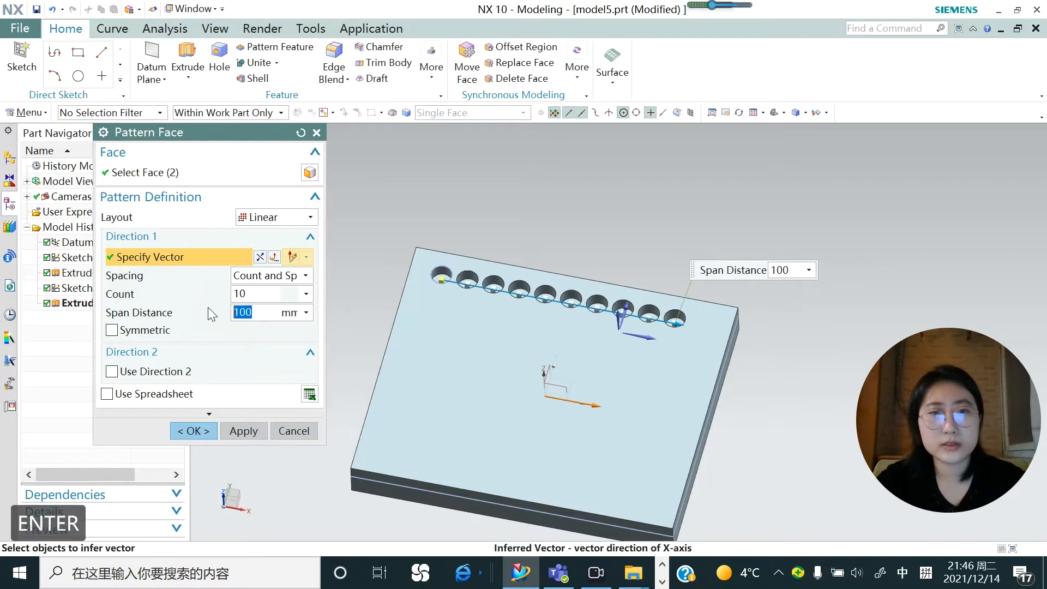
# Change the first direction's spacing to Pitch and Span with a pitch distance of 10 mm.
pyautogui.click(305, 276)
pyautogui.click(293, 319)
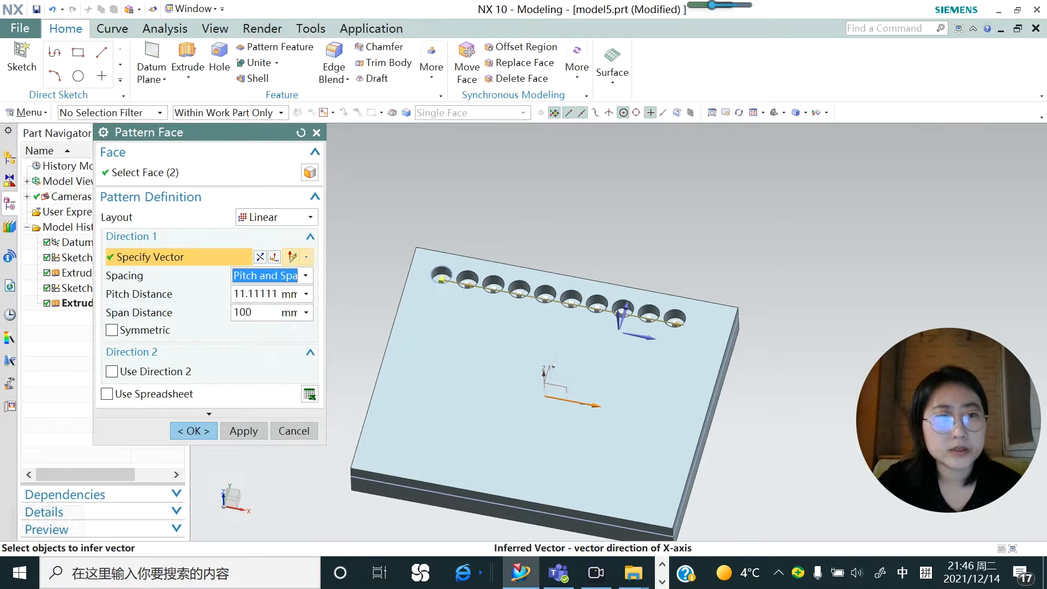
pyautogui.click(255, 294)
pyautogui.write('10')
pyautogui.press('Return')
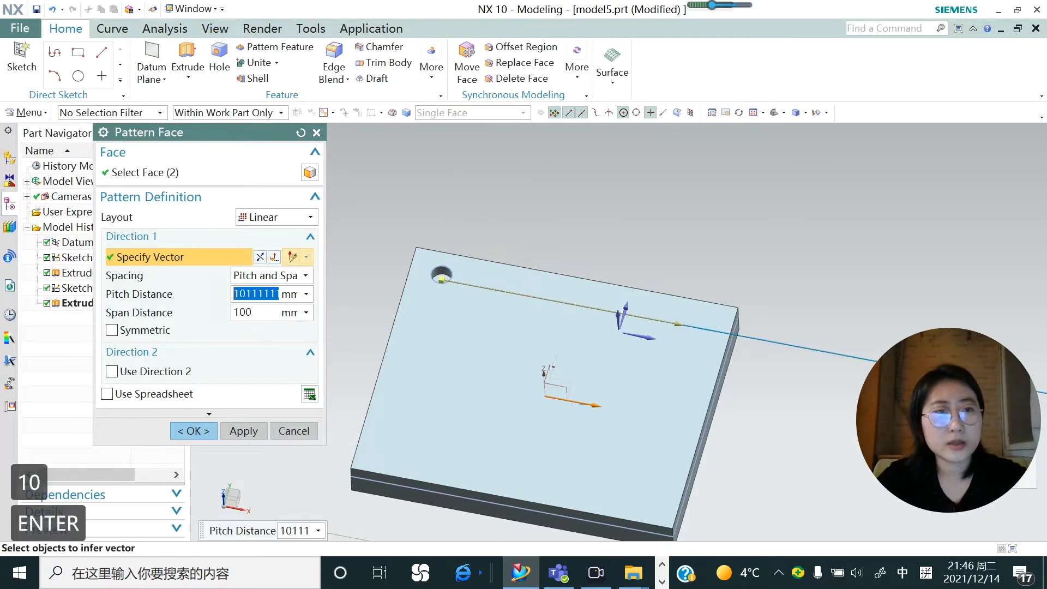
pyautogui.write('10')
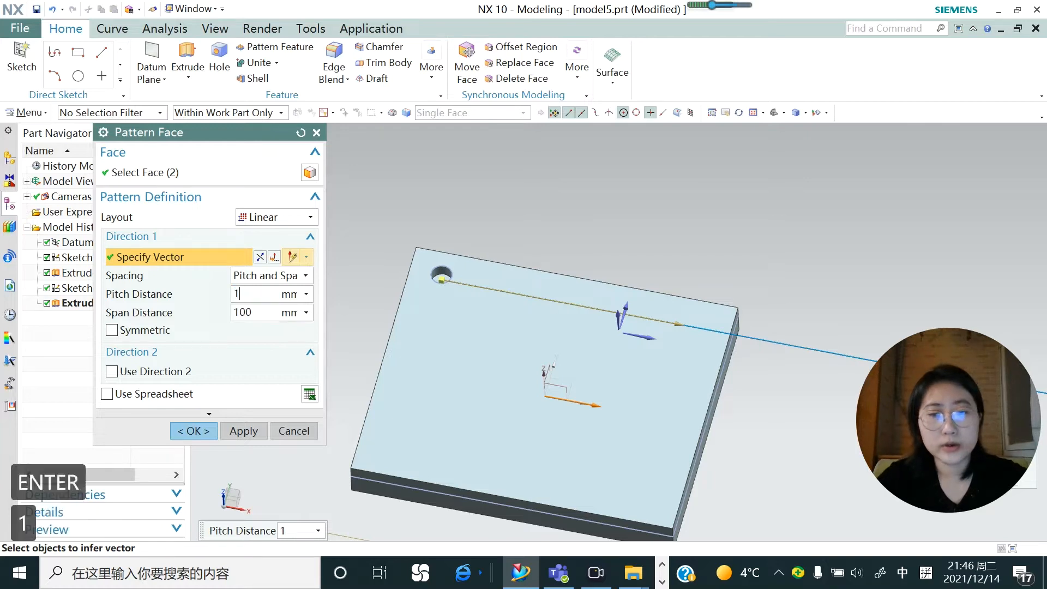
pyautogui.press('Return')
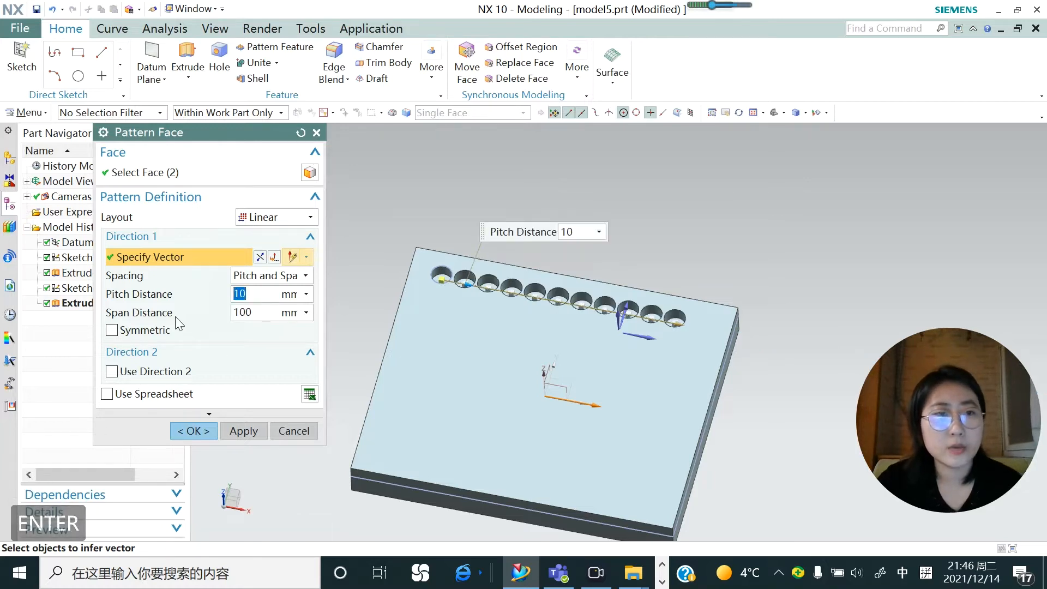
# Try a span distance of 120 mm for the first direction and settle on 110 mm.
pyautogui.click(242, 312)
pyautogui.write('120')
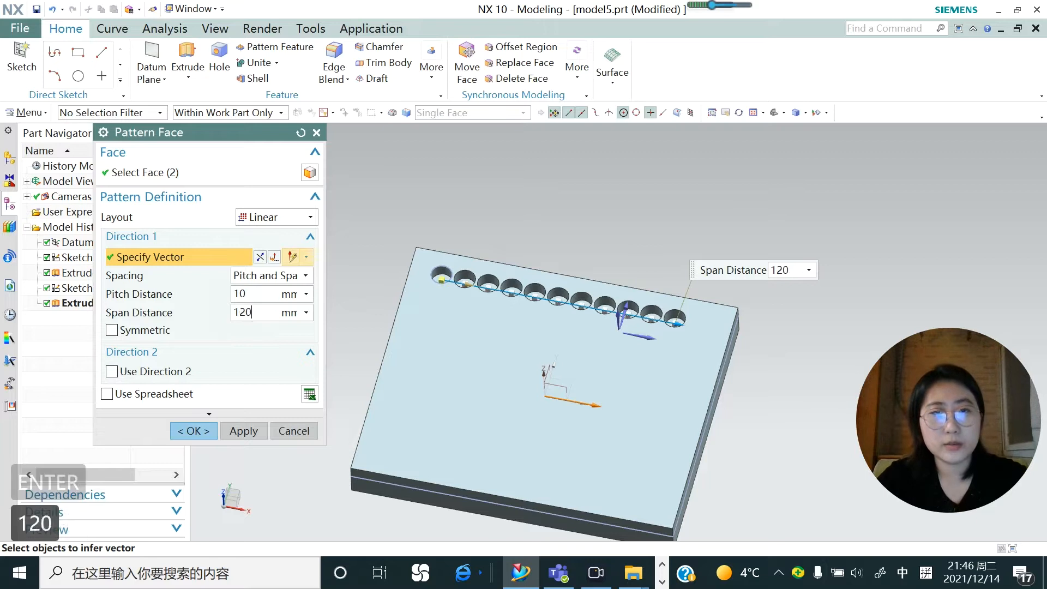
pyautogui.press('Return')
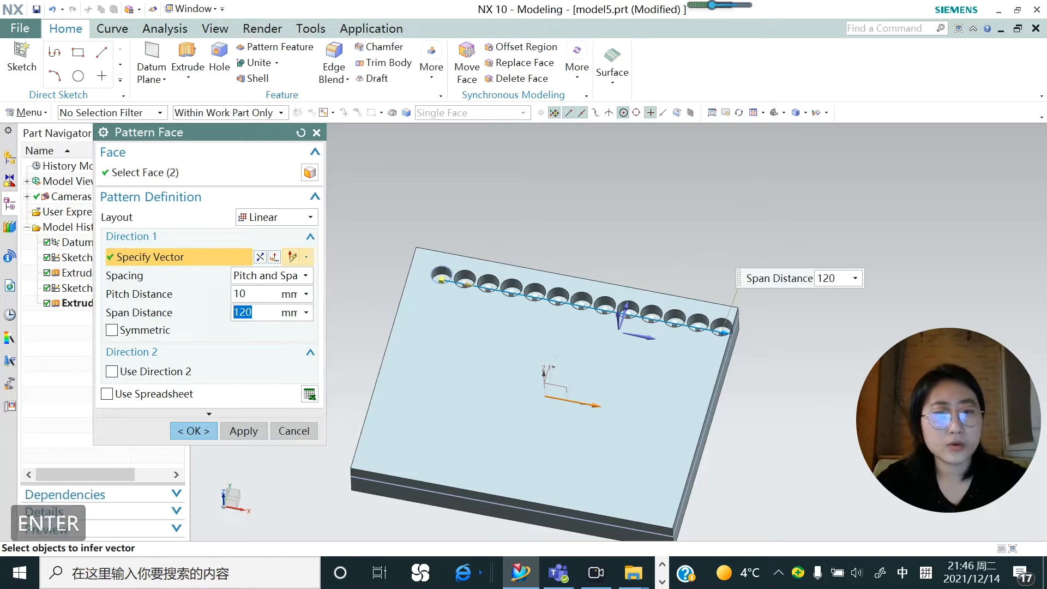
pyautogui.write('110')
pyautogui.press('Return')
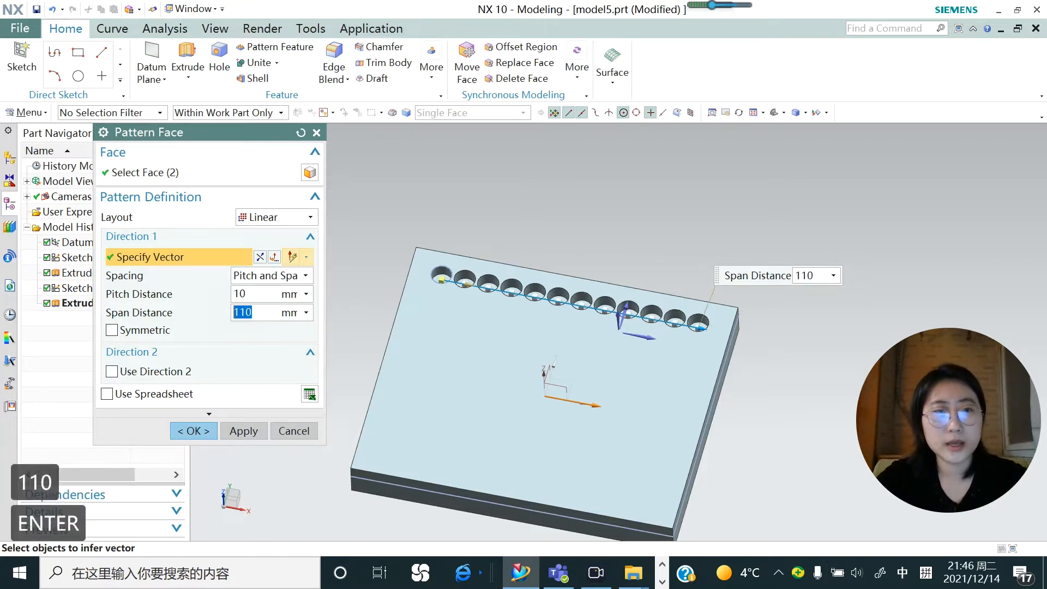
# Make the first direction of the hole pattern symmetric about the original hole.
pyautogui.click(112, 331)
pyautogui.scroll(-3, 588, 369)
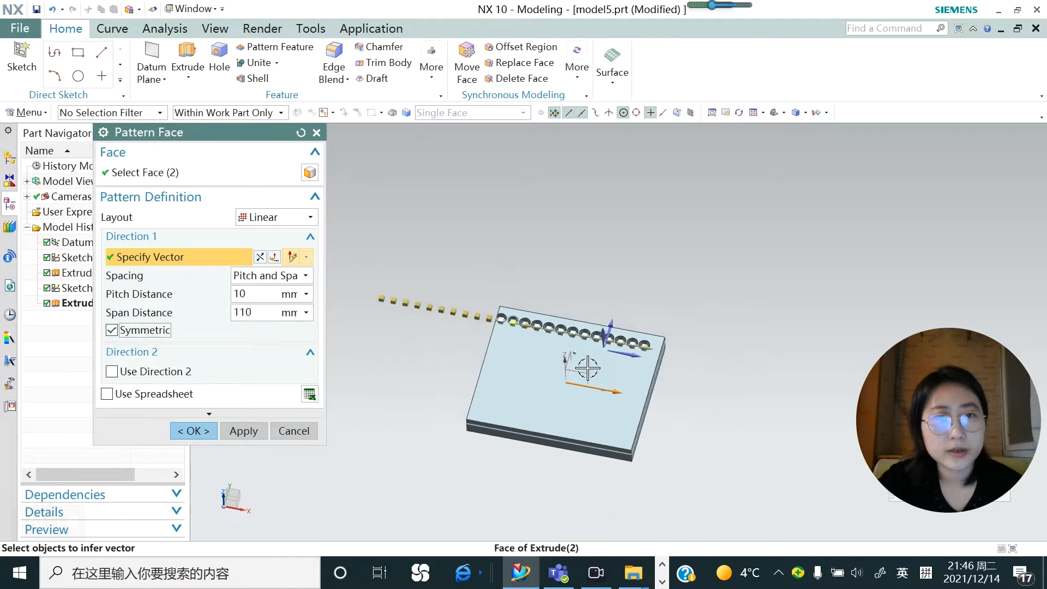
pyautogui.scroll(2, 538, 350)
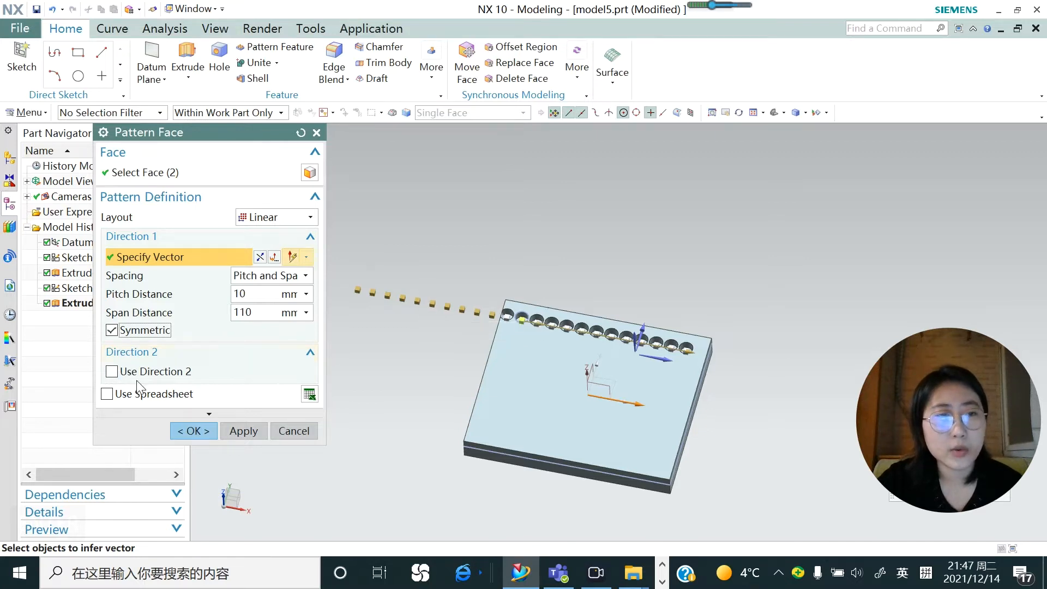
# Enable the pattern's second direction along the Y axis and reverse it so the rows run into the plate.
pyautogui.click(115, 373)
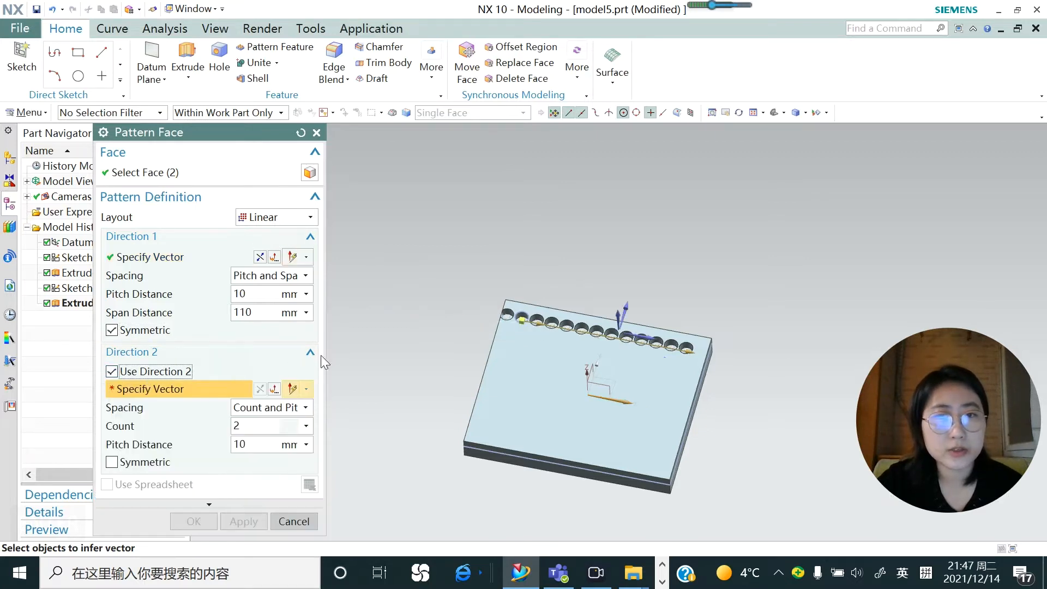
pyautogui.click(631, 306)
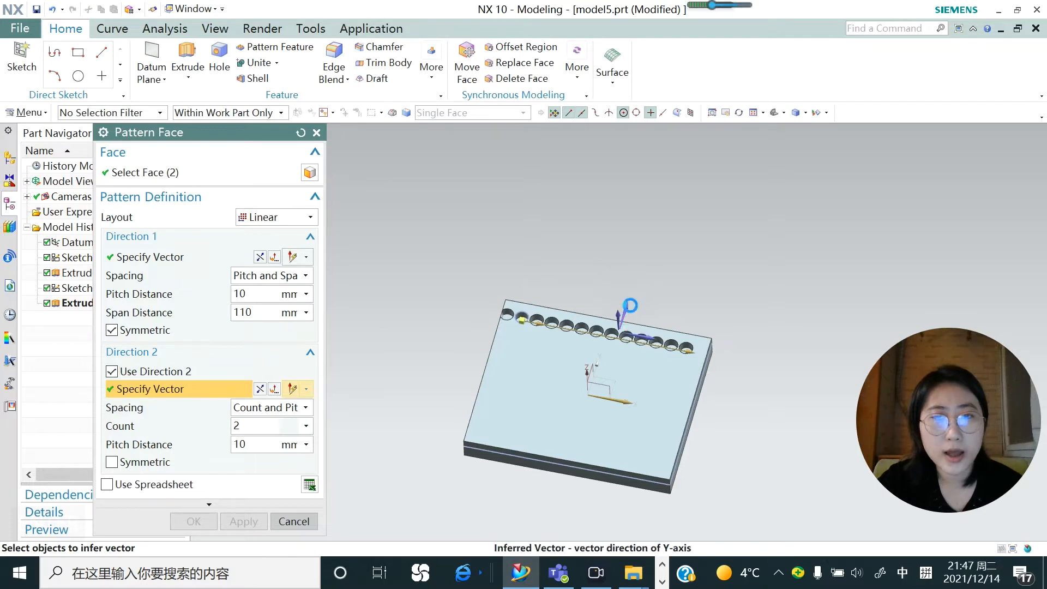
pyautogui.scroll(2, 534, 336)
pyautogui.scroll(-2, 532, 316)
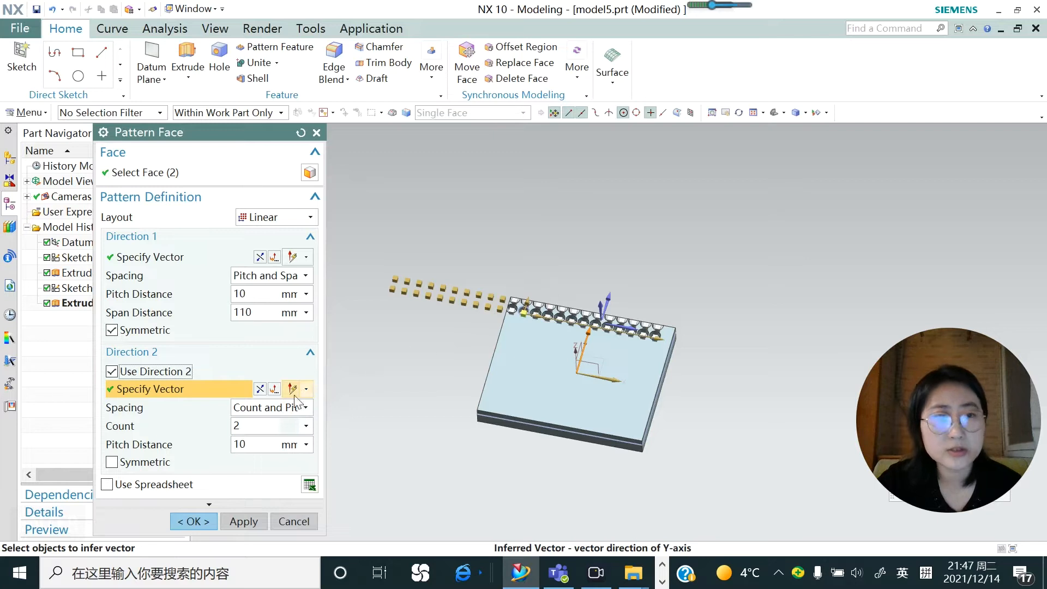
pyautogui.click(261, 390)
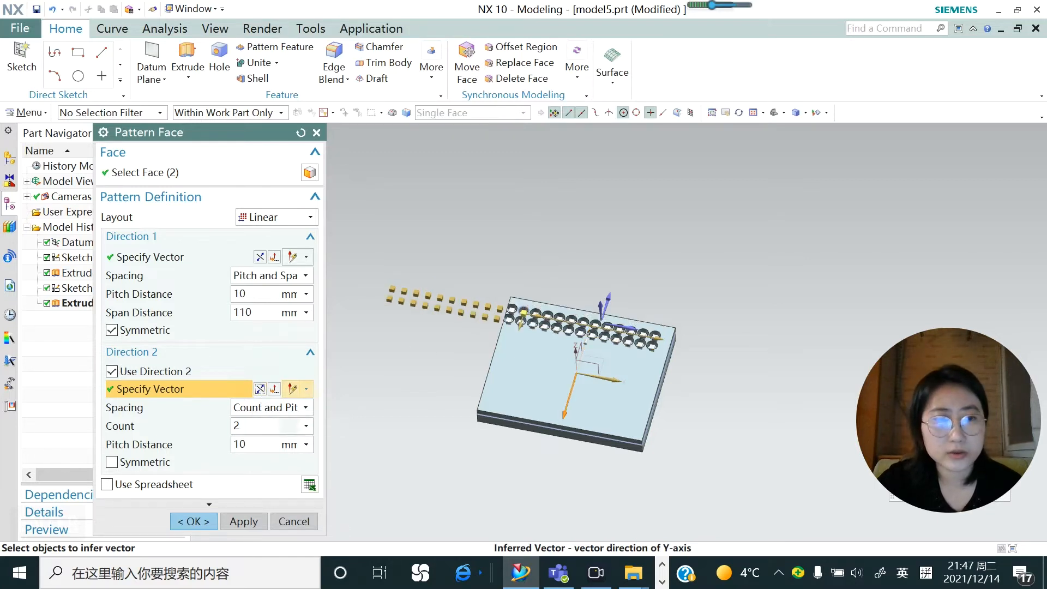
# Set the second direction's count to 5, keeping Count and Pitch spacing at 10 mm, and apply the face pattern.
pyautogui.click(308, 405)
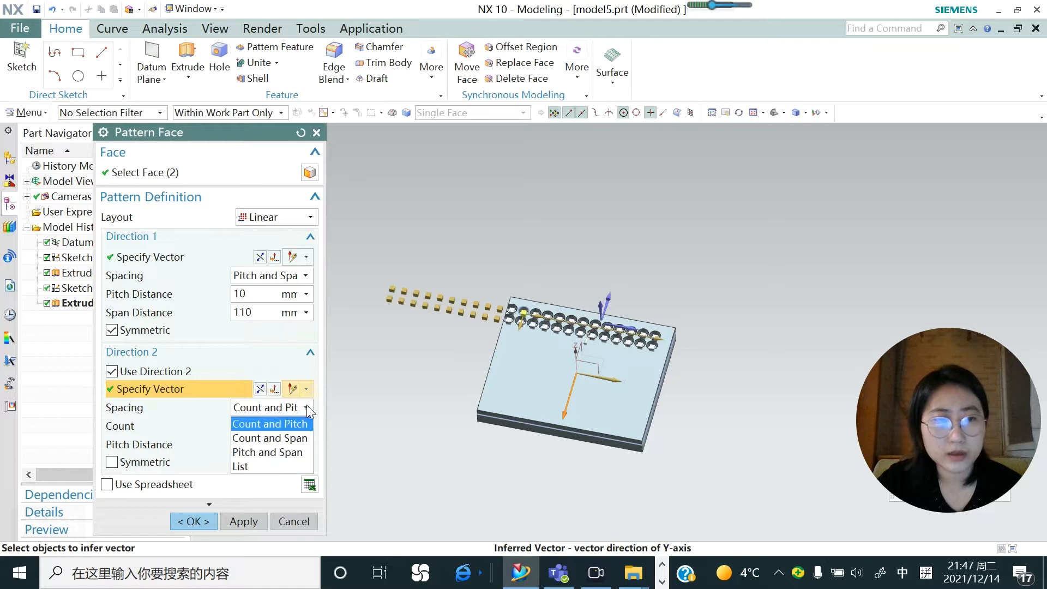
pyautogui.click(212, 436)
pyautogui.doubleClick(238, 426)
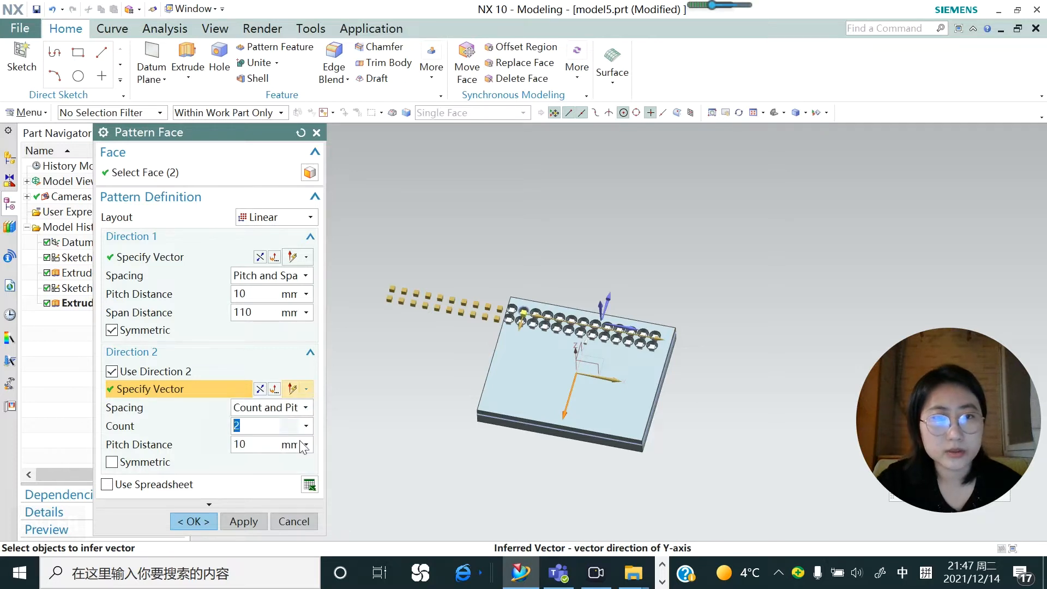
pyautogui.write('5')
pyautogui.press('Return')
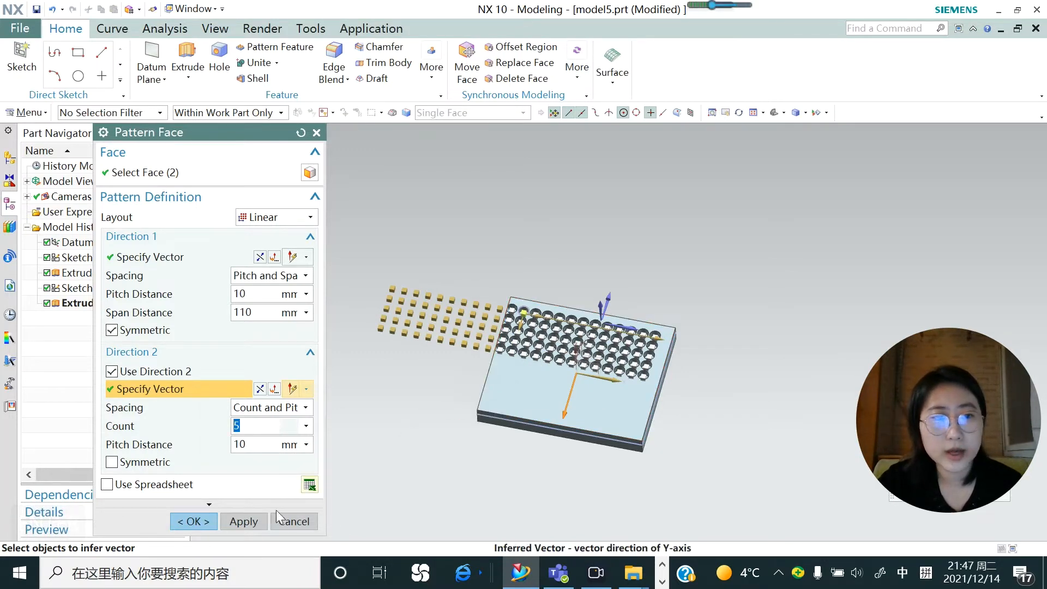
pyautogui.click(244, 522)
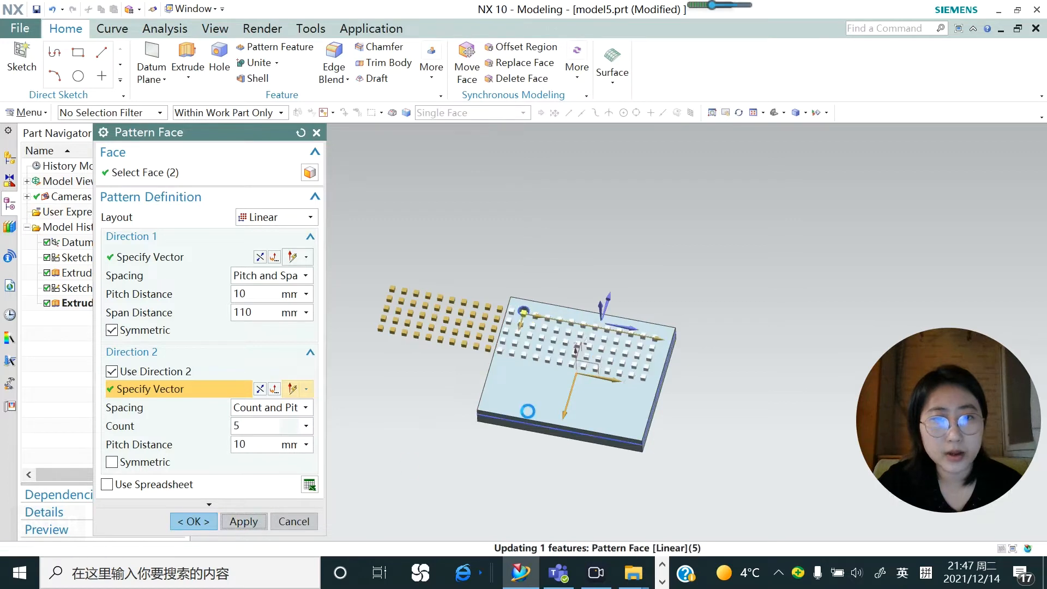
pyautogui.scroll(-3, 541, 339)
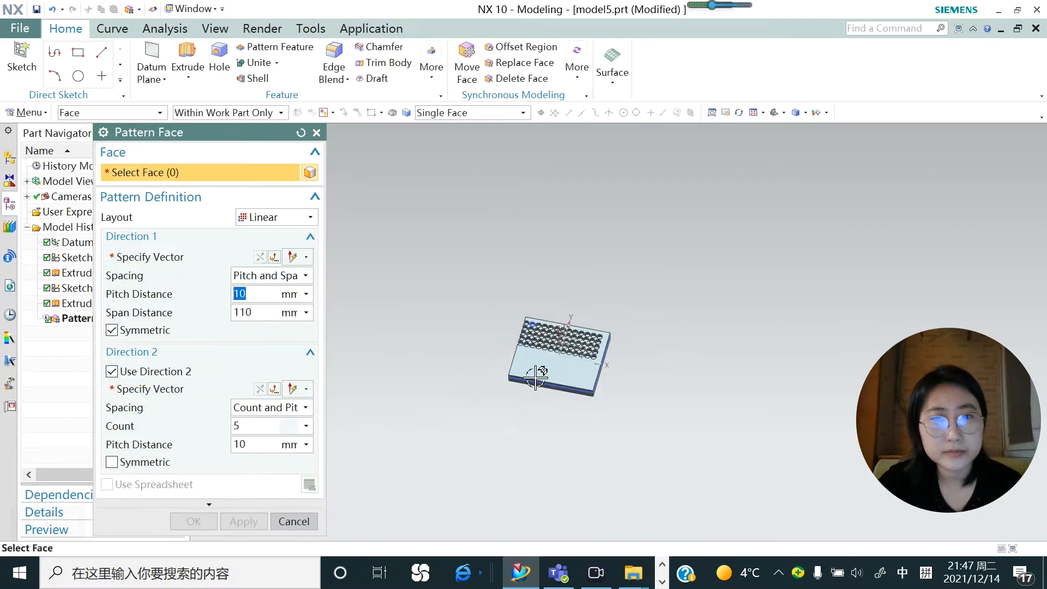
pyautogui.moveTo(539, 377); pyautogui.dragTo(517, 403, button='middle')
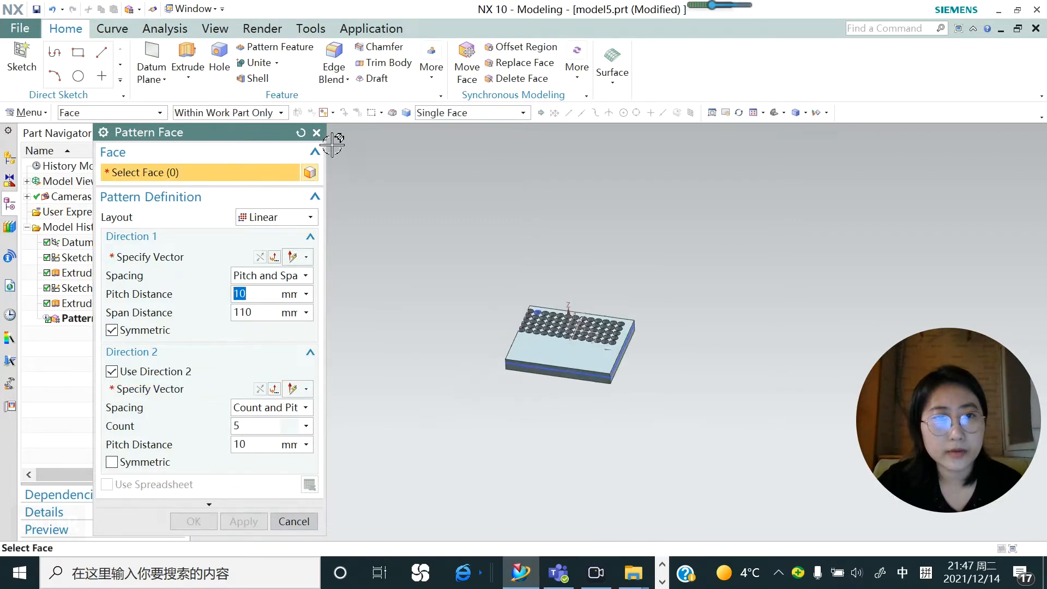
# Leave Pattern Face and start a new sketch on the datum coordinate system's XY plane.
pyautogui.click(317, 134)
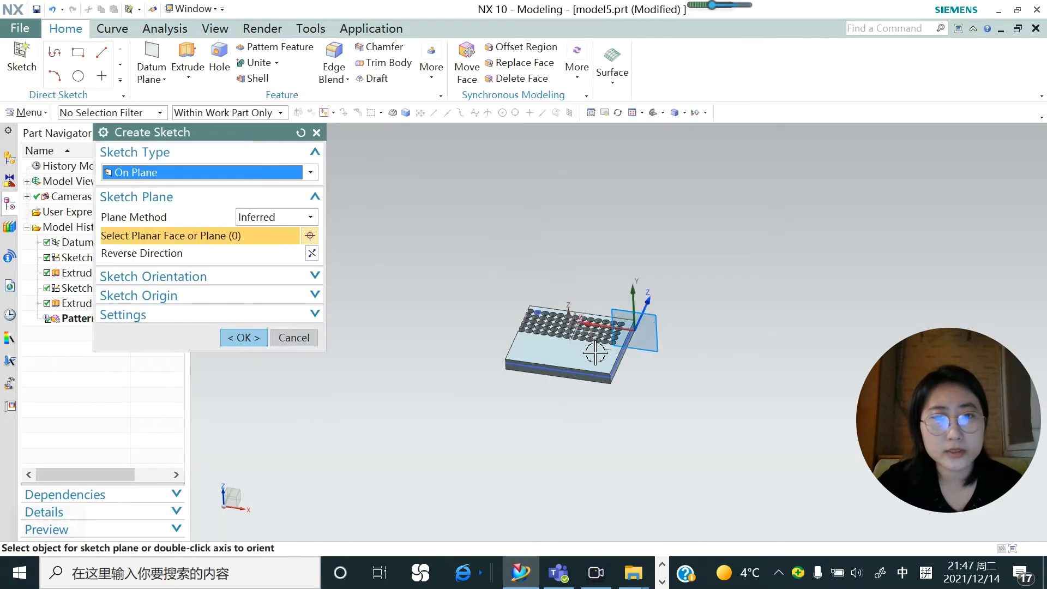
pyautogui.scroll(5, 595, 349)
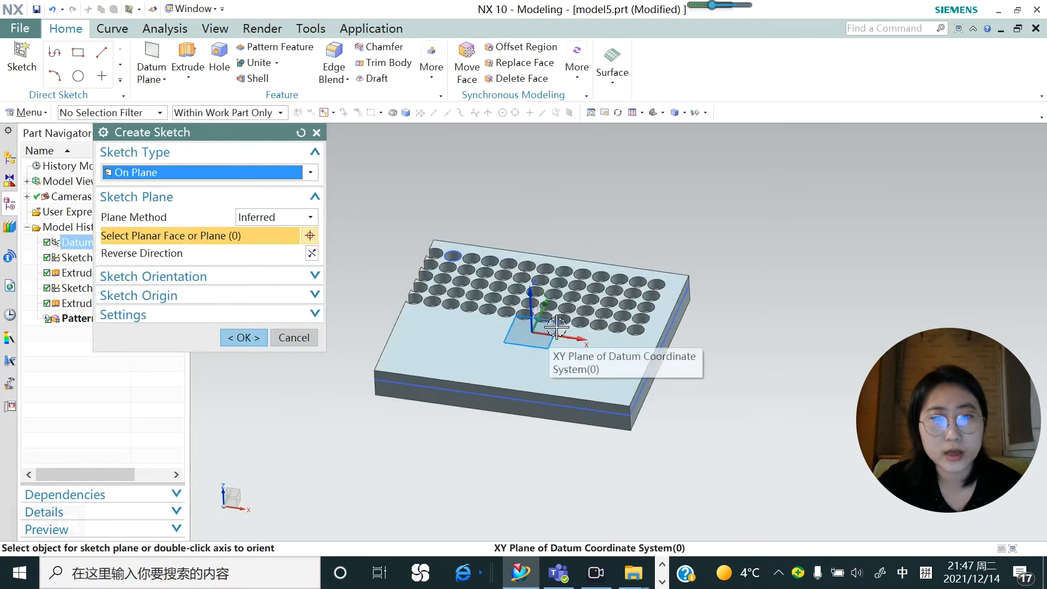
pyautogui.click(550, 327)
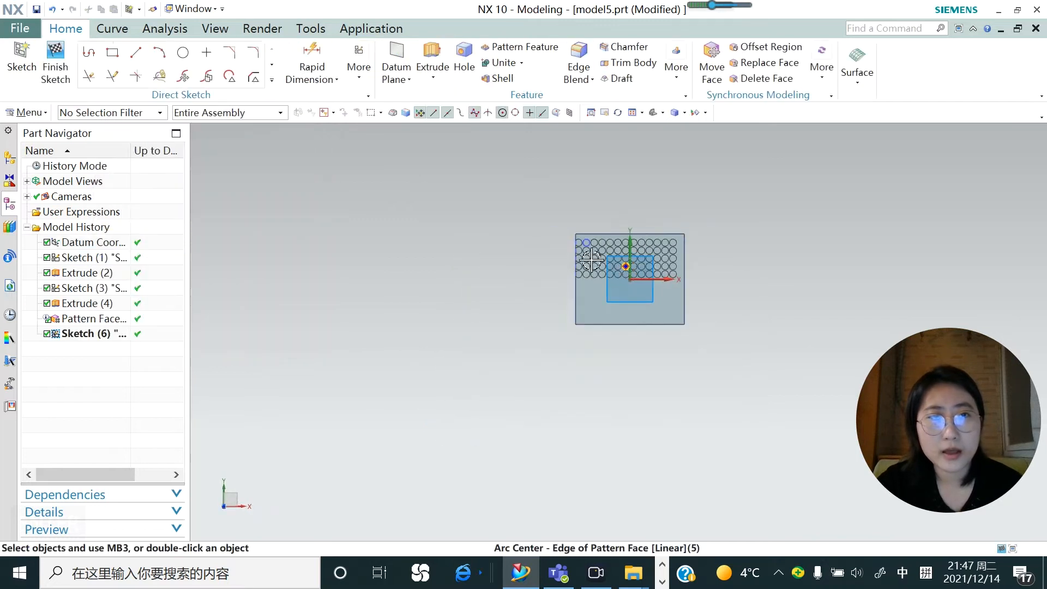
pyautogui.click(113, 52)
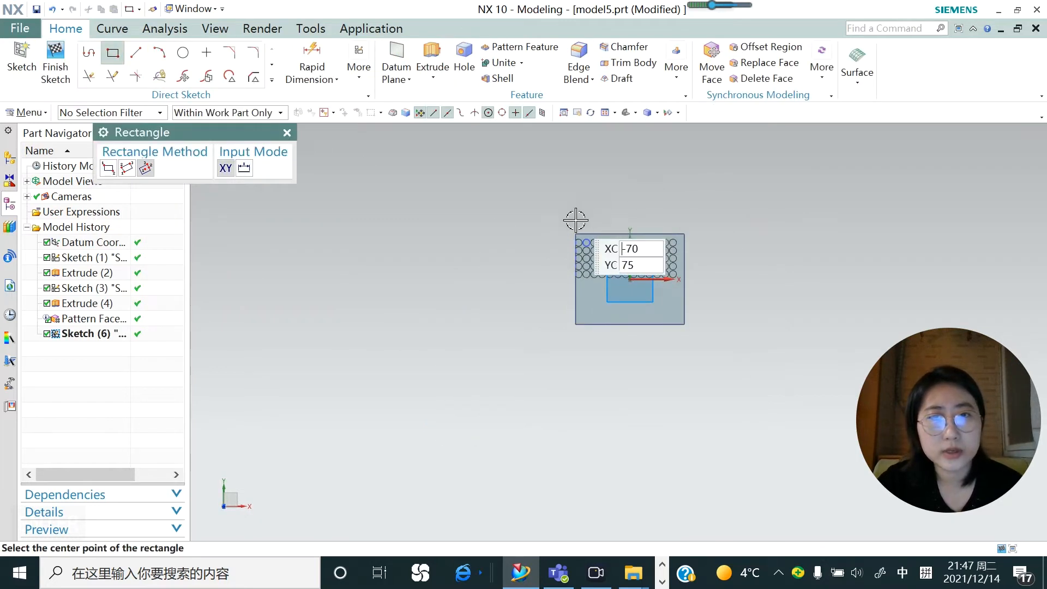
pyautogui.click(574, 220)
pyautogui.click(685, 218)
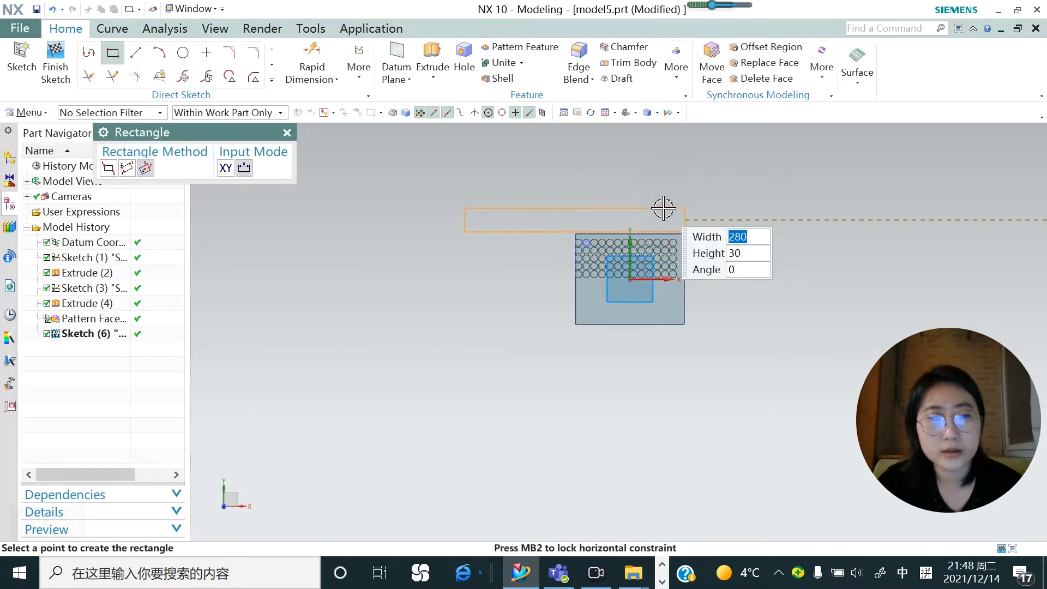
pyautogui.press('Escape')
pyautogui.press('Escape')
# Sketch a two-point rectangle about 145 mm wide and 80 mm high, just beyond the plate's edge nearest the holes.
pyautogui.click(110, 53)
pyautogui.click(108, 168)
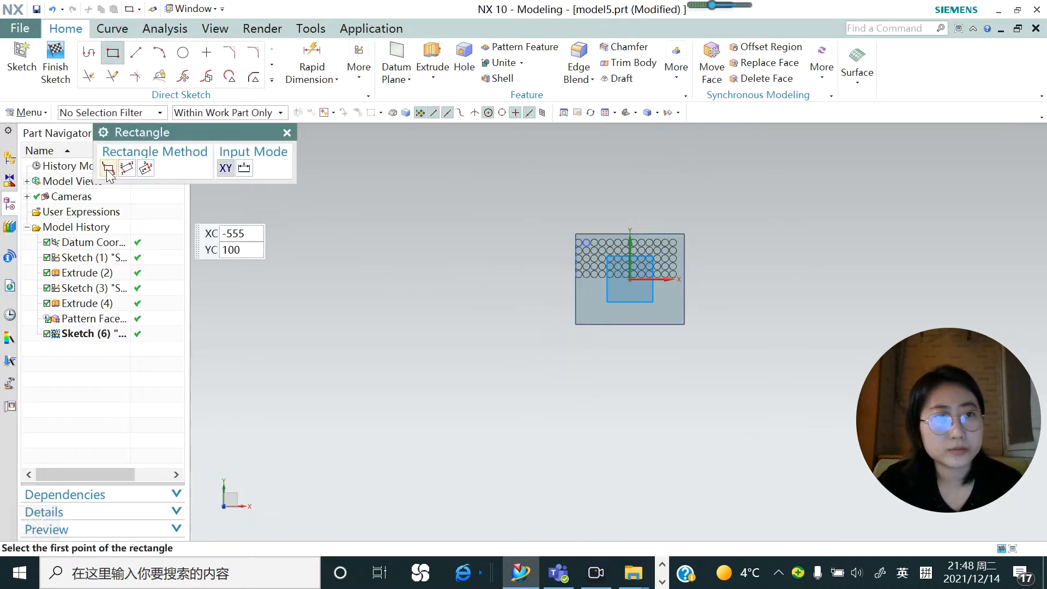
pyautogui.click(575, 223)
pyautogui.click(689, 161)
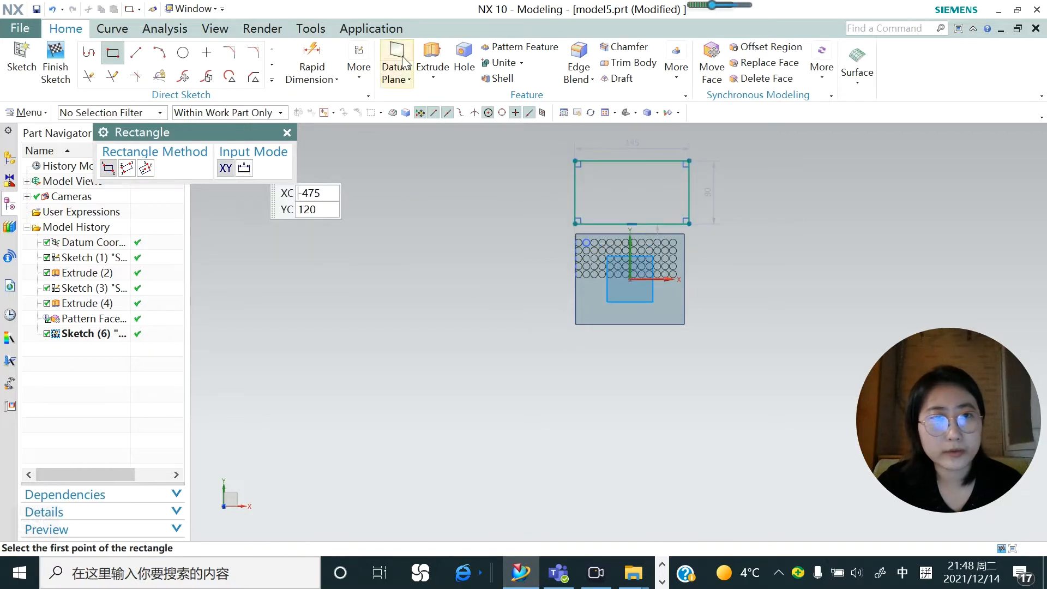
# Extrude the new rectangle as a separate body with start distance 6 mm, end distance -1 mm and Boolean None.
pyautogui.click(433, 78)
pyautogui.click(446, 99)
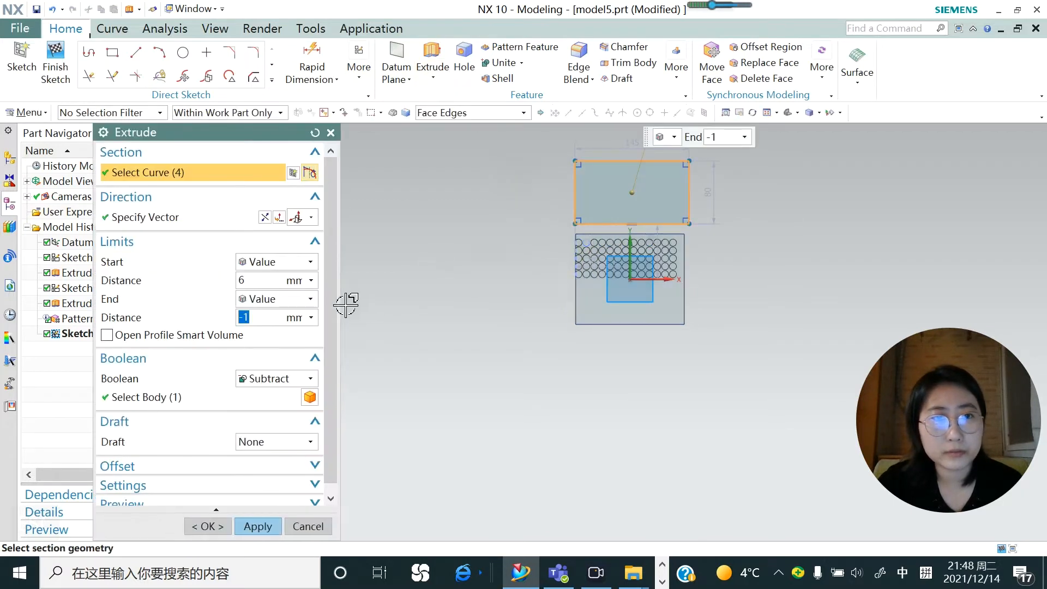
pyautogui.click(268, 527)
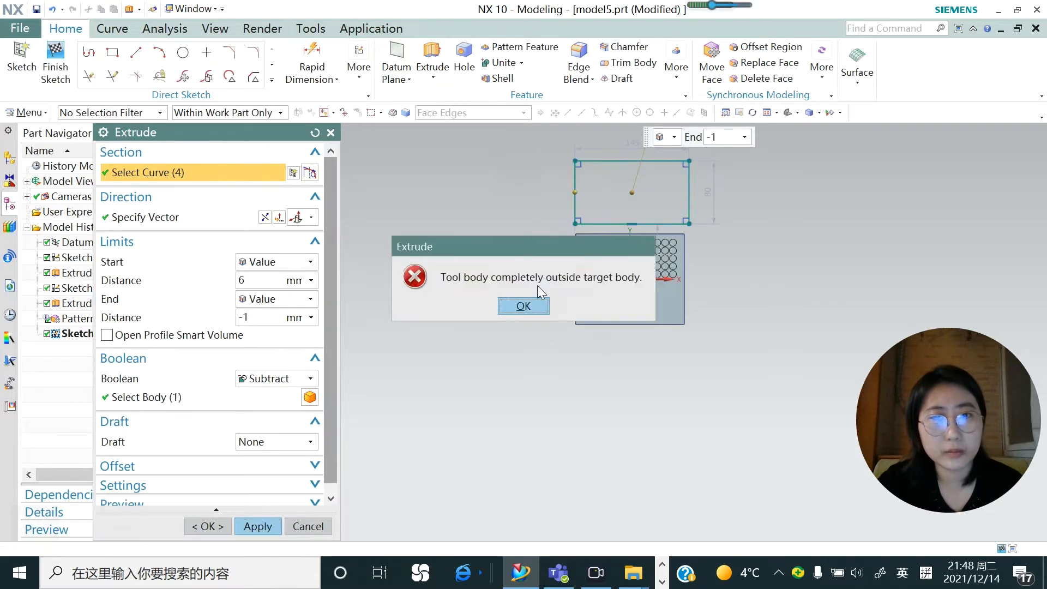
pyautogui.click(526, 306)
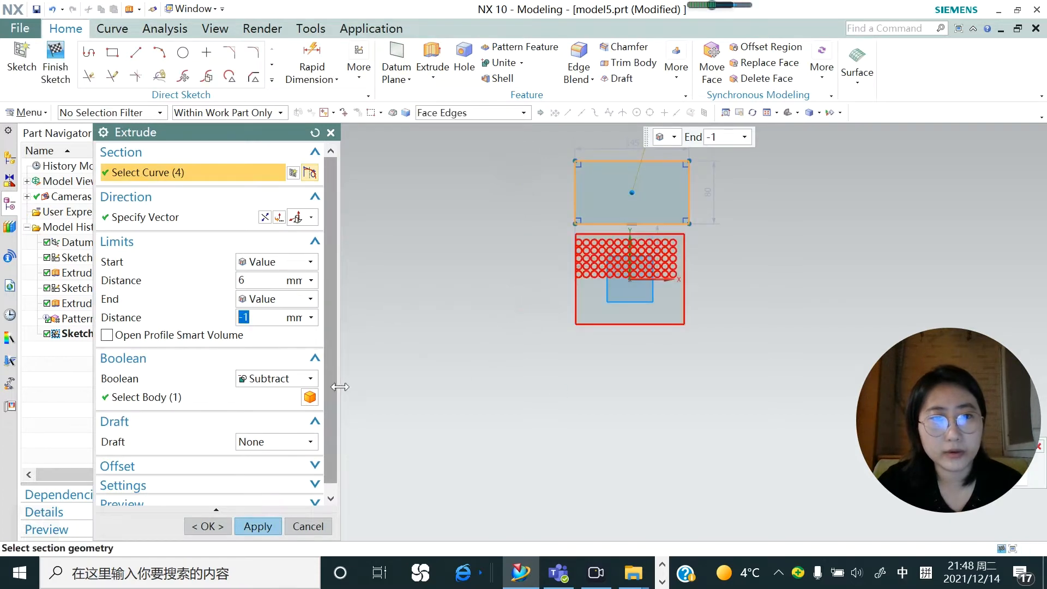
pyautogui.click(310, 381)
pyautogui.click(273, 393)
pyautogui.click(244, 517)
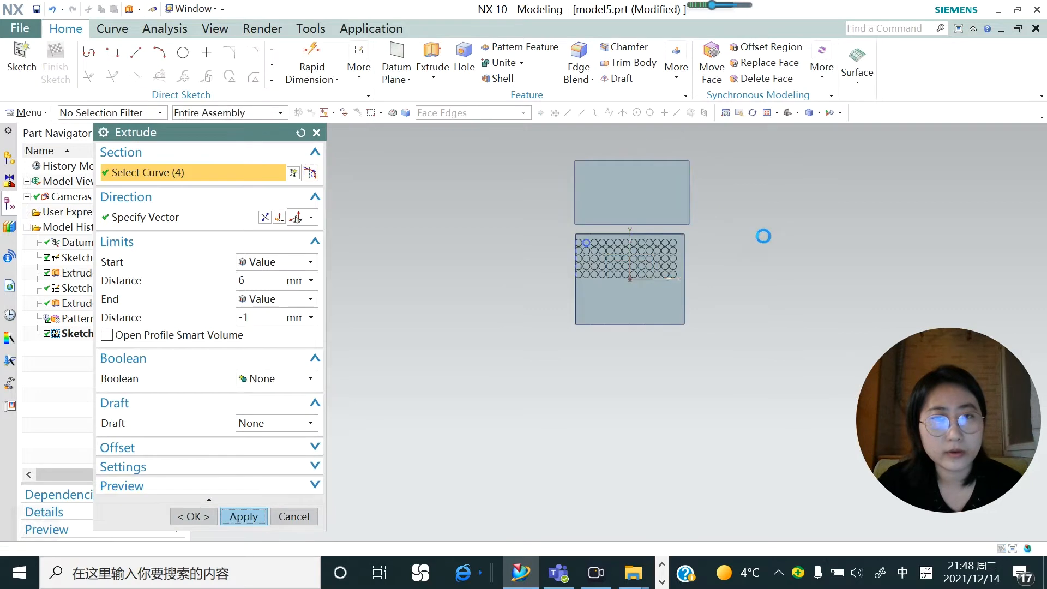
pyautogui.moveTo(697, 240); pyautogui.dragTo(708, 262, button='middle')
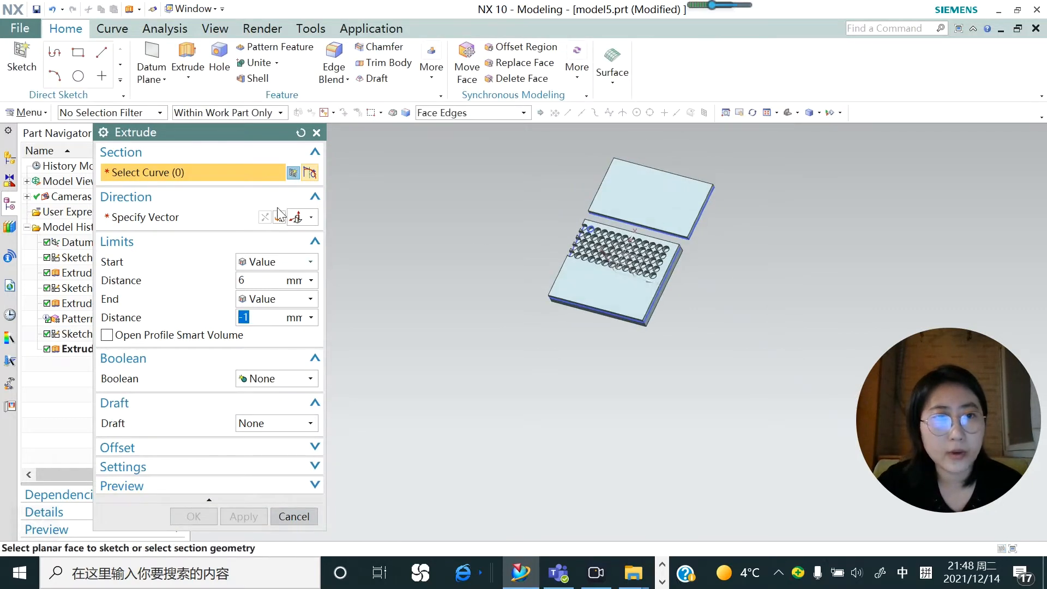
pyautogui.click(316, 133)
pyautogui.click(431, 67)
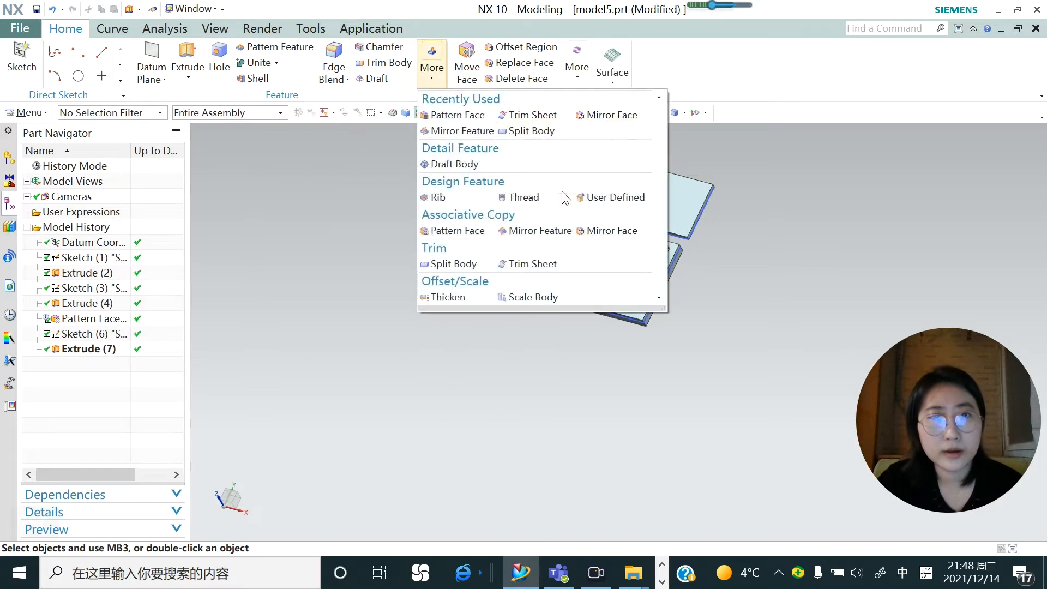
pyautogui.click(467, 116)
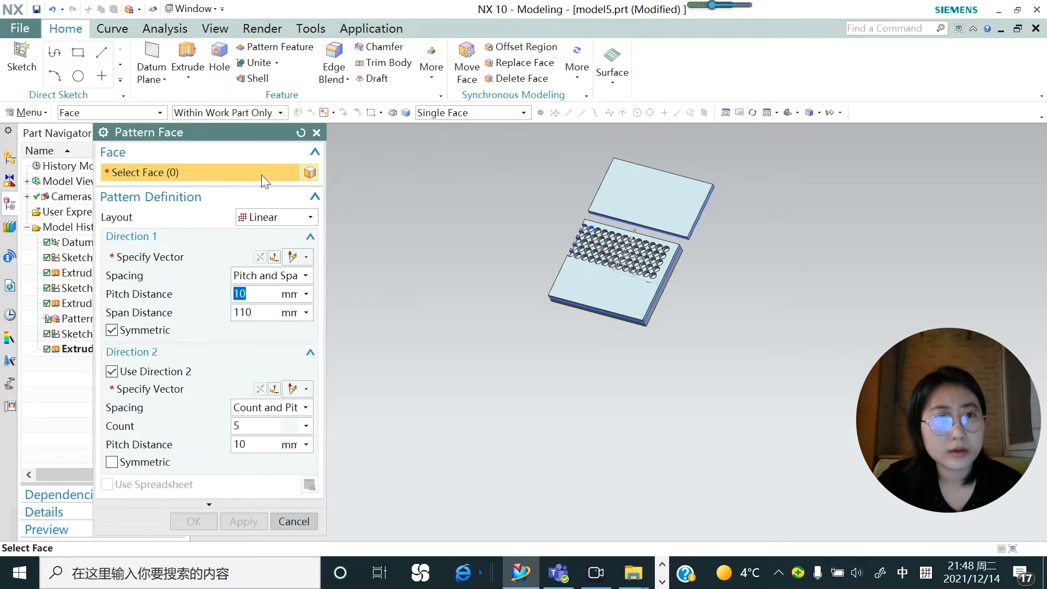
pyautogui.click(316, 132)
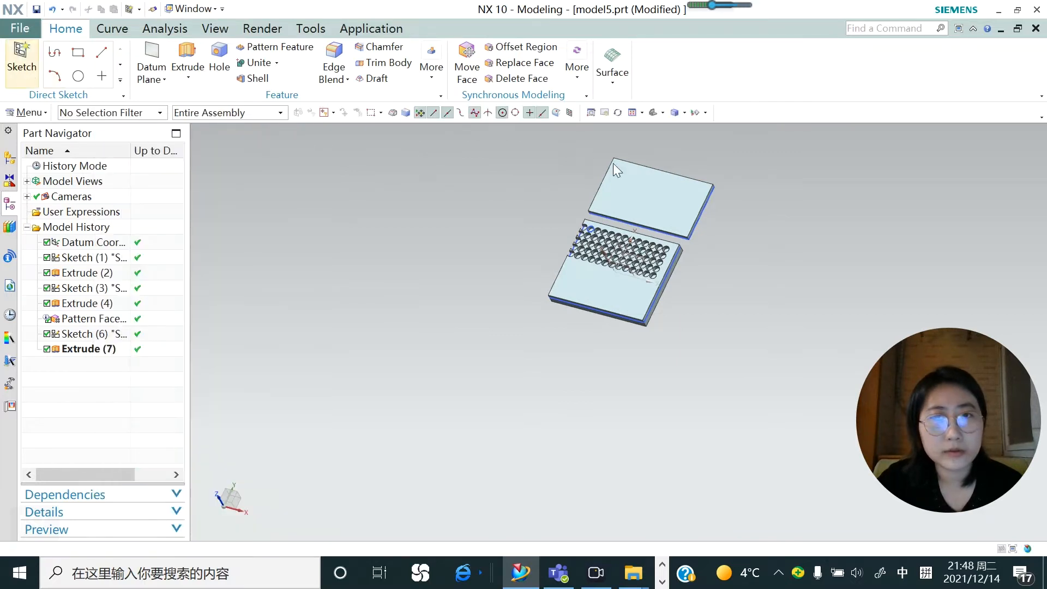
# Sketch a small circle on the new plate's top face, centred about 66.5 mm along X from the sketch origin at the plate's corner.
pyautogui.click(626, 183)
pyautogui.click(244, 338)
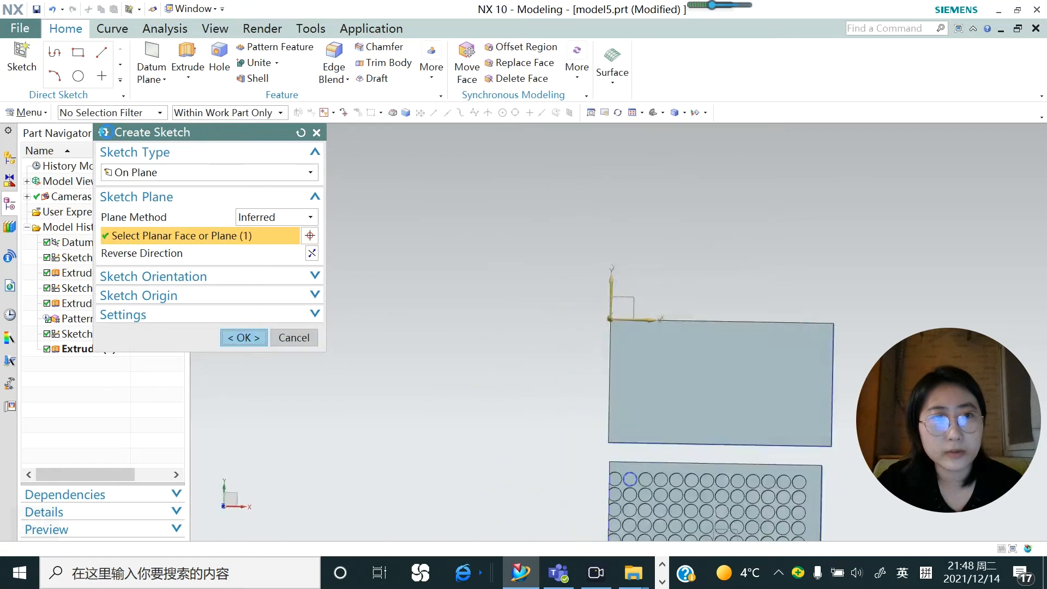
pyautogui.click(183, 53)
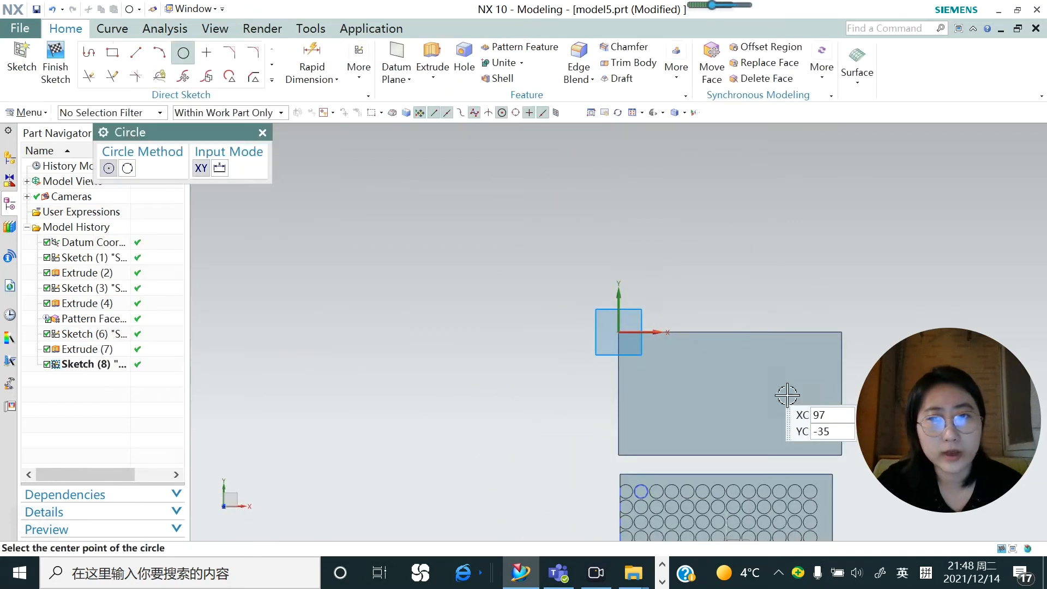
pyautogui.click(720, 371)
pyautogui.click(721, 373)
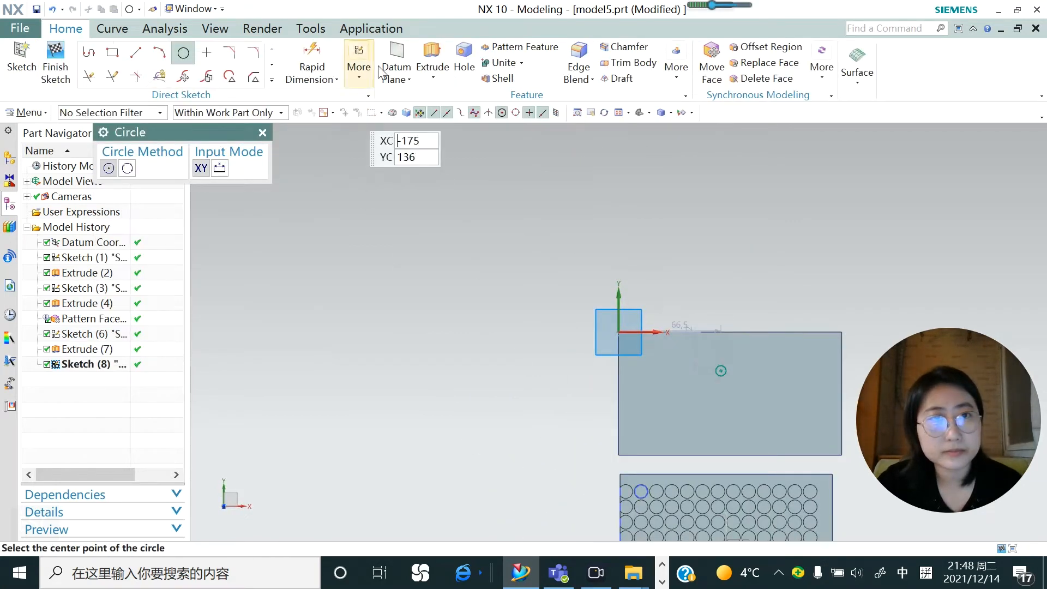
# Extrude the circle along the ZC axis from 0 to 3 mm and subtract it from the new plate.
pyautogui.click(432, 59)
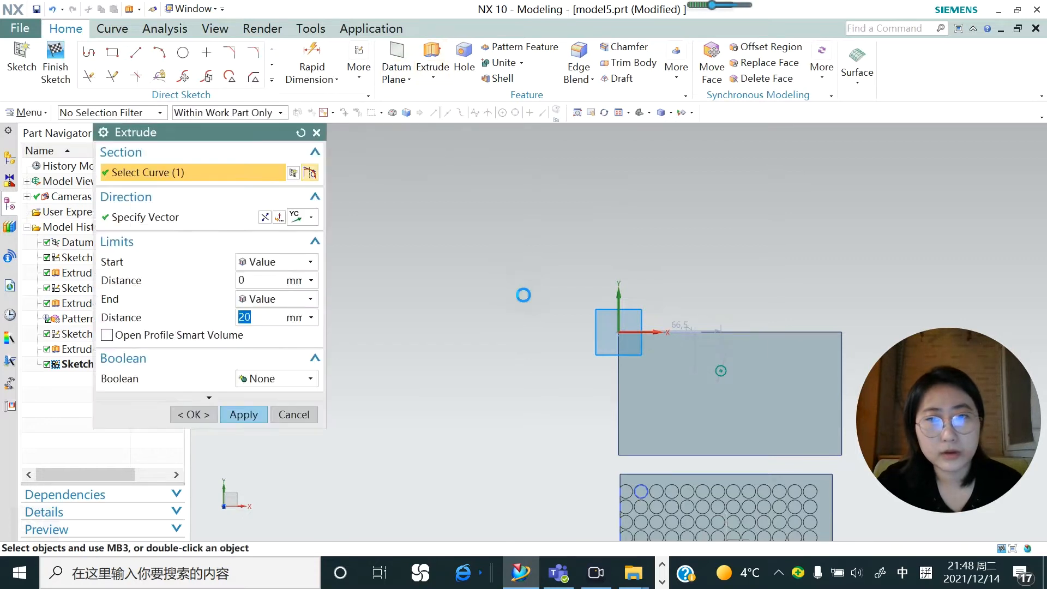
pyautogui.moveTo(523, 306); pyautogui.dragTo(594, 336, button='middle')
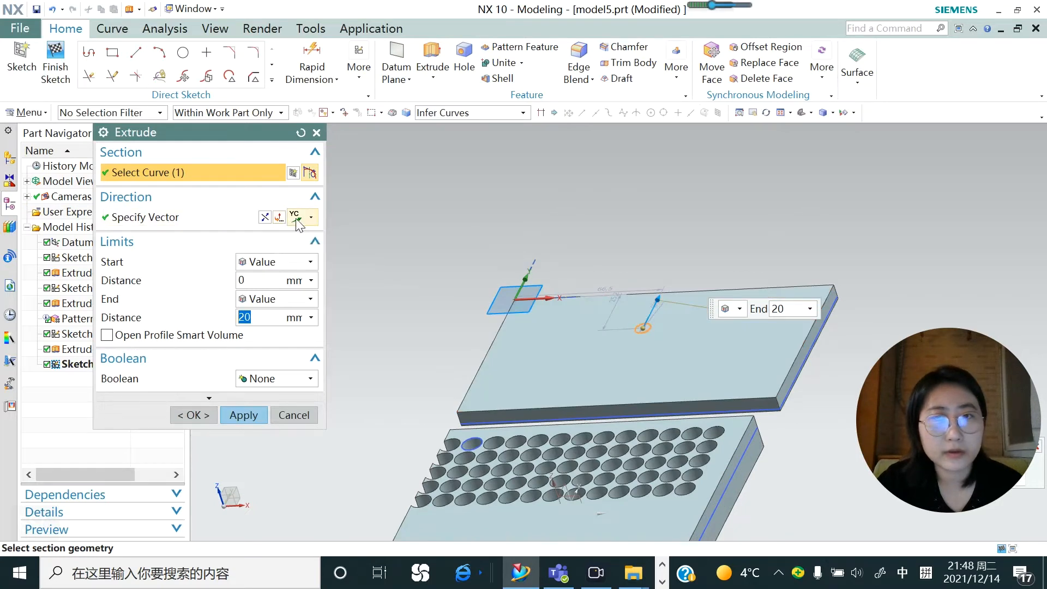
pyautogui.click(311, 218)
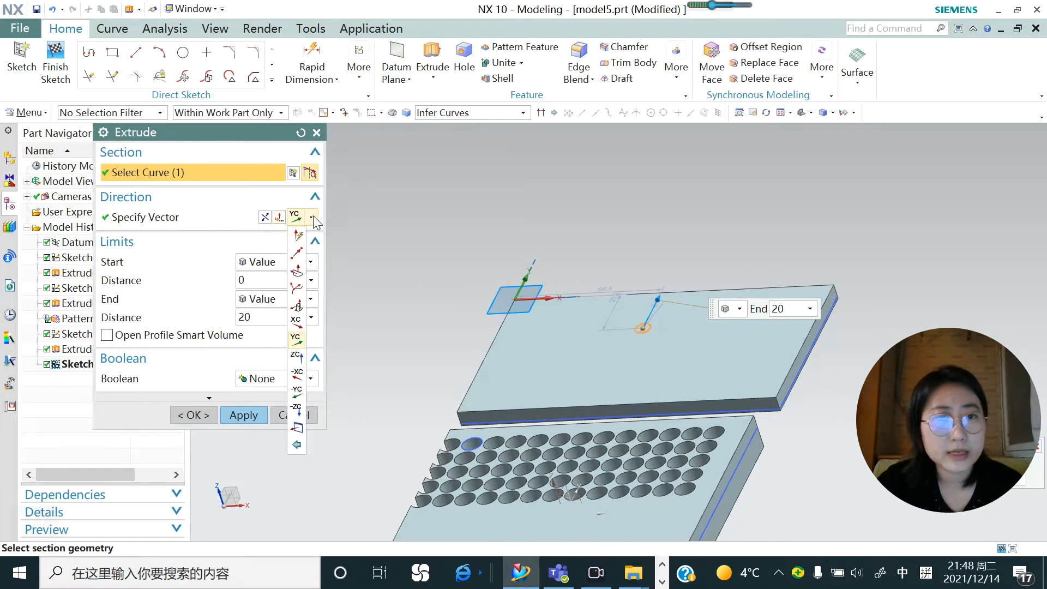
pyautogui.click(295, 357)
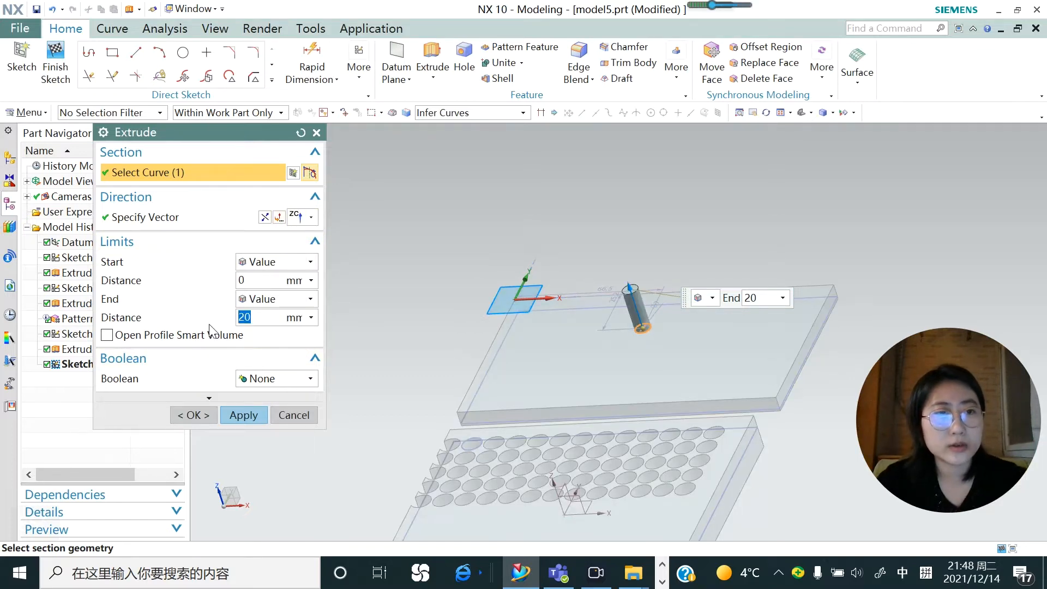
pyautogui.write('3')
pyautogui.press('Return')
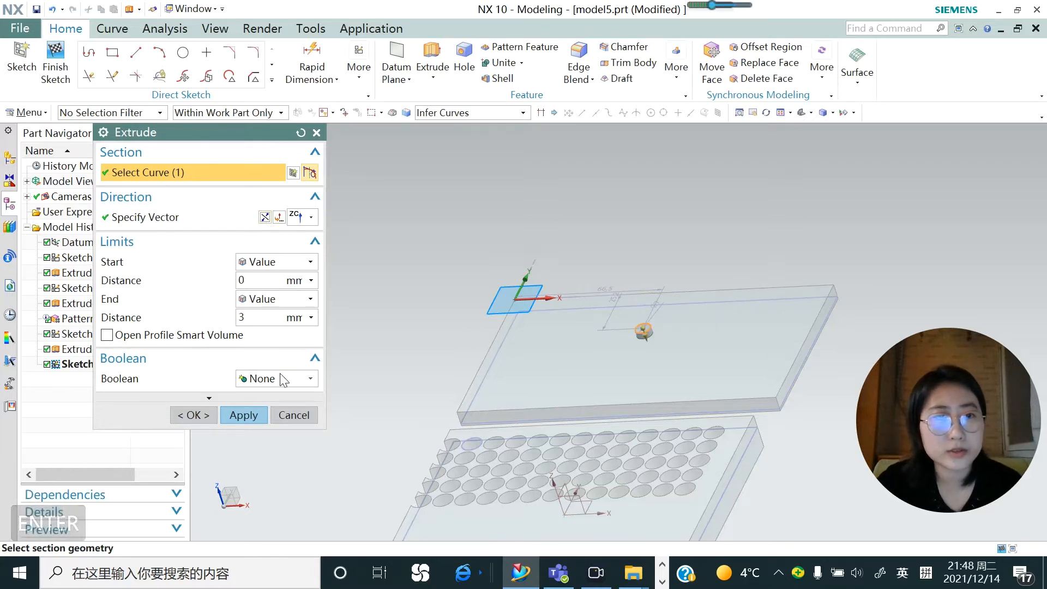
pyautogui.click(309, 379)
pyautogui.click(268, 423)
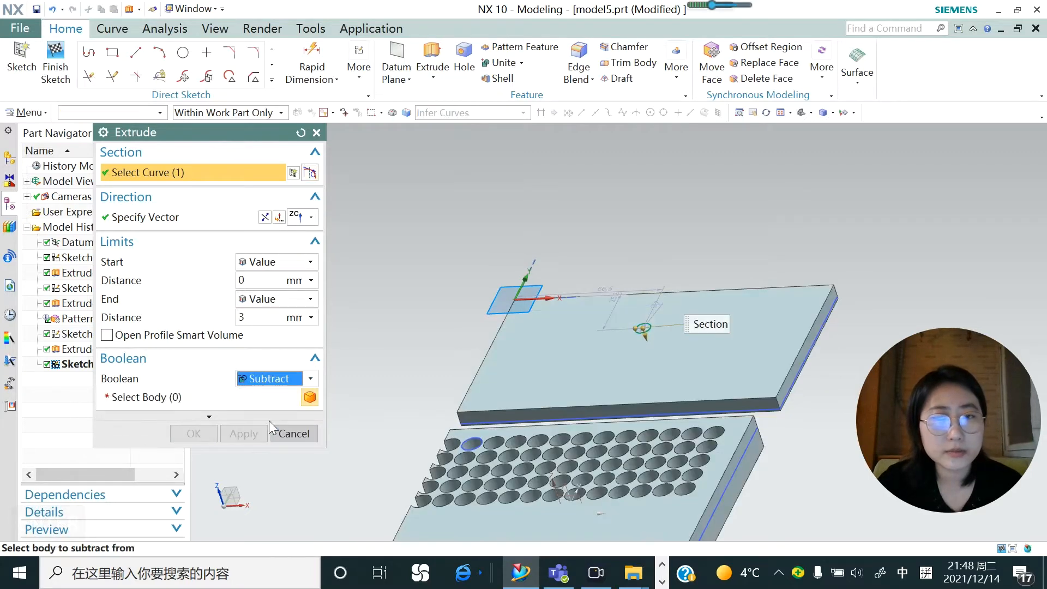
pyautogui.click(546, 360)
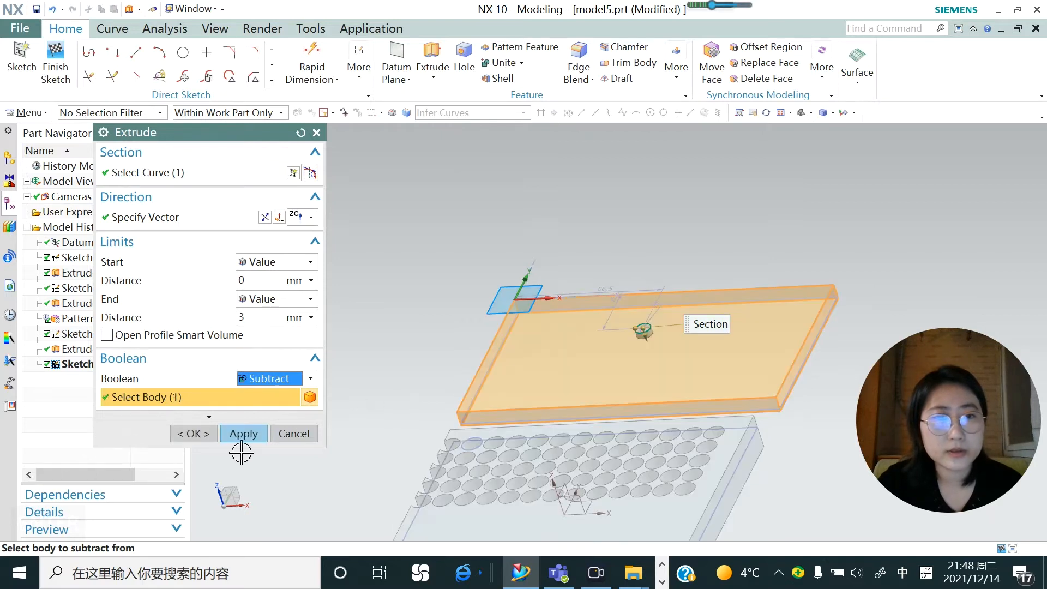
pyautogui.click(243, 433)
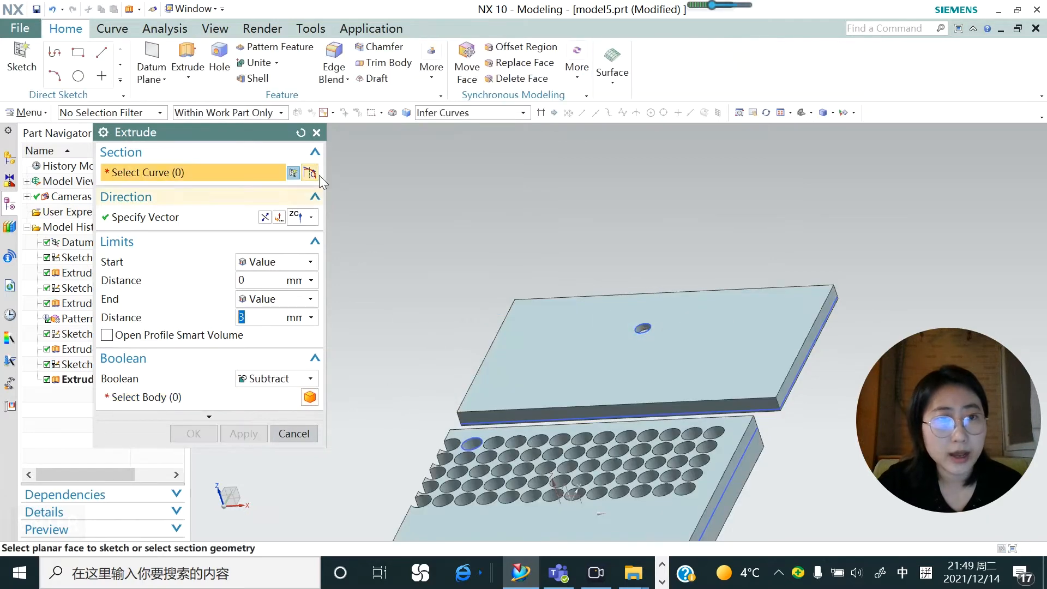
pyautogui.click(316, 133)
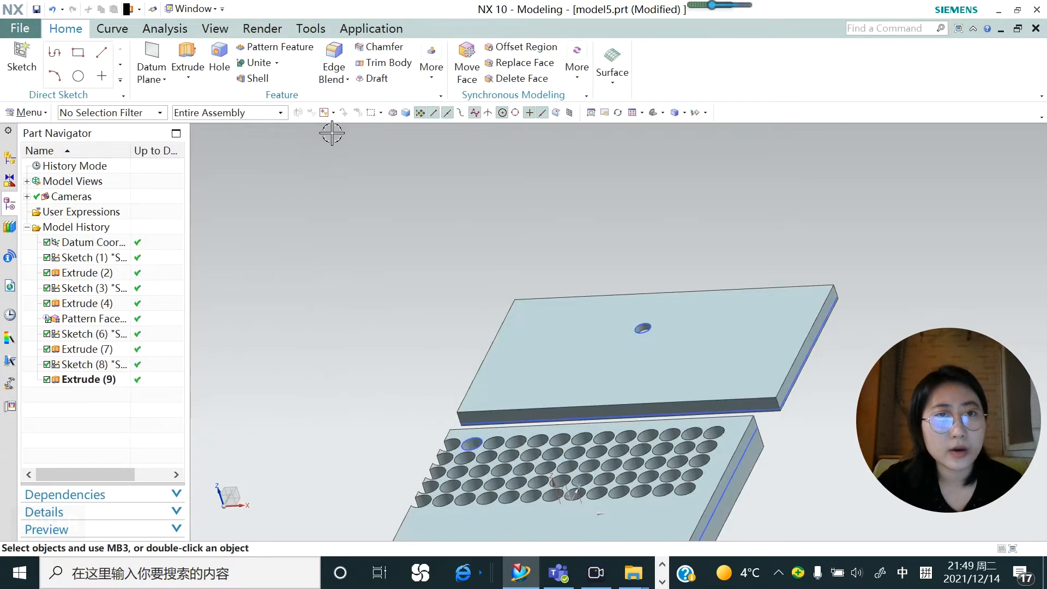
# Start a Pattern Face with Circular layout and select the faces of the new plate's hole.
pyautogui.click(428, 81)
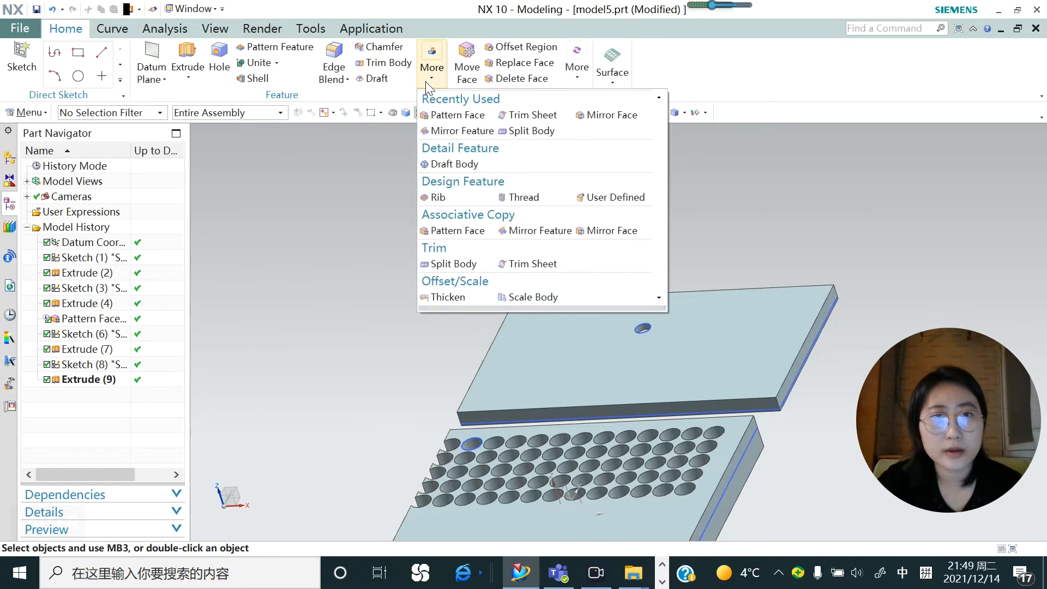
pyautogui.click(453, 116)
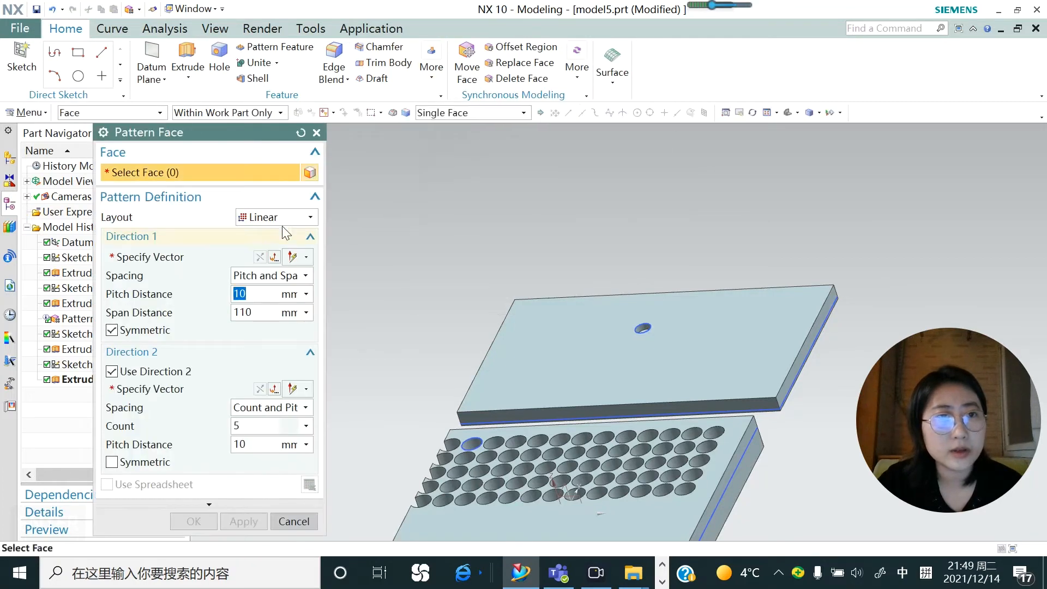
pyautogui.click(312, 220)
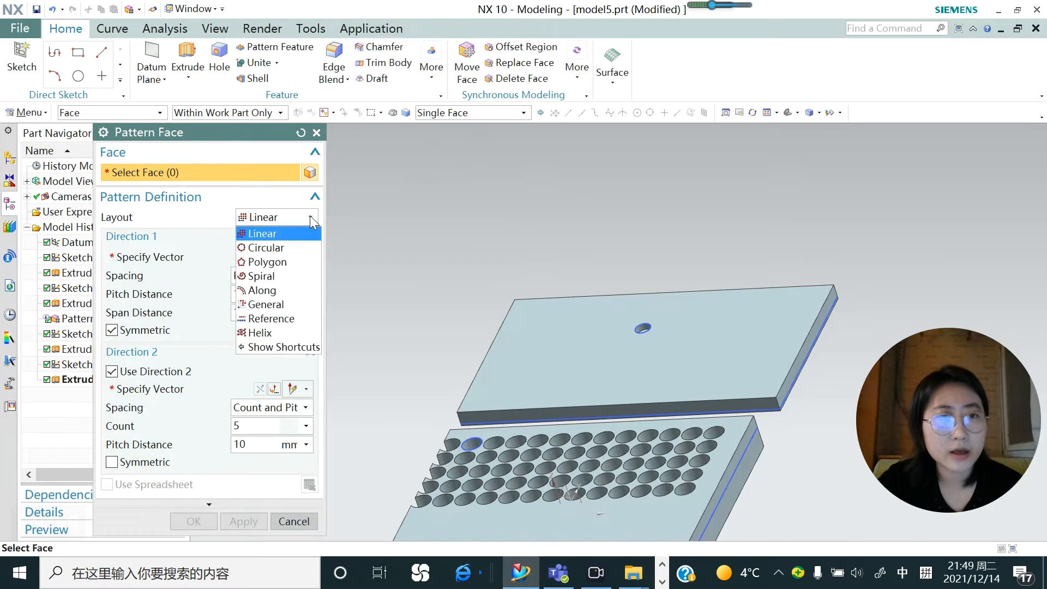
pyautogui.click(281, 247)
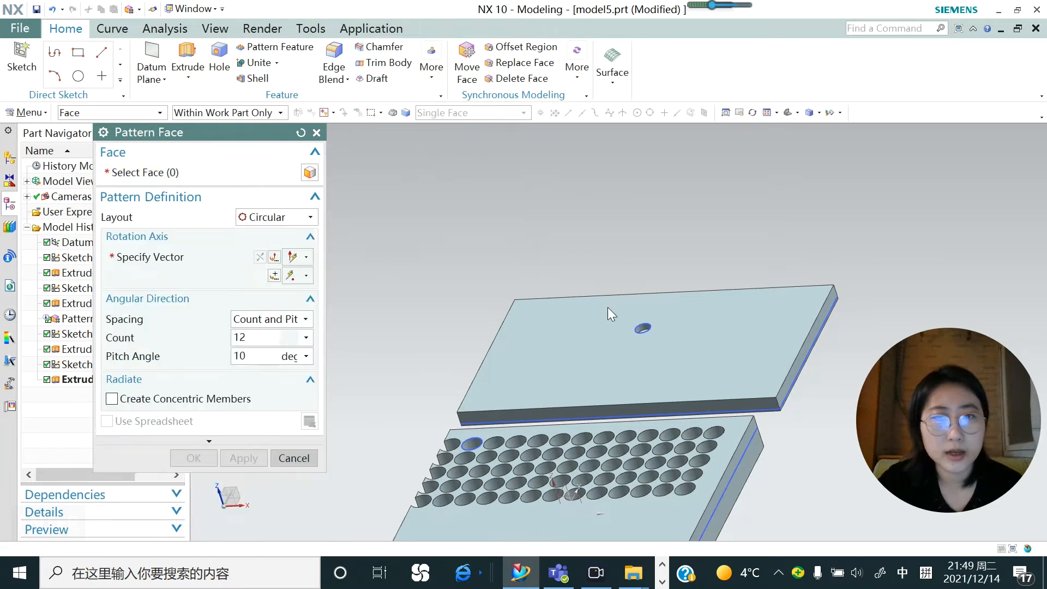
pyautogui.moveTo(599, 298); pyautogui.dragTo(627, 302, button='middle')
pyautogui.scroll(-3, 639, 295)
pyautogui.scroll(-5, 638, 295)
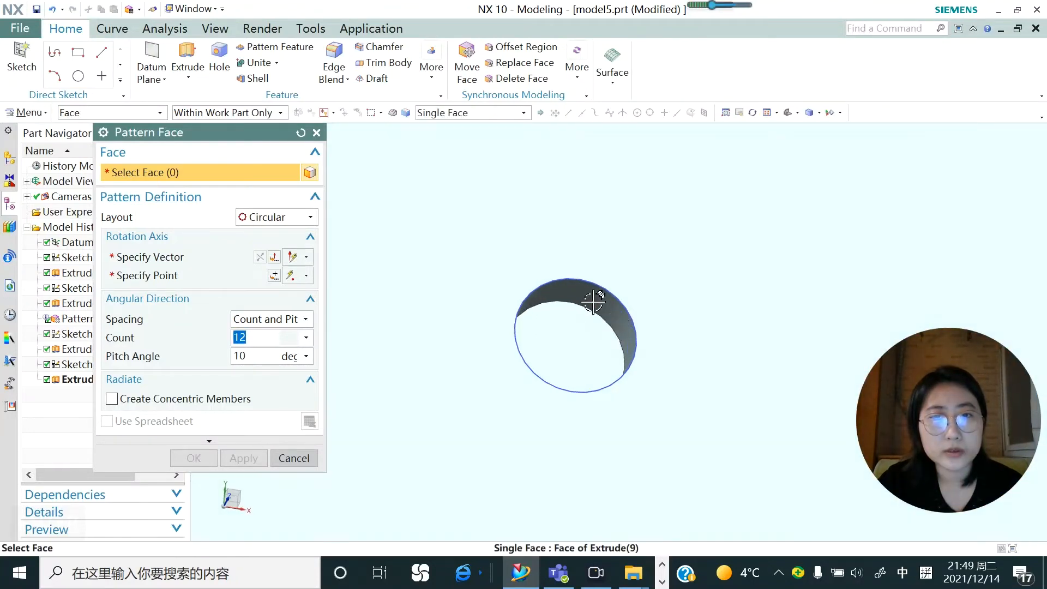
pyautogui.click(574, 326)
pyautogui.click(574, 326)
pyautogui.scroll(6, 540, 313)
pyautogui.moveTo(538, 362); pyautogui.dragTo(480, 349, button='middle')
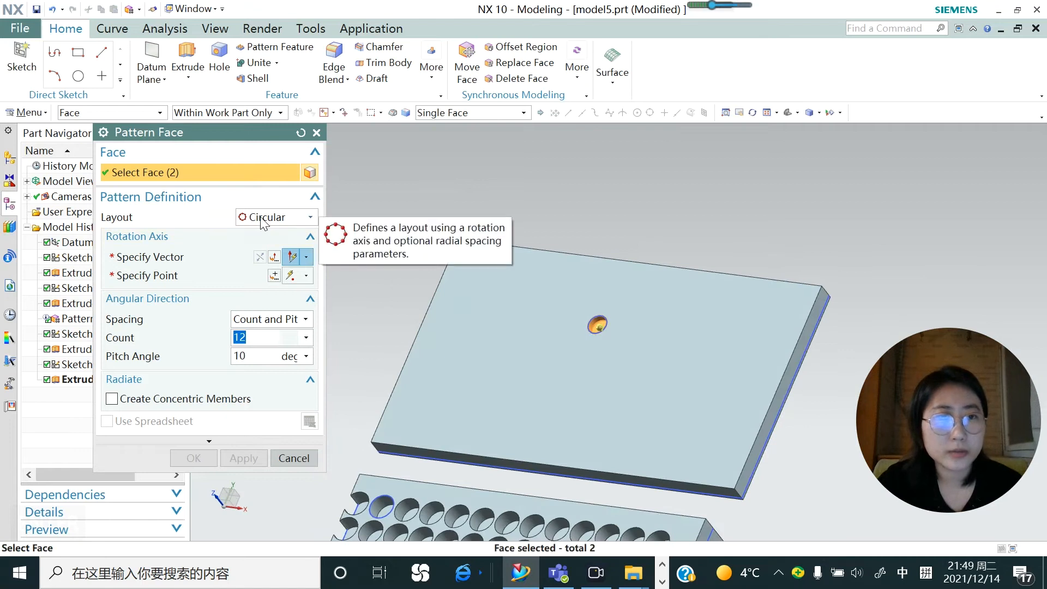
# Define the rotation axis perpendicular to the plate, through a point on its top face a short distance from the hole.
pyautogui.click(198, 254)
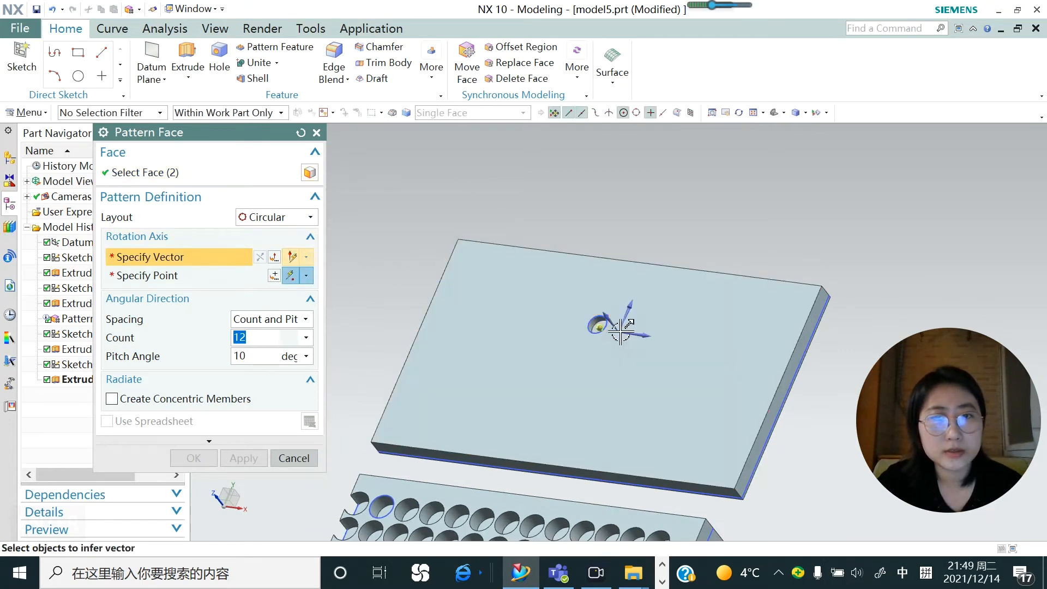
pyautogui.click(603, 320)
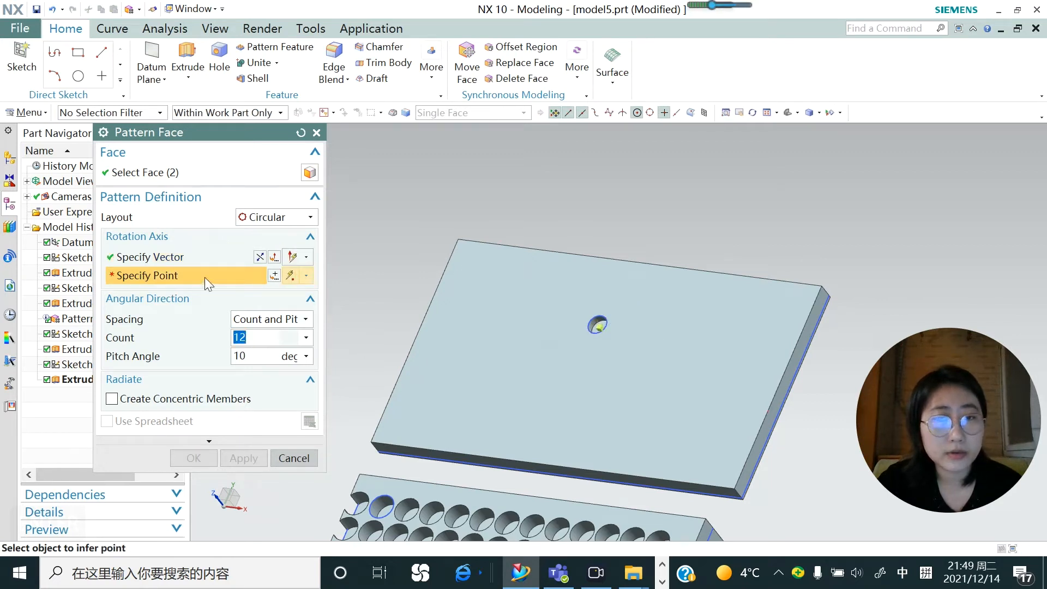
pyautogui.moveTo(491, 338); pyautogui.dragTo(542, 333, button='middle')
pyautogui.click(539, 339)
pyautogui.scroll(-2, 537, 341)
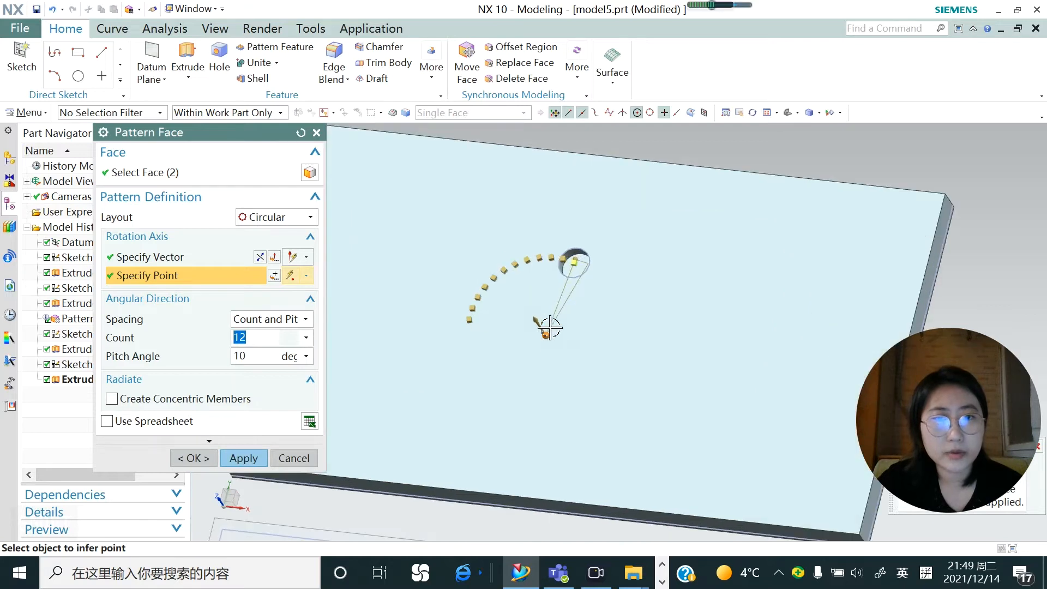
pyautogui.scroll(3, 561, 346)
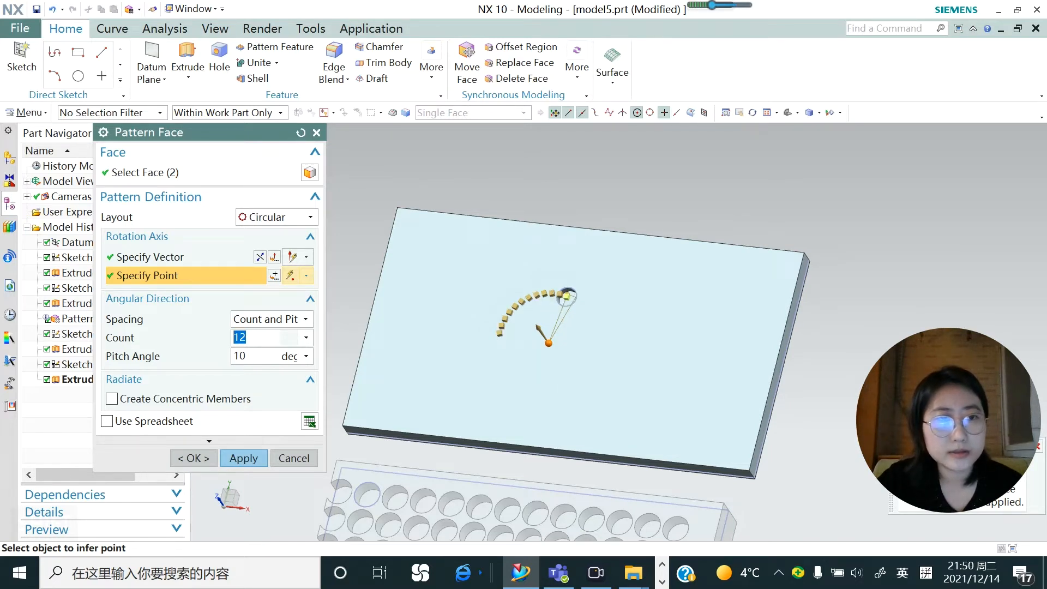
pyautogui.scroll(-1, 499, 330)
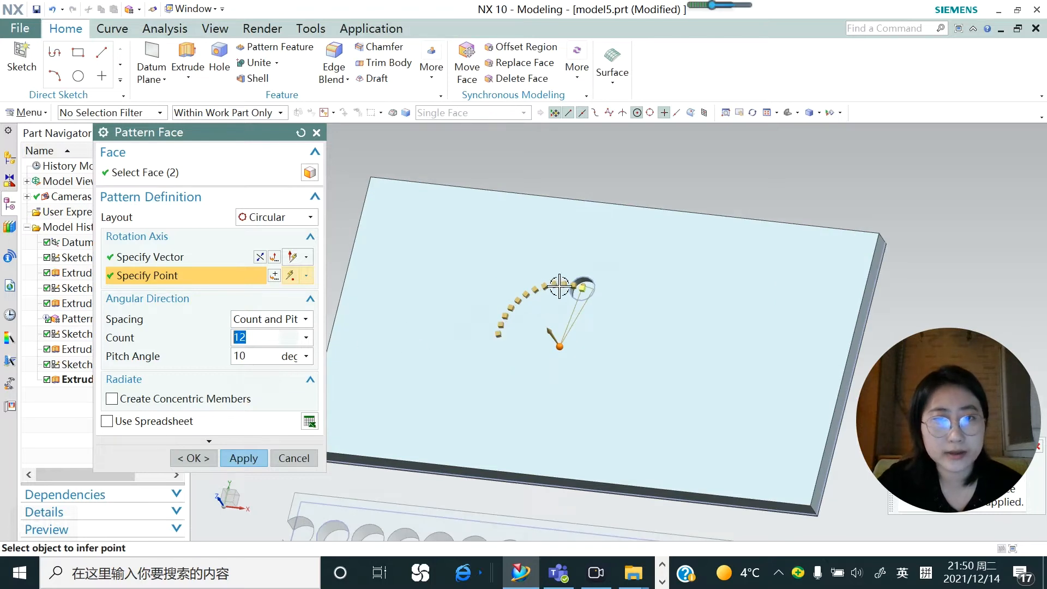
pyautogui.scroll(-4, 571, 289)
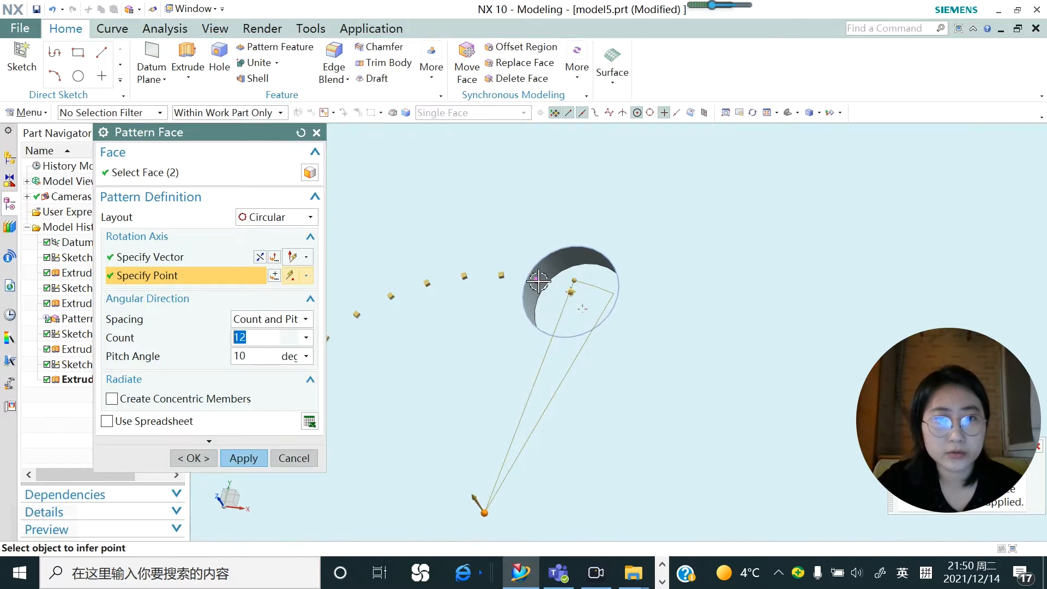
pyautogui.click(538, 280)
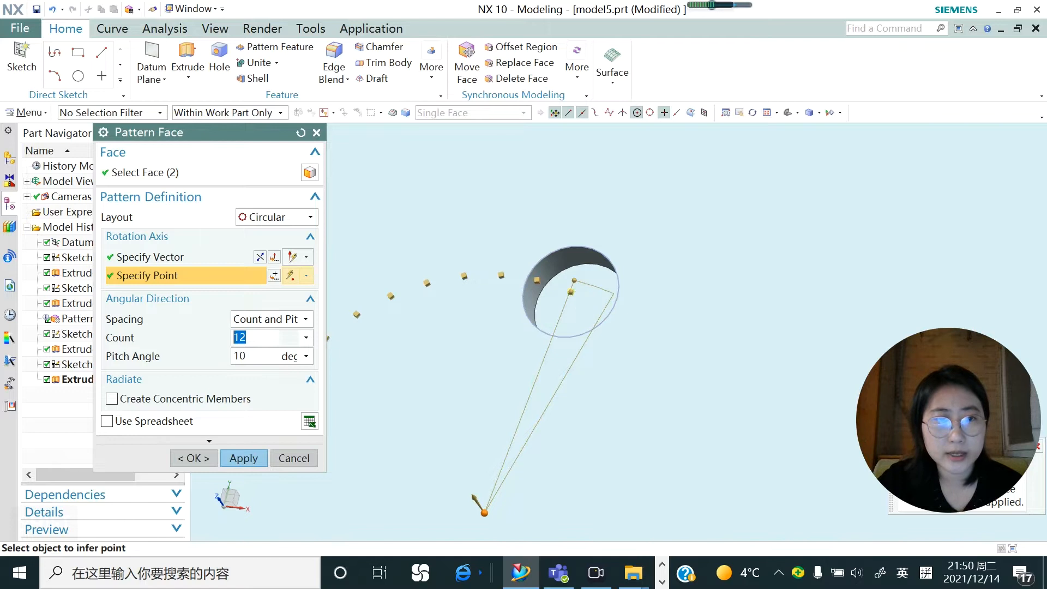
# Set the circular pattern's pitch angle to 20 degrees and its count to 20.
pyautogui.write('20')
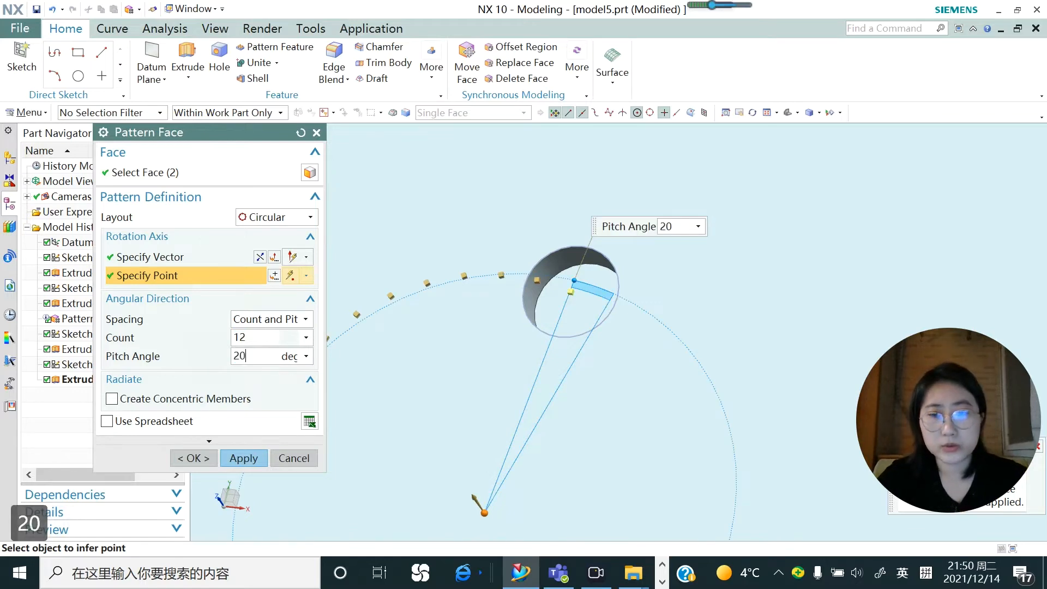
pyautogui.press('Return')
pyautogui.scroll(-4, 614, 253)
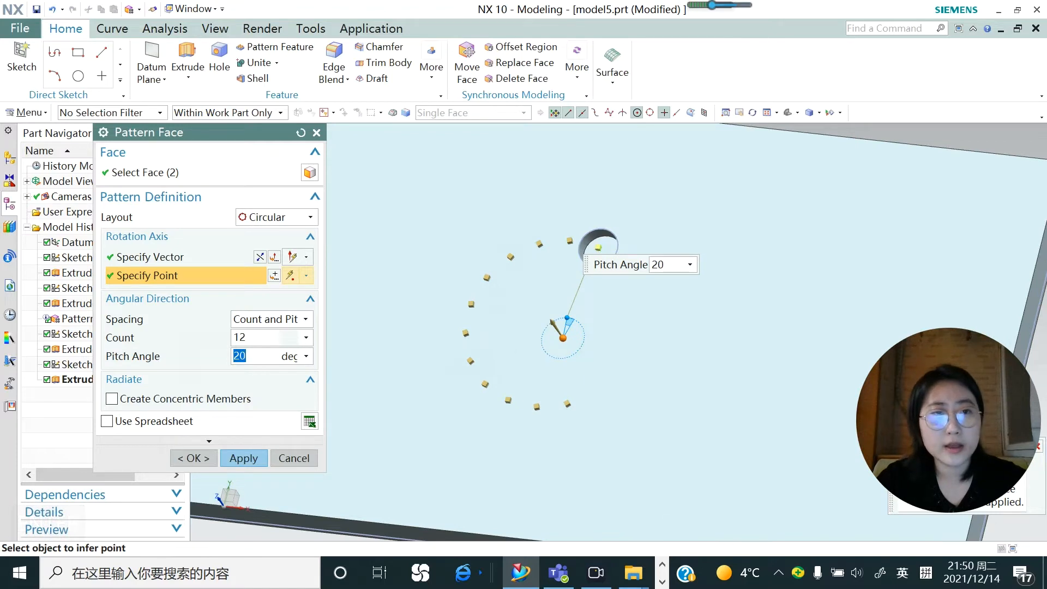
pyautogui.click(233, 338)
pyautogui.write('20')
pyautogui.press('Return')
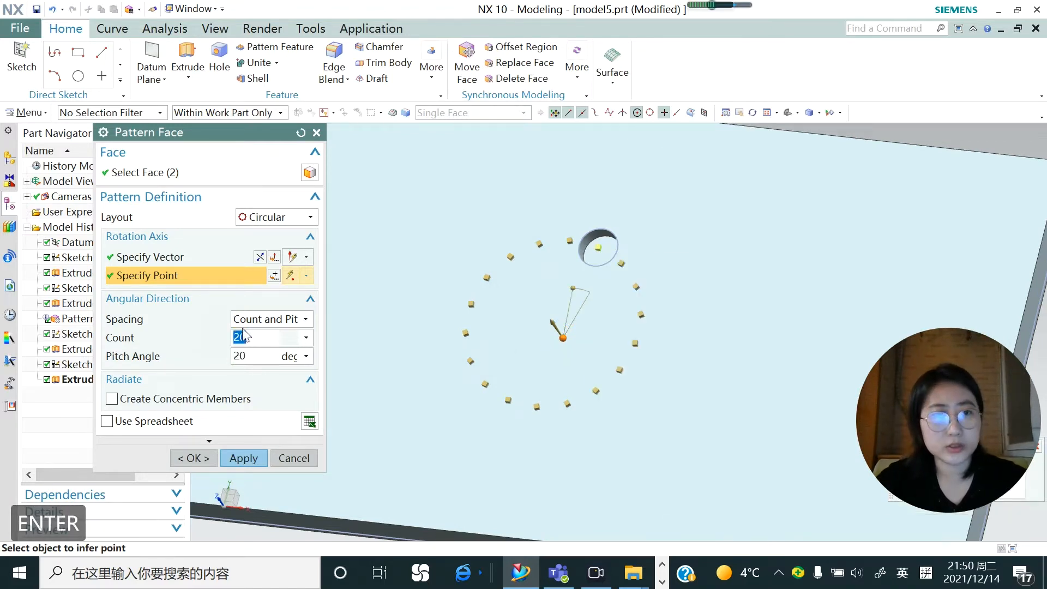
# Change the angular spacing to Count and Span and set the span angle to 120 degrees.
pyautogui.click(307, 319)
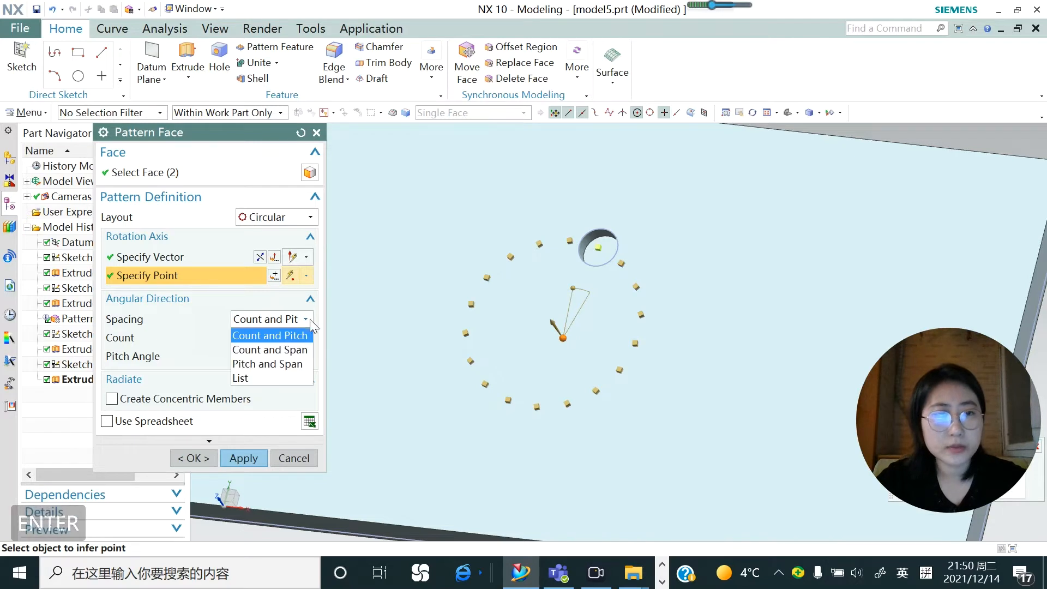
pyautogui.click(283, 351)
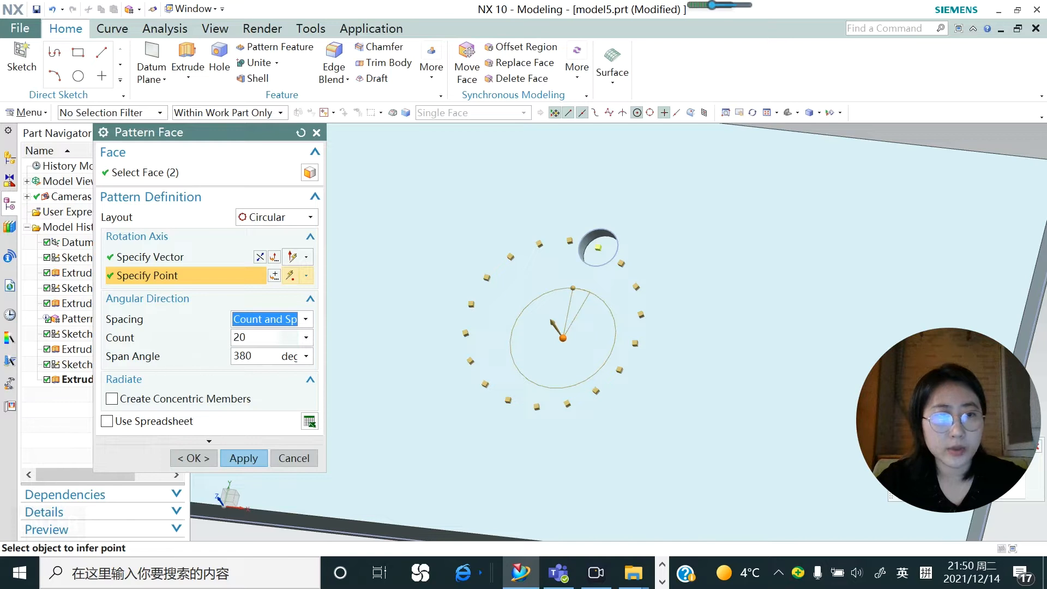
pyautogui.click(243, 356)
pyautogui.write('120')
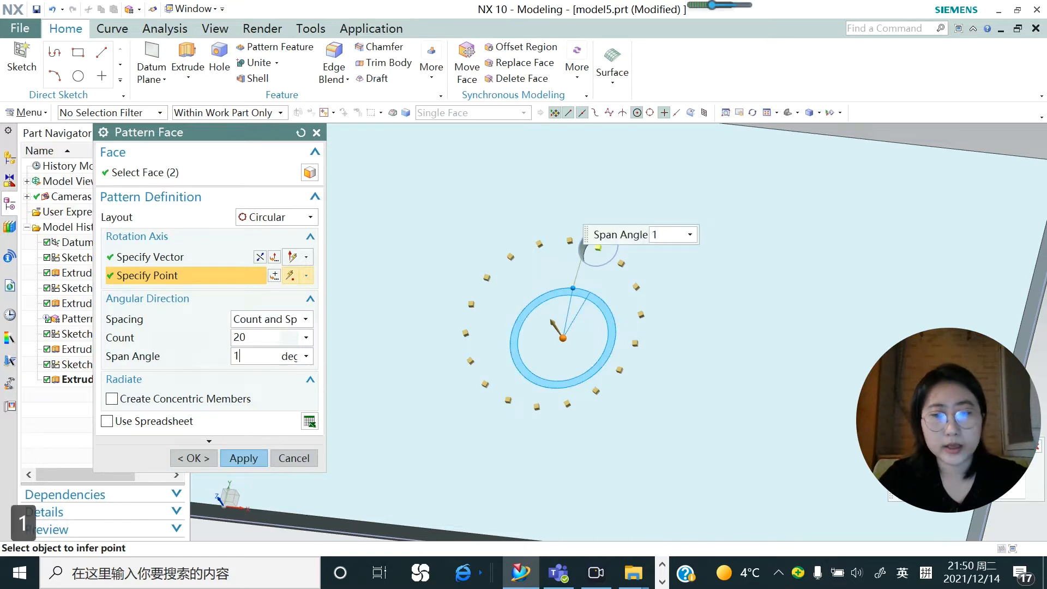
pyautogui.press('Return')
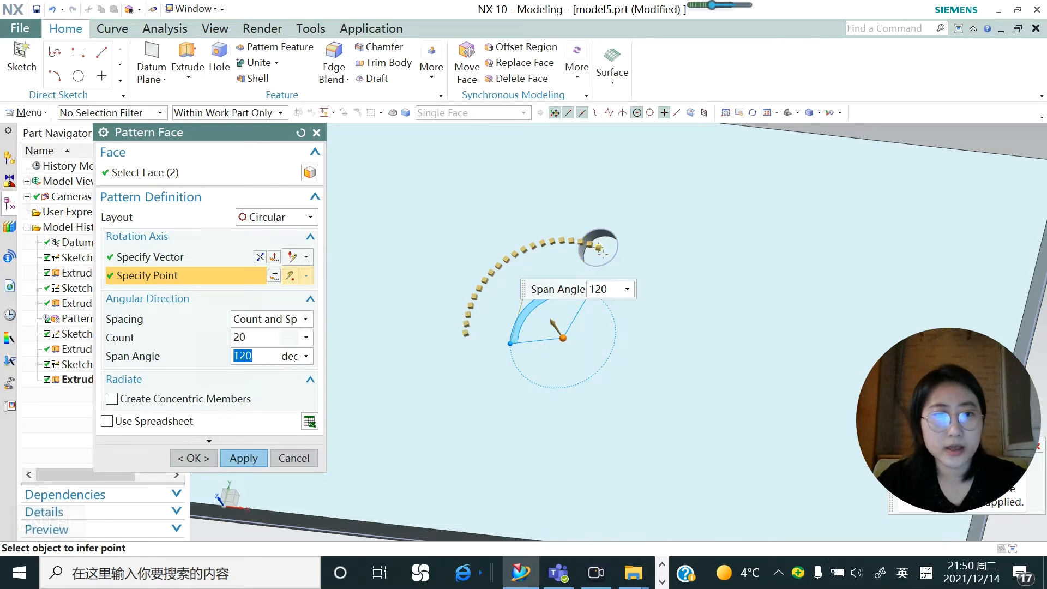
# Set the circular pattern's count to 10.
pyautogui.click(244, 337)
pyautogui.write('10')
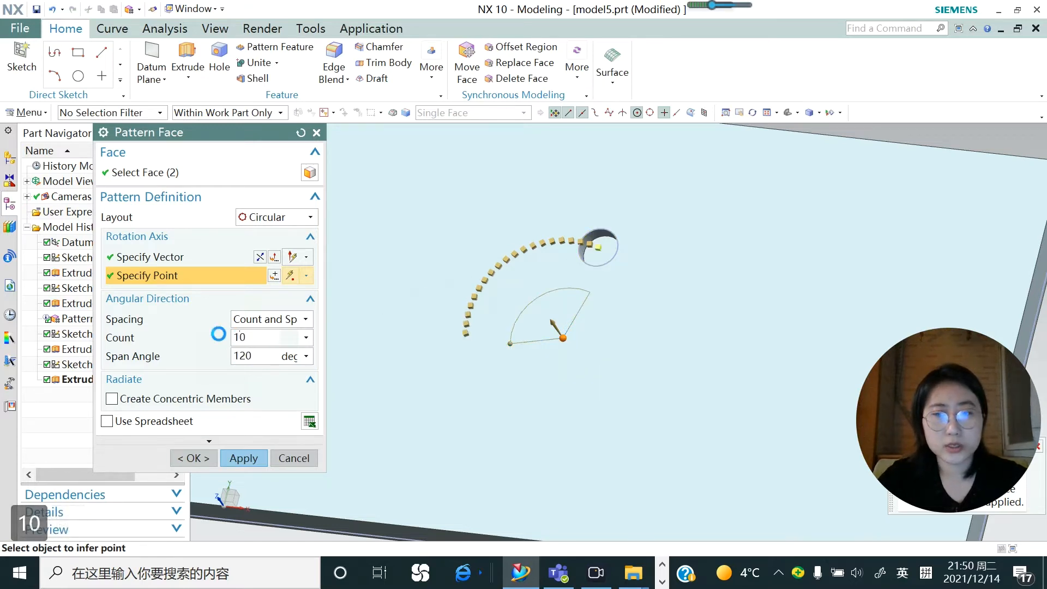
pyautogui.press('Return')
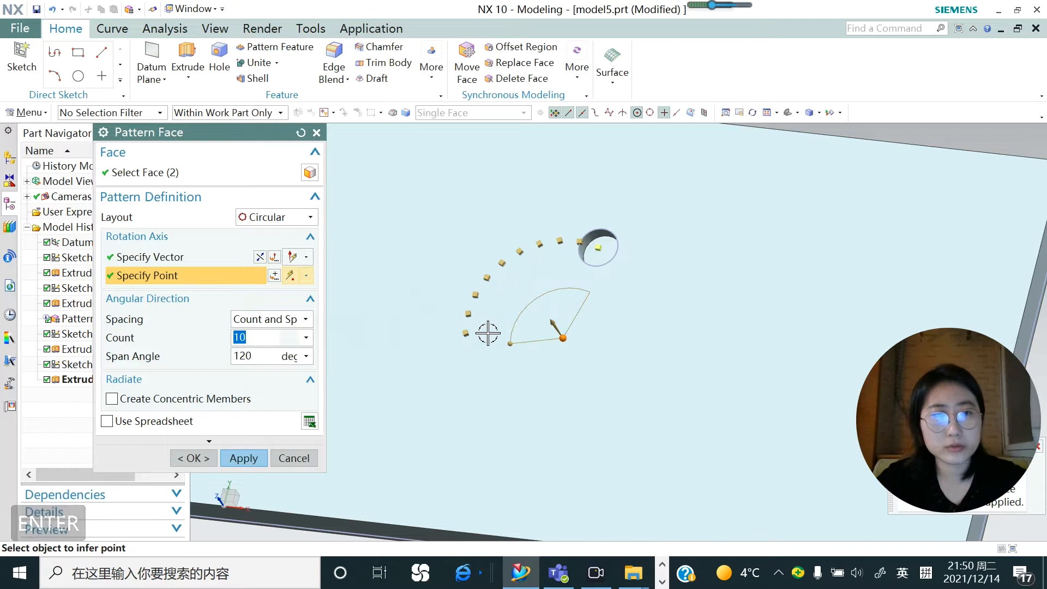
# Change the angular spacing to Pitch and Span and set the pitch angle to 20 degrees.
pyautogui.click(305, 319)
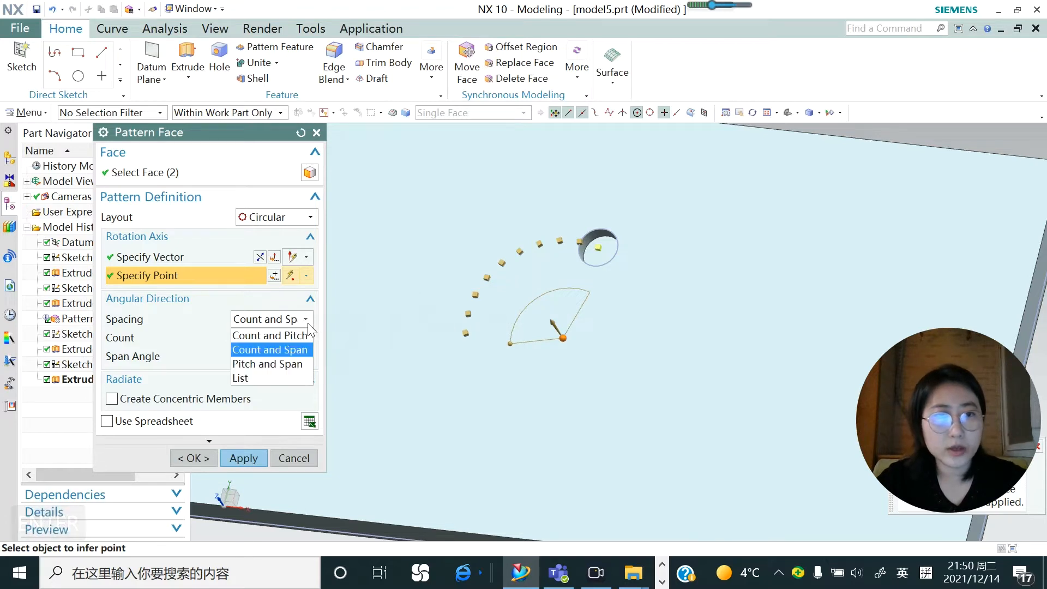
pyautogui.click(281, 364)
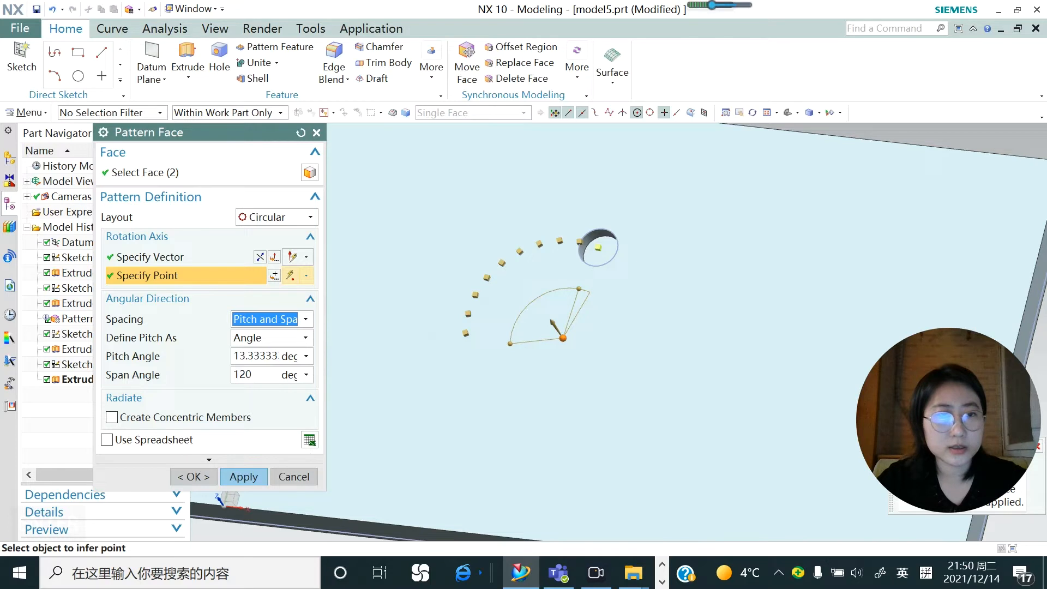
pyautogui.click(280, 355)
pyautogui.moveTo(249, 355); pyautogui.dragTo(197, 349)
pyautogui.write('20')
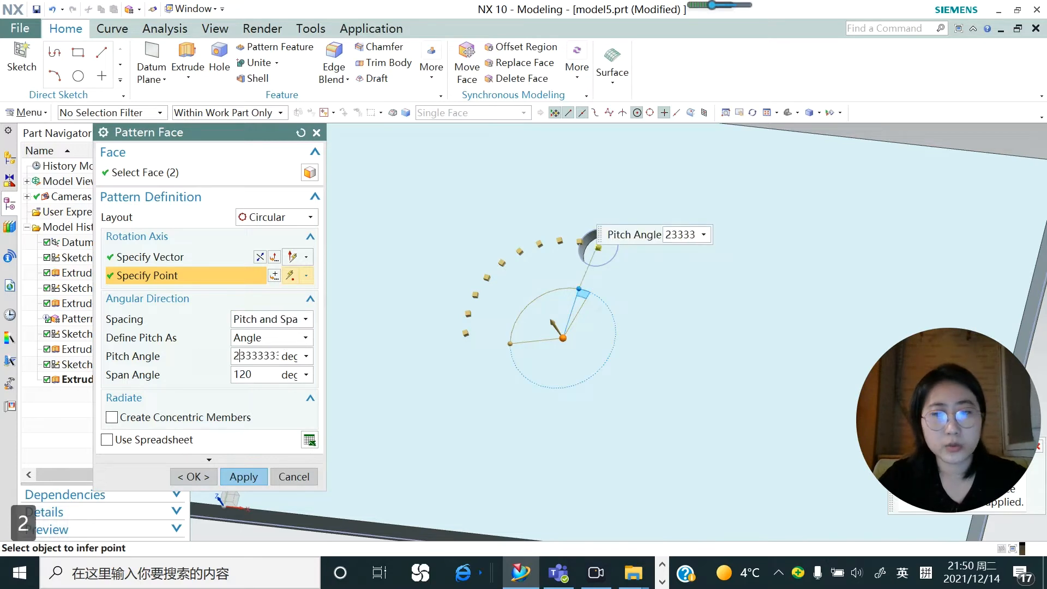
pyautogui.press('Return')
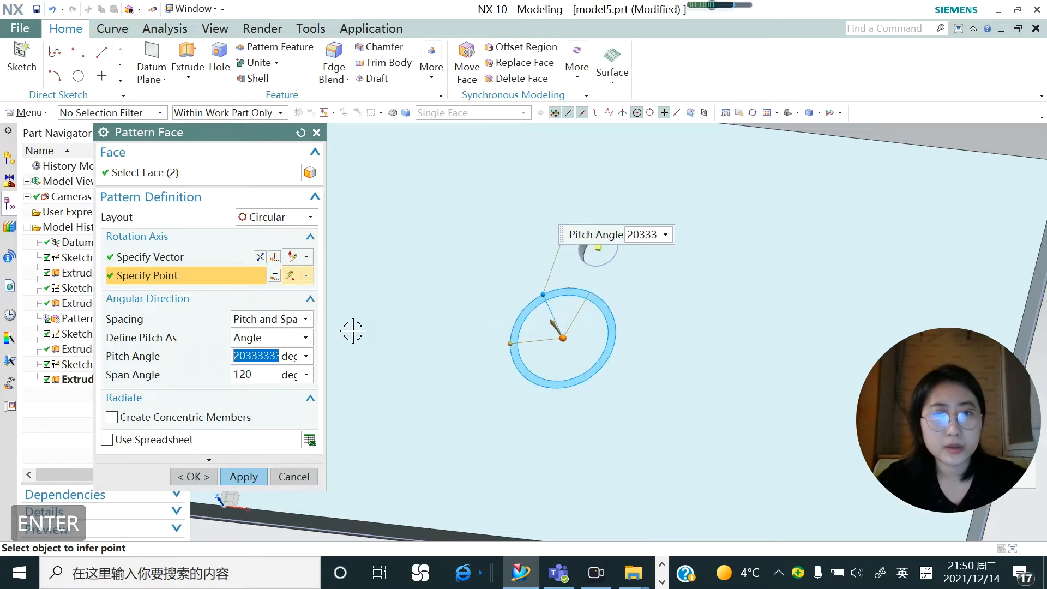
pyautogui.scroll(1, 590, 312)
pyautogui.scroll(-1, 590, 312)
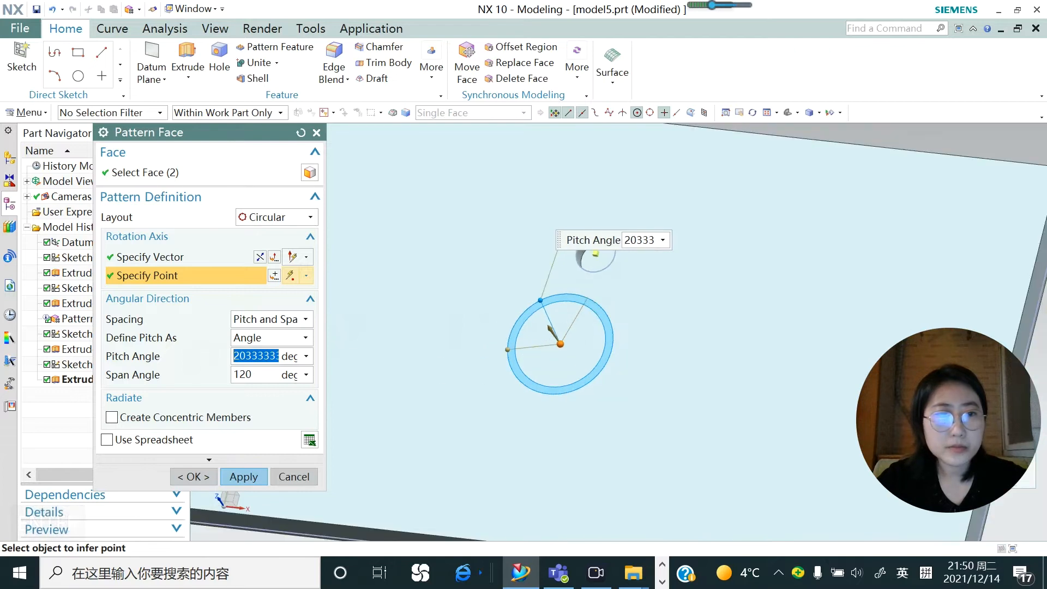
pyautogui.press('Tab')
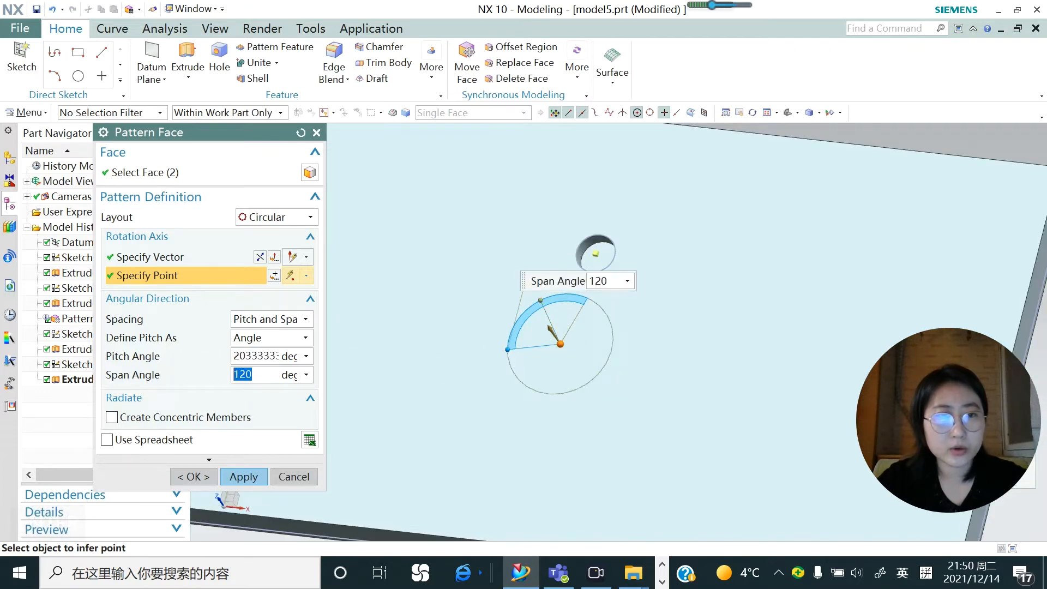
pyautogui.click(276, 356)
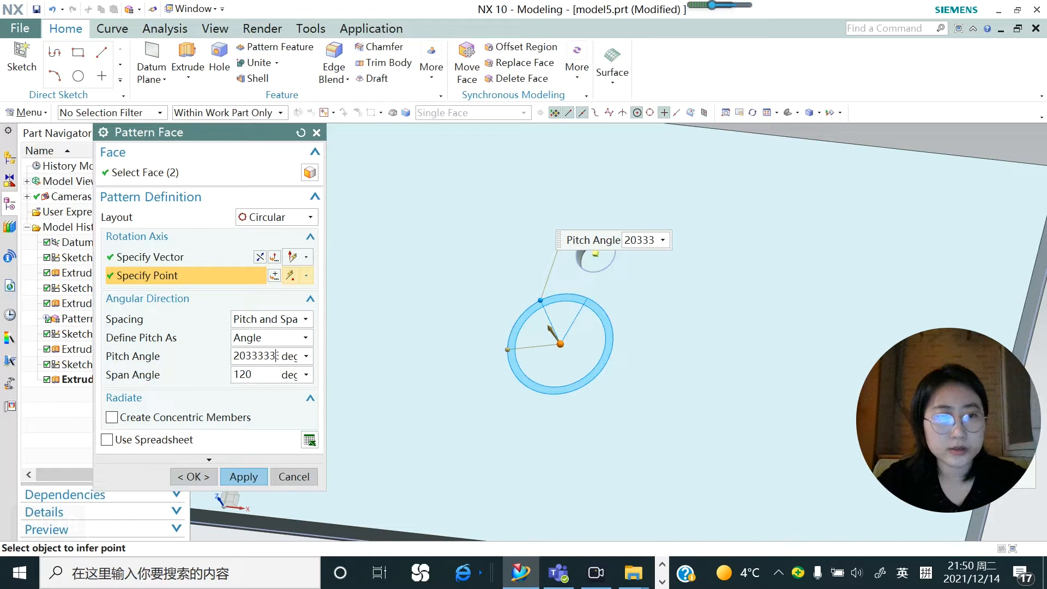
pyautogui.write('20')
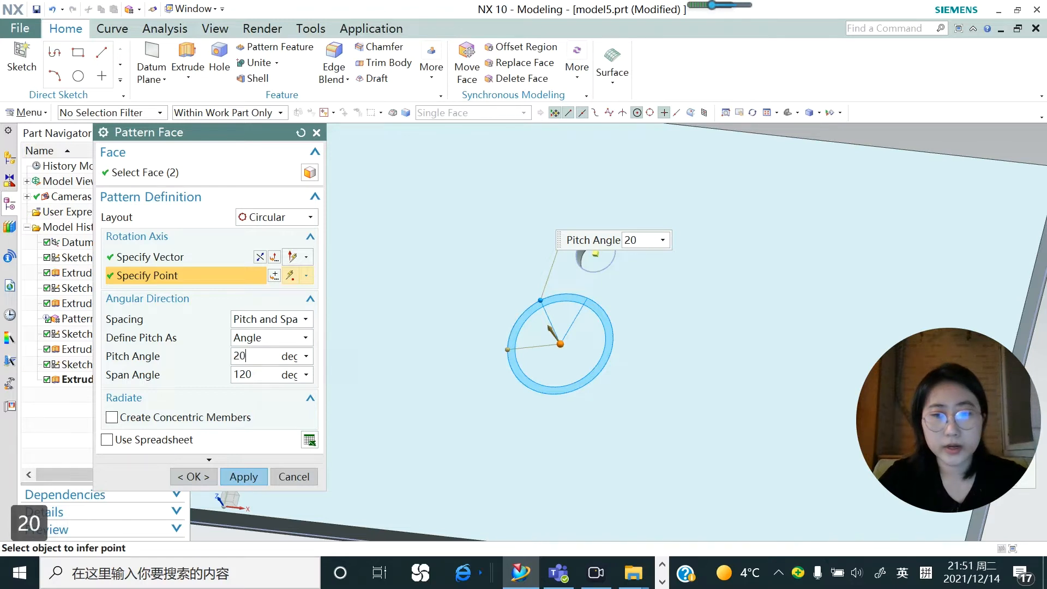
pyautogui.press('Return')
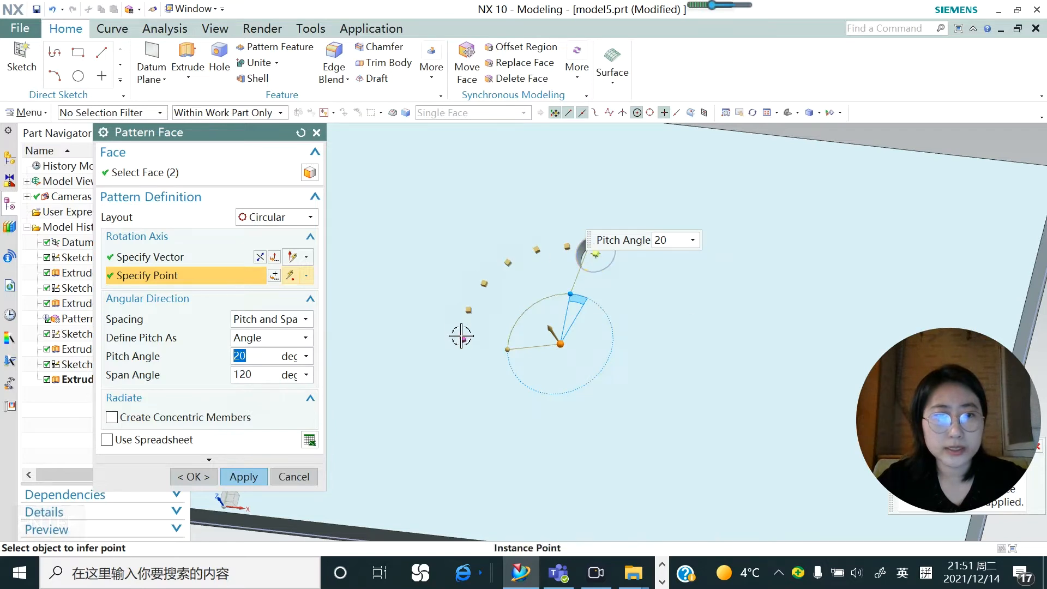
# Set the span angle to 200 degrees and try to apply the circular pattern.
pyautogui.click(254, 375)
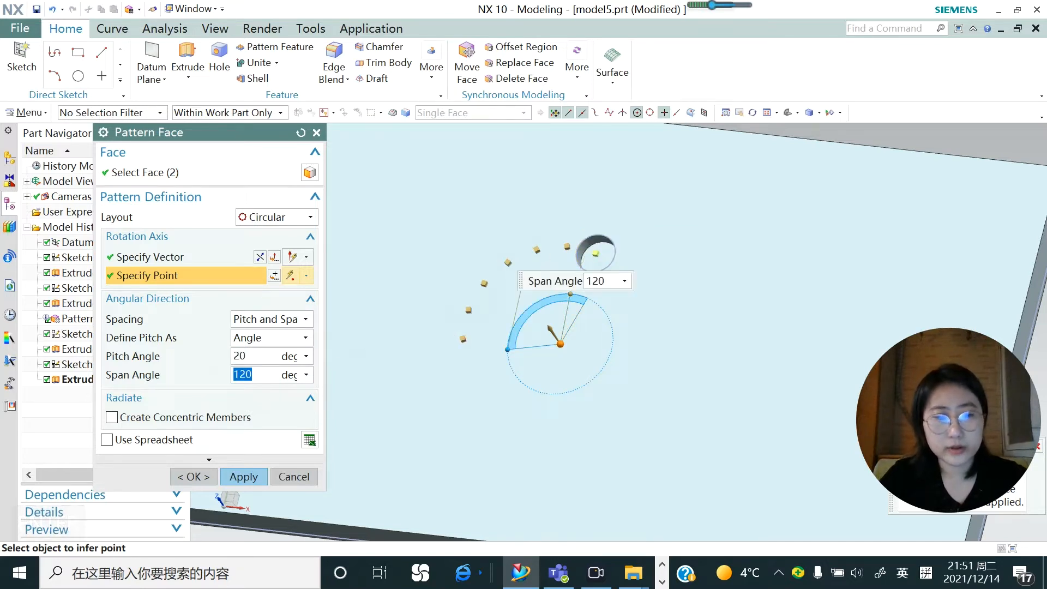
pyautogui.write('200')
pyautogui.press('Return')
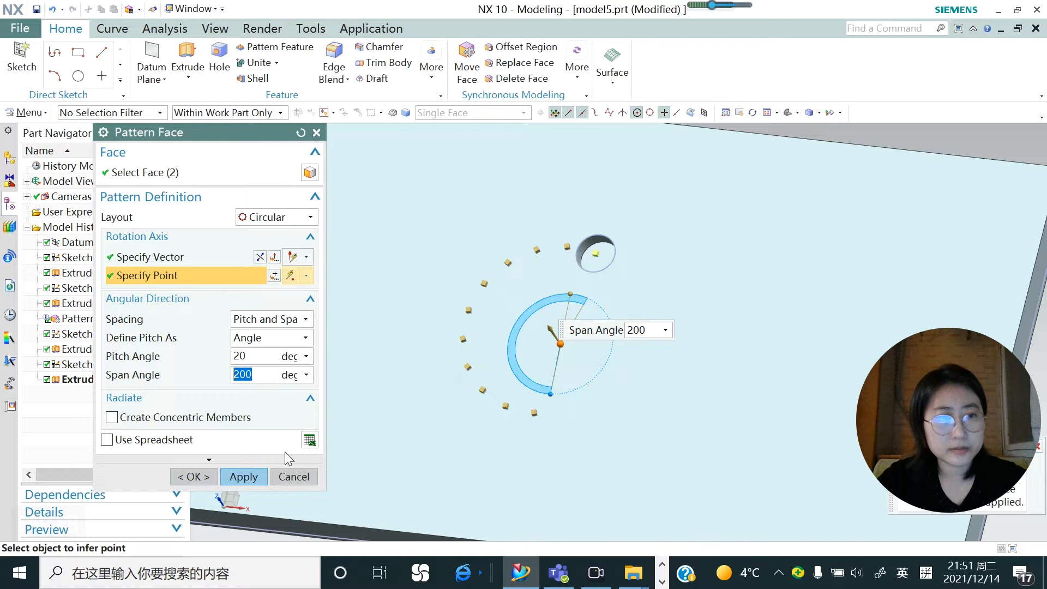
pyautogui.click(245, 476)
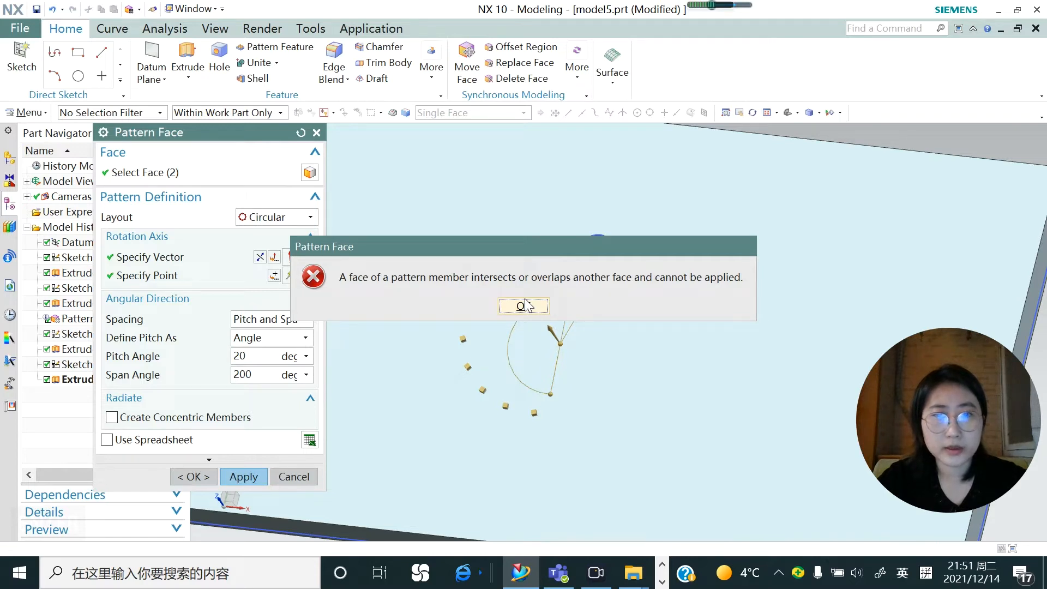
pyautogui.click(524, 307)
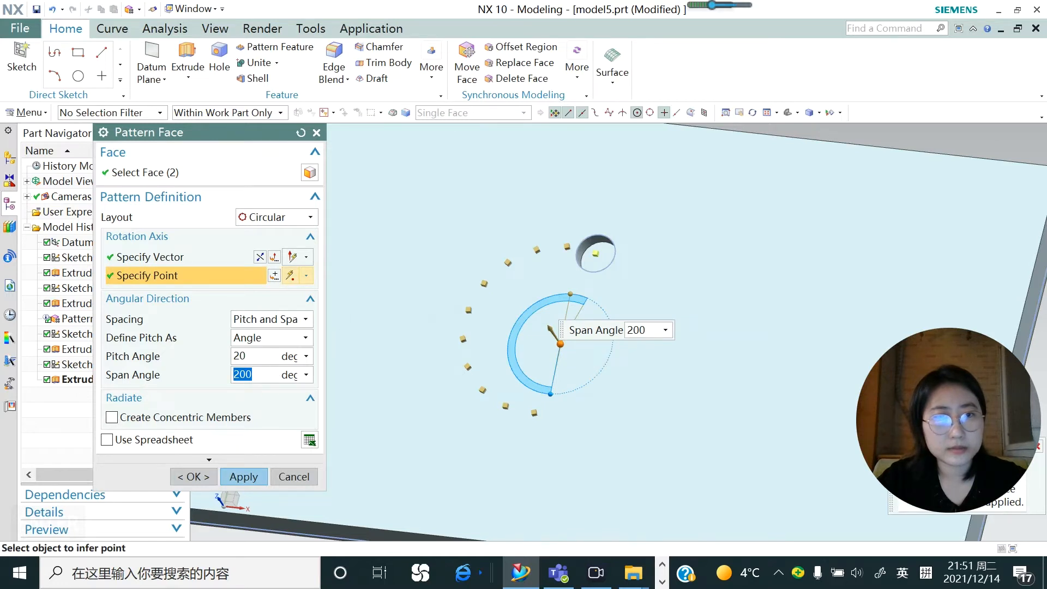
# Change the angular spacing to Count and Pitch with a 30-degree pitch angle, apply the circular pattern and close Pattern Face.
pyautogui.click(306, 324)
pyautogui.click(269, 336)
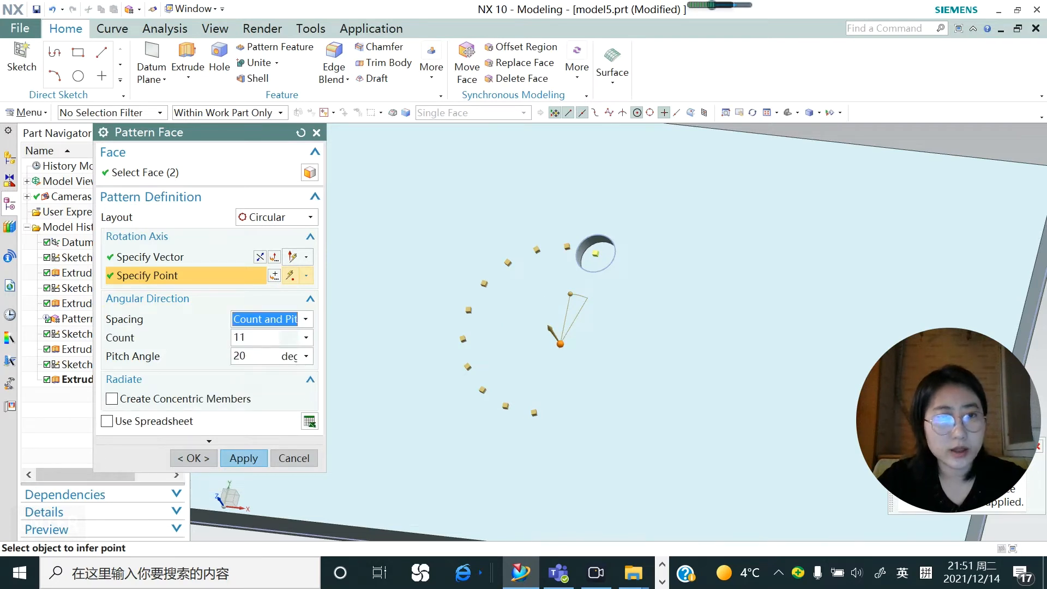
pyautogui.click(245, 337)
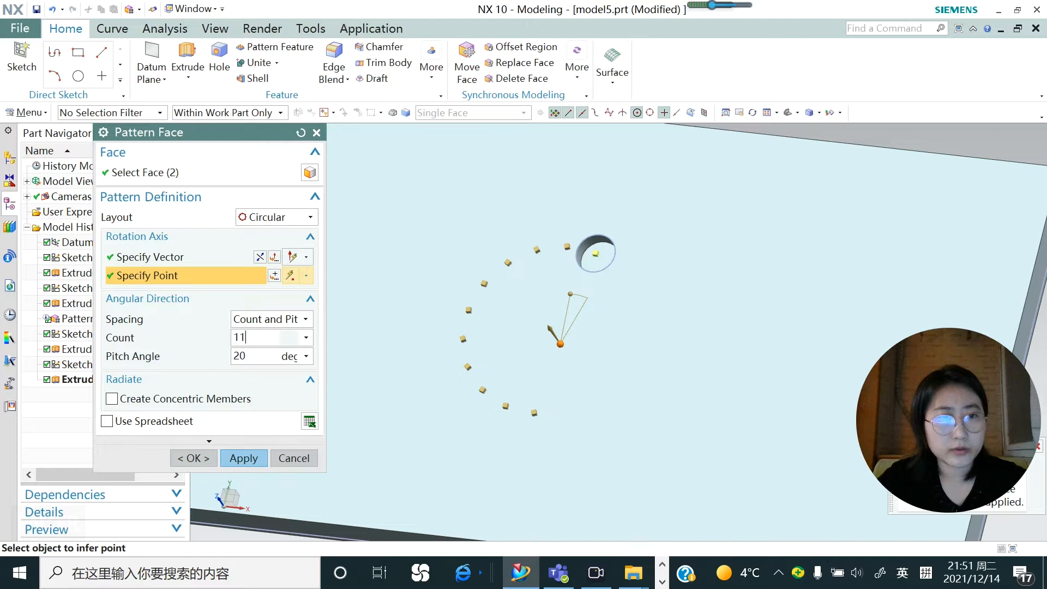
pyautogui.click(240, 356)
pyautogui.write('30')
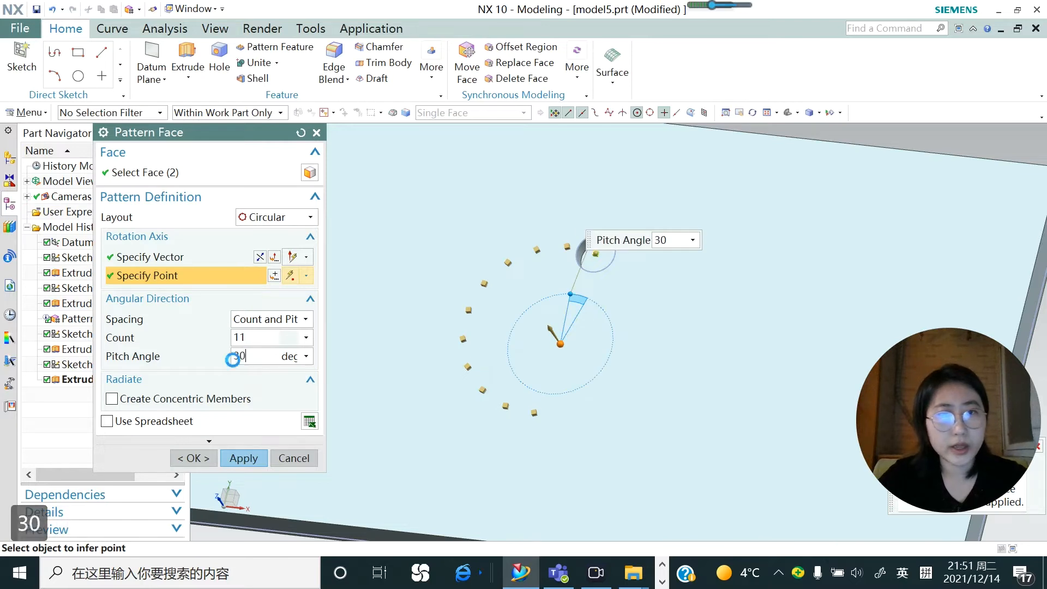
pyautogui.press('Return')
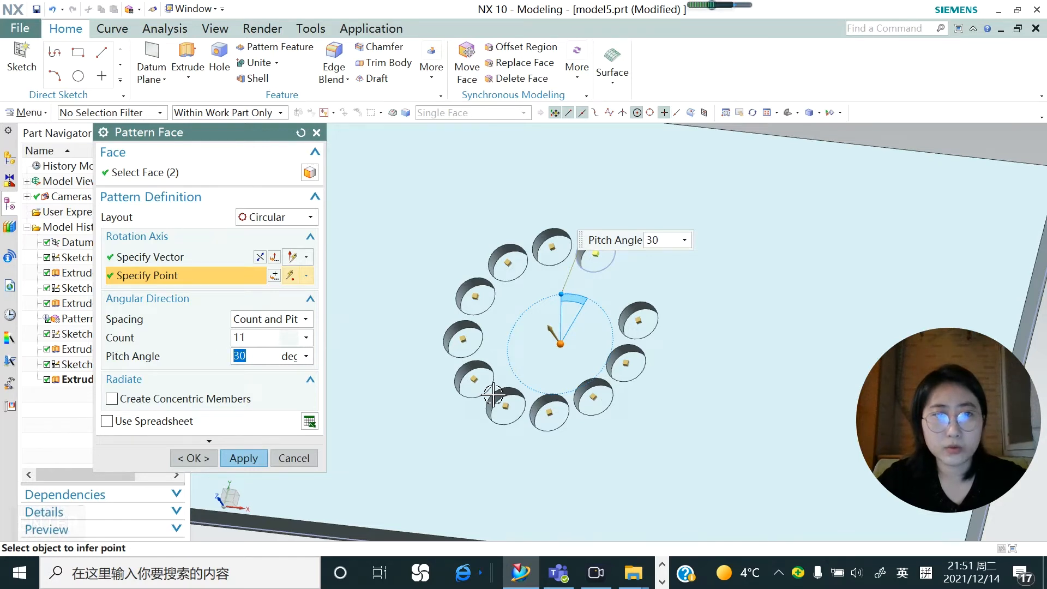
pyautogui.click(243, 458)
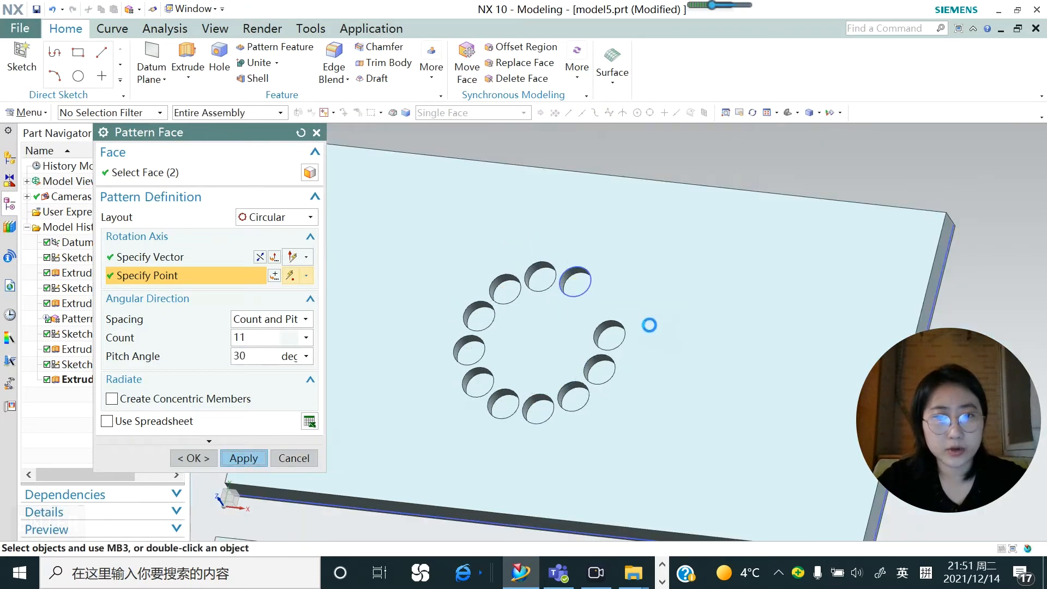
pyautogui.scroll(-5, 644, 322)
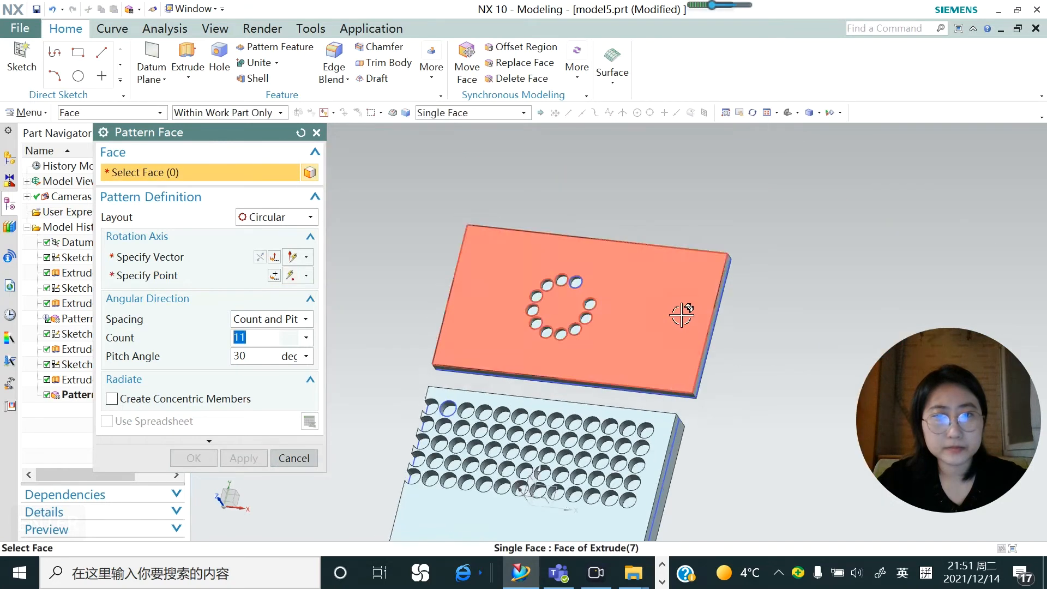
pyautogui.scroll(2, 681, 315)
pyautogui.click(317, 132)
# Sketch a circle about 3.3 mm in diameter on the second plate's top face, about 33 mm and 9 mm in from its upper-right corner.
pyautogui.click(22, 57)
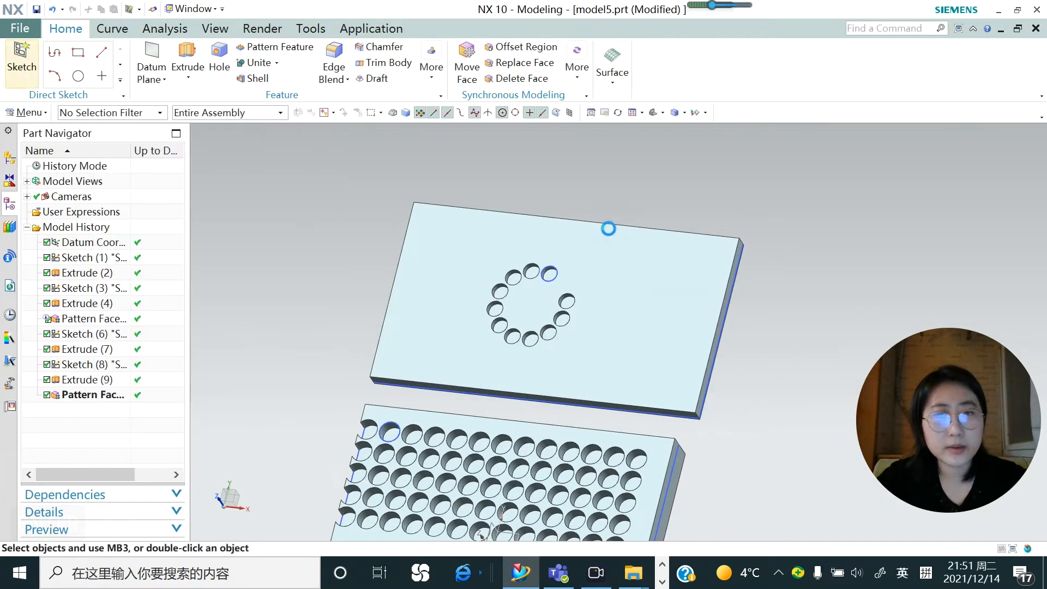
pyautogui.click(434, 285)
pyautogui.click(244, 338)
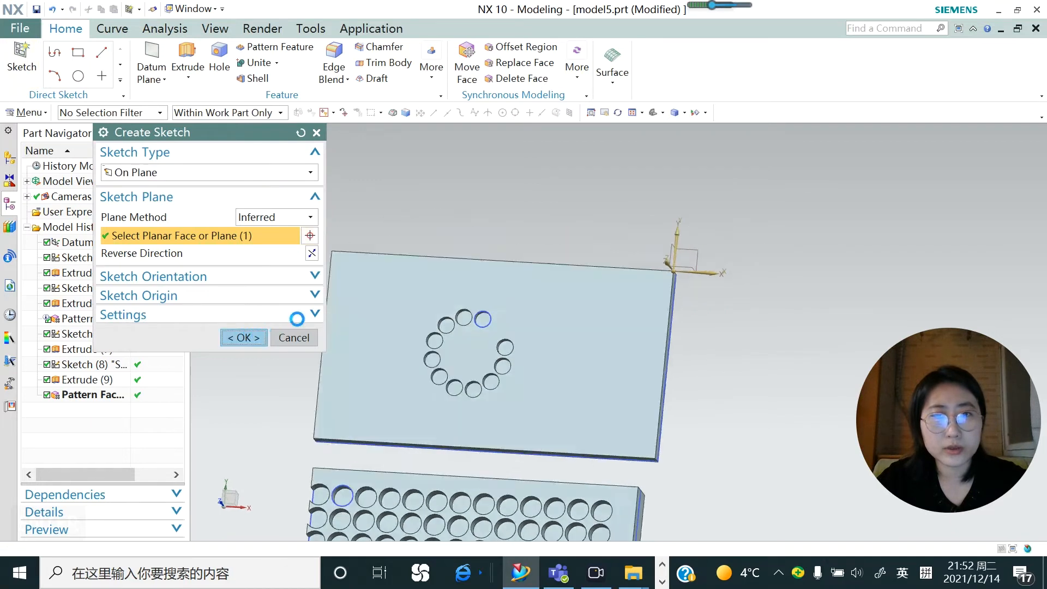
pyautogui.click(183, 53)
pyautogui.scroll(3, 582, 407)
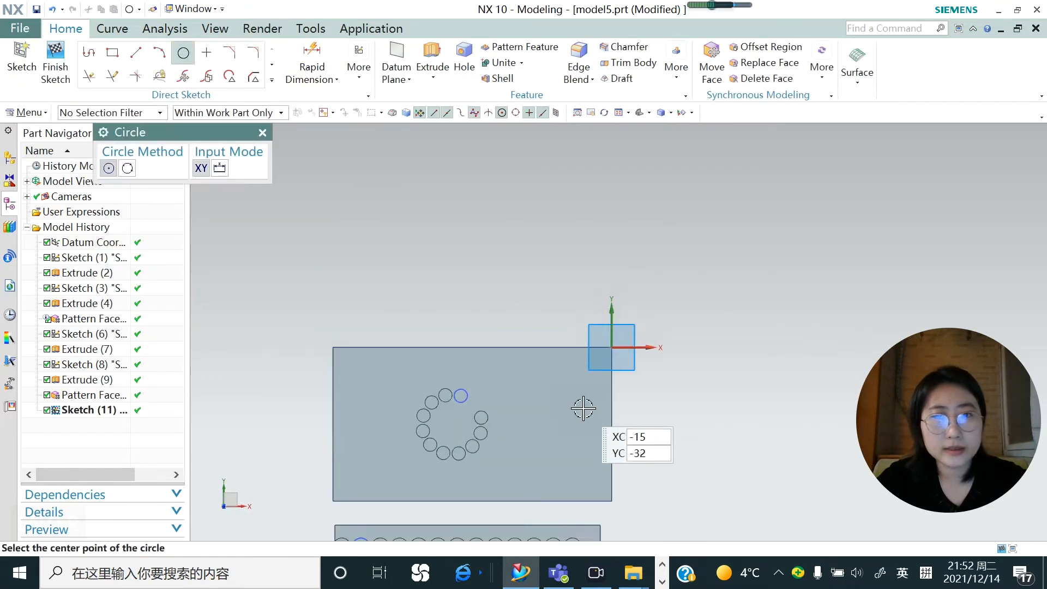
pyautogui.click(558, 371)
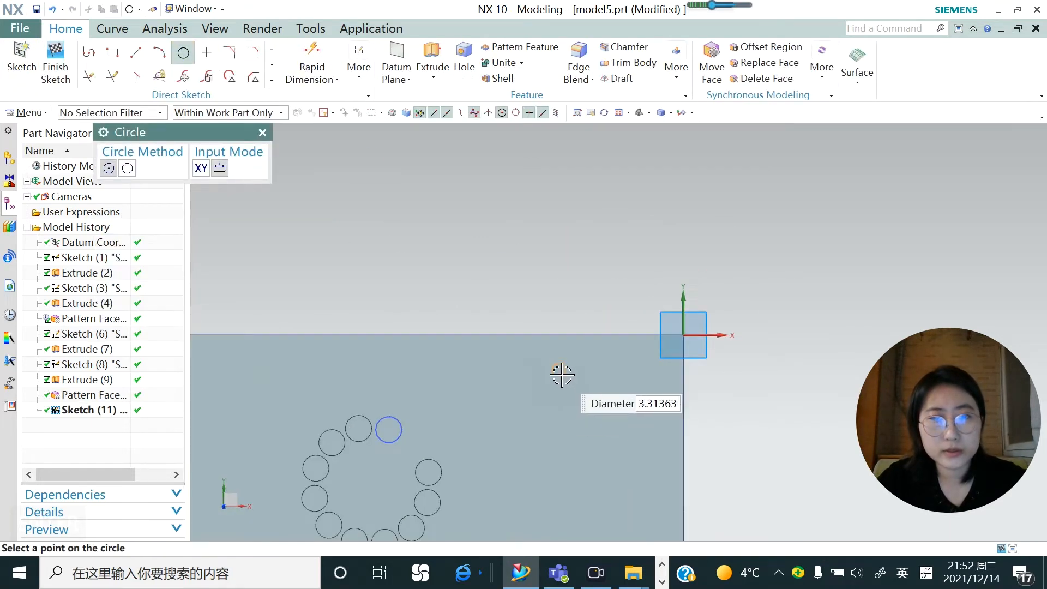
pyautogui.click(561, 373)
# Extrude the small circle 3 mm in the reversed direction, subtracting it from the plate to cut a hole.
pyautogui.click(428, 76)
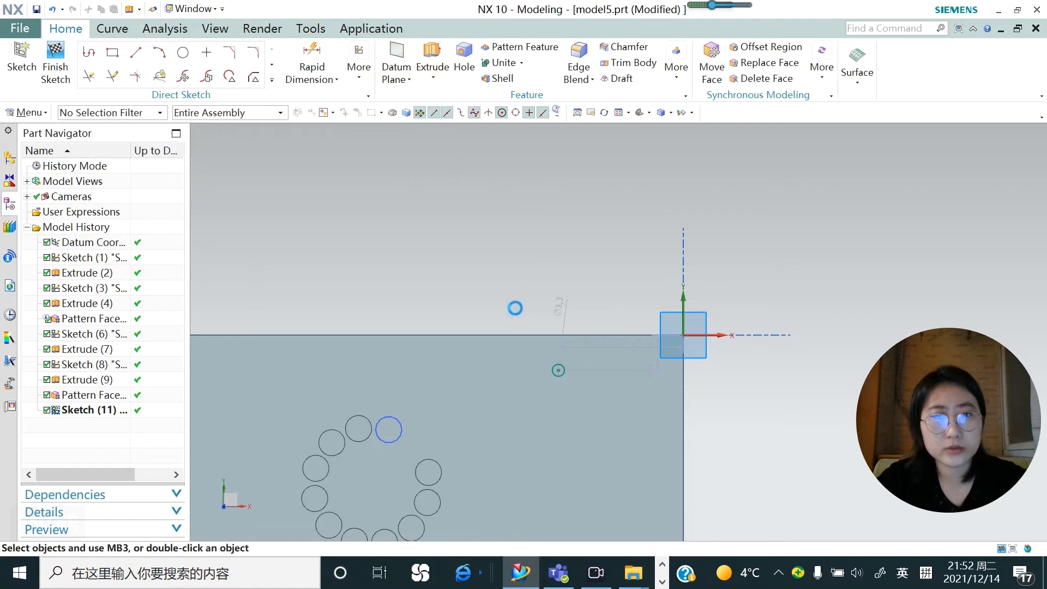
pyautogui.click(205, 398)
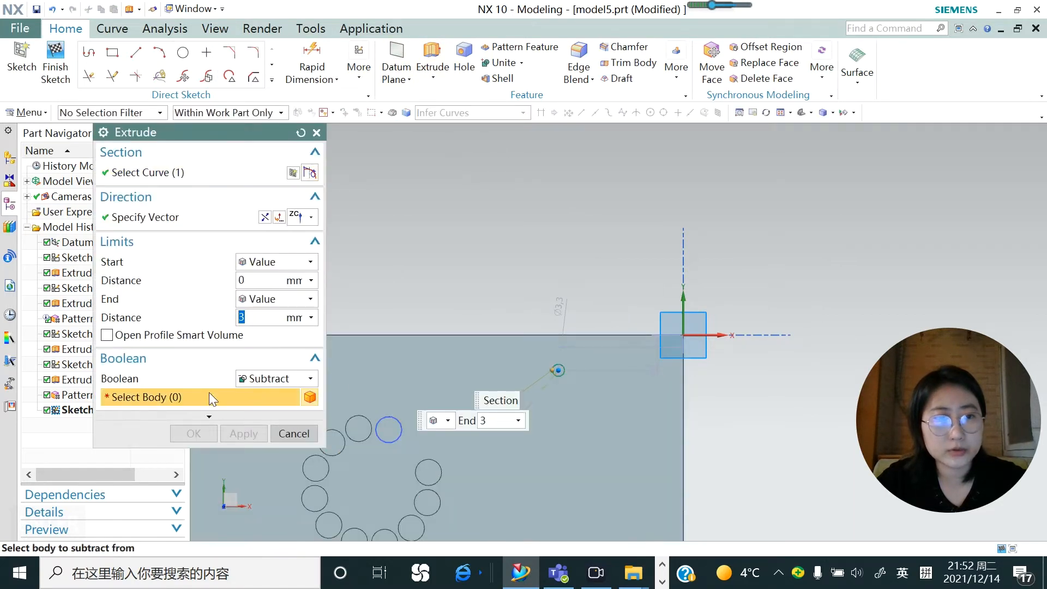
pyautogui.click(240, 434)
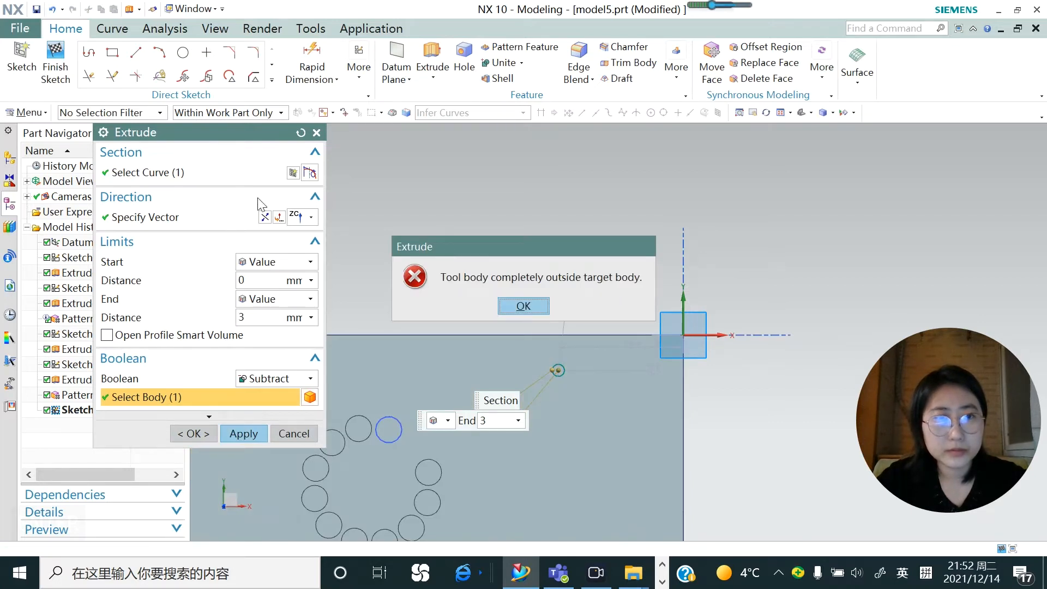
pyautogui.click(519, 306)
pyautogui.click(272, 217)
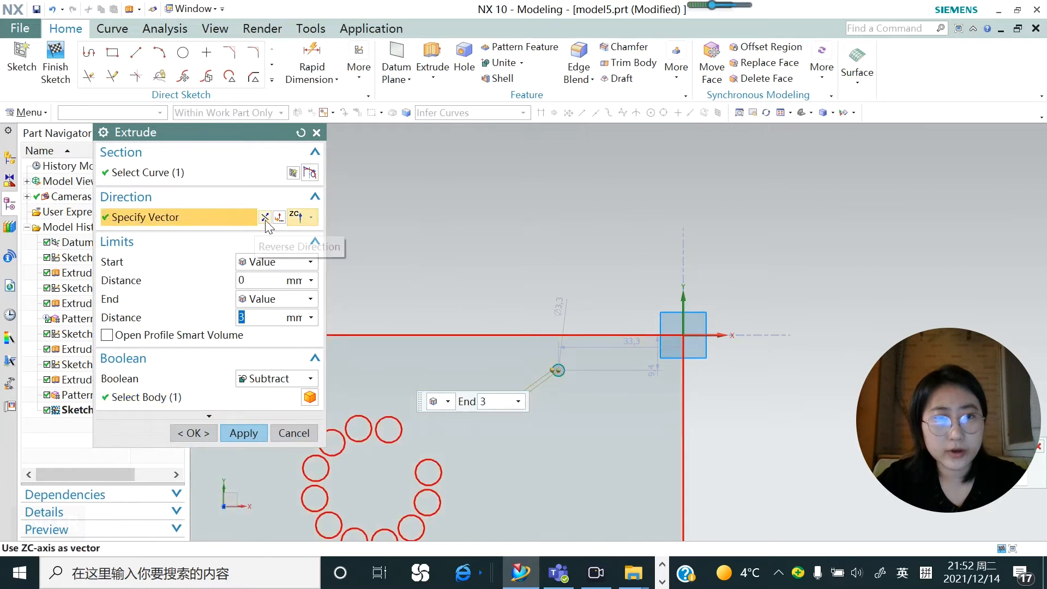
pyautogui.click(243, 433)
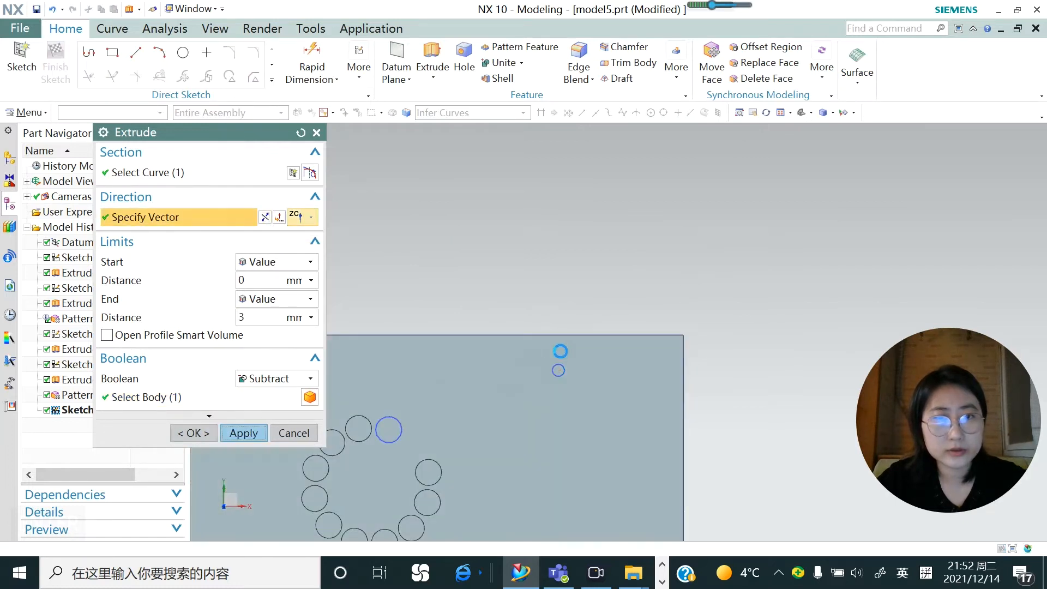
pyautogui.moveTo(583, 334); pyautogui.dragTo(598, 376, button='middle')
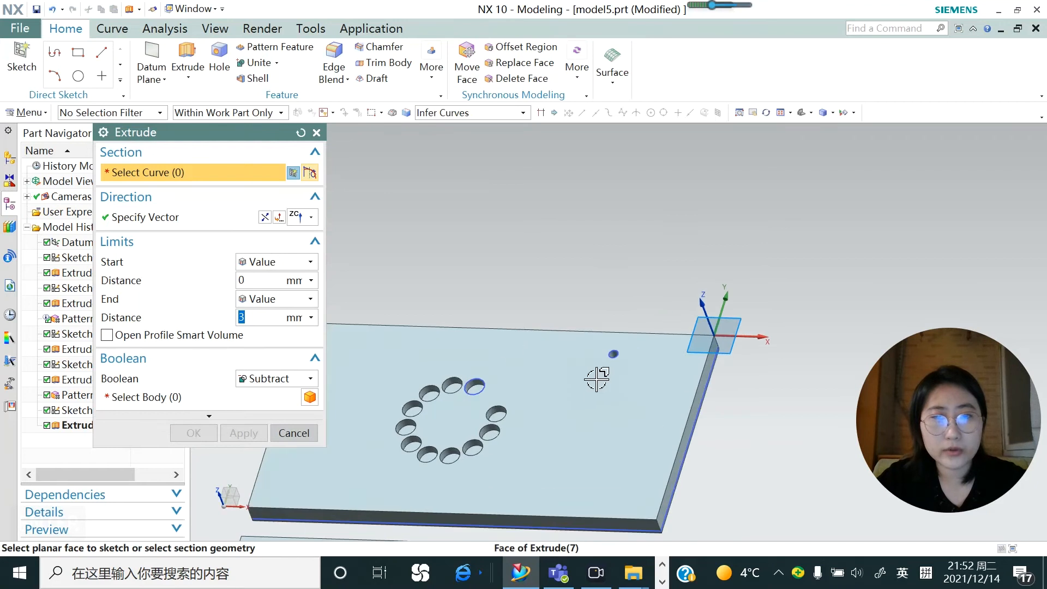
pyautogui.click(316, 133)
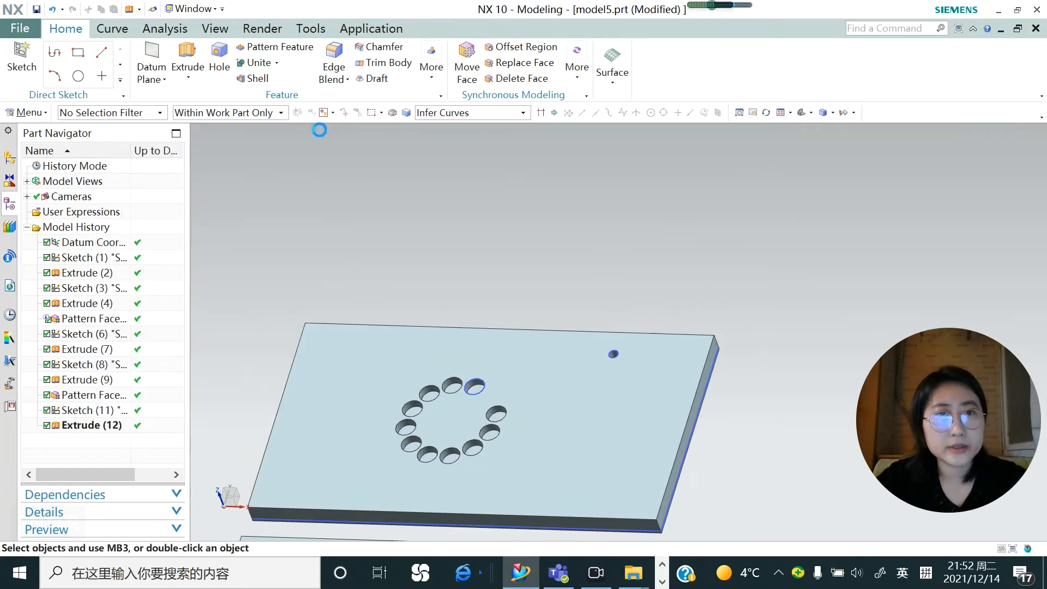
# Start a Pattern Face with the Polygon layout and select both faces of the second plate's small hole.
pyautogui.click(431, 66)
pyautogui.click(442, 115)
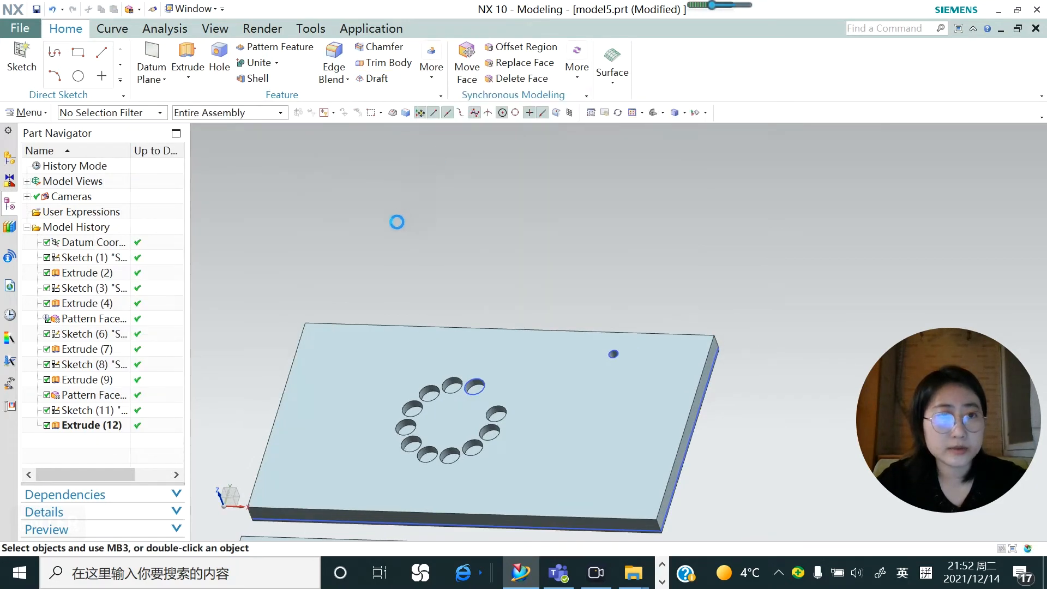
pyautogui.click(308, 217)
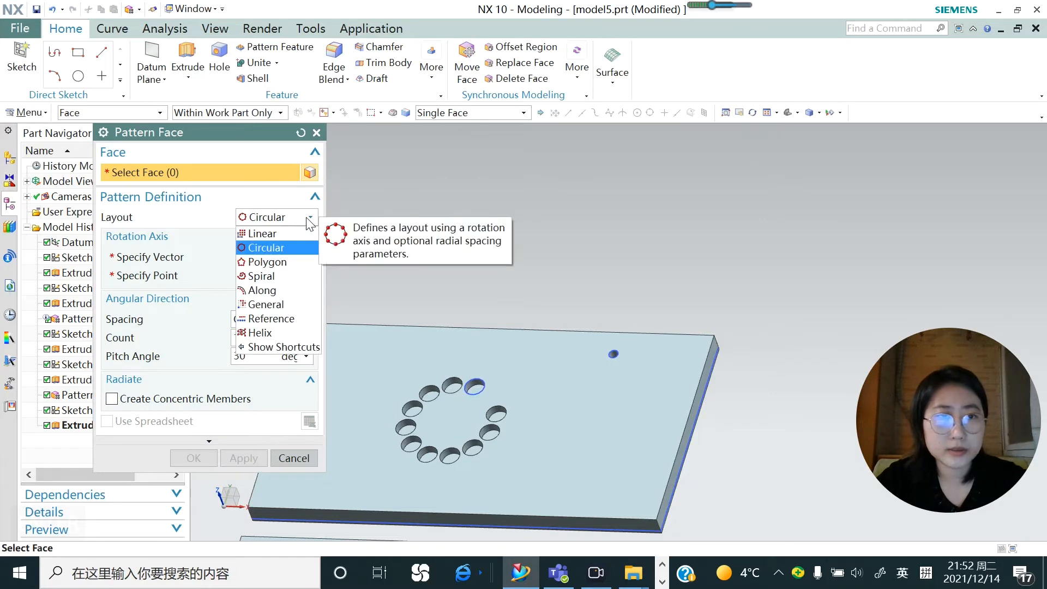
pyautogui.click(292, 262)
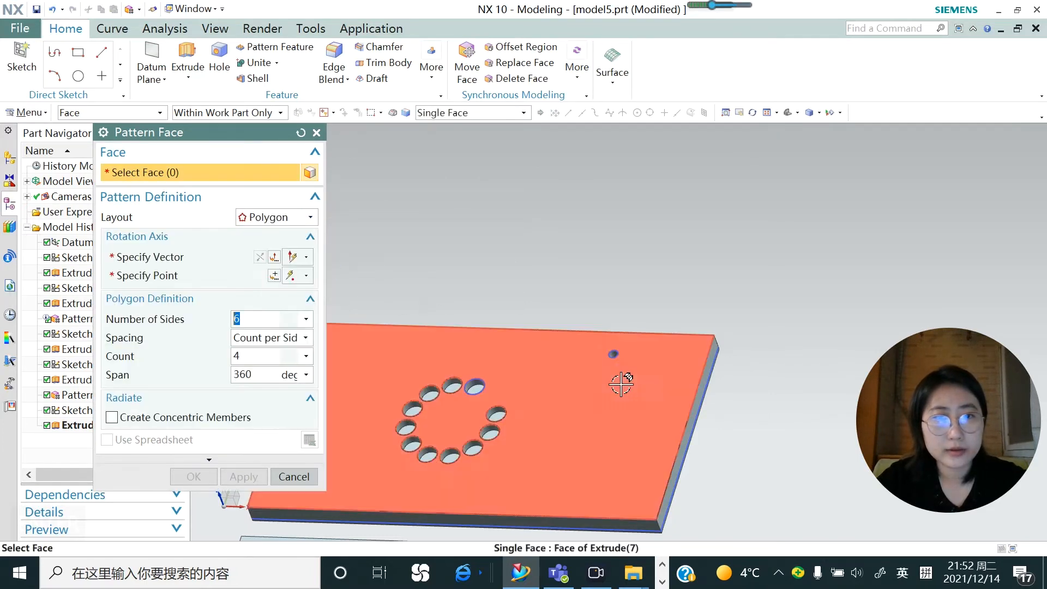
pyautogui.scroll(3, 621, 384)
pyautogui.moveTo(605, 345); pyautogui.dragTo(613, 371, button='middle')
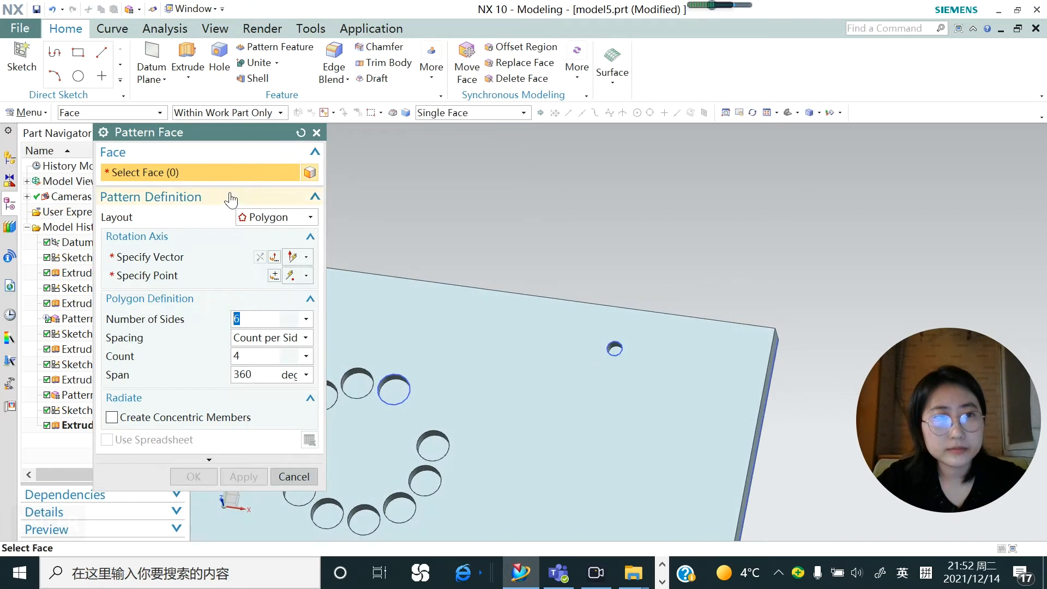
pyautogui.scroll(5, 621, 349)
pyautogui.click(612, 272)
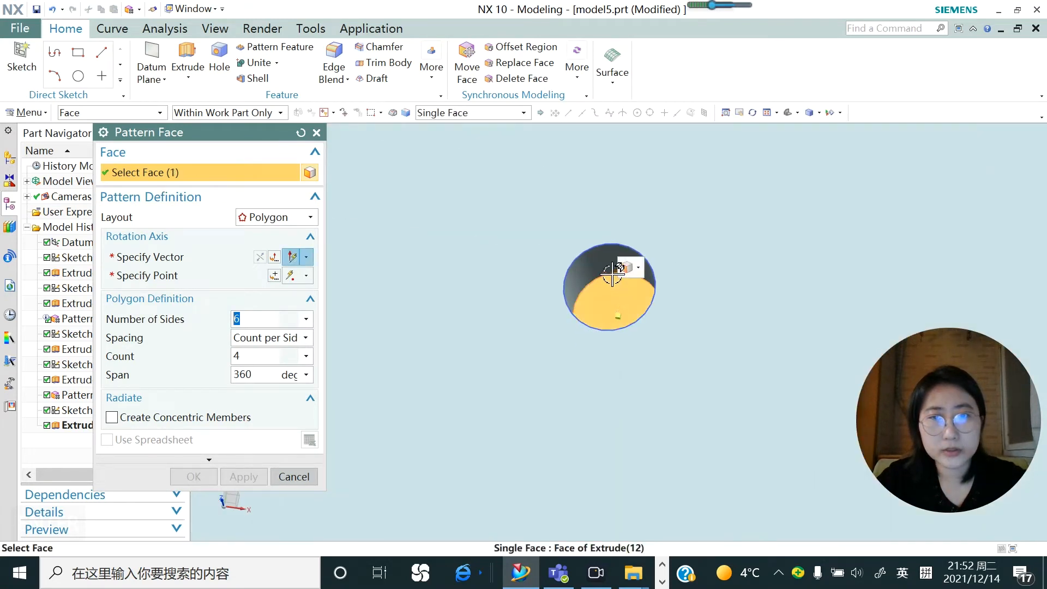
pyautogui.click(572, 276)
pyautogui.scroll(-6, 570, 265)
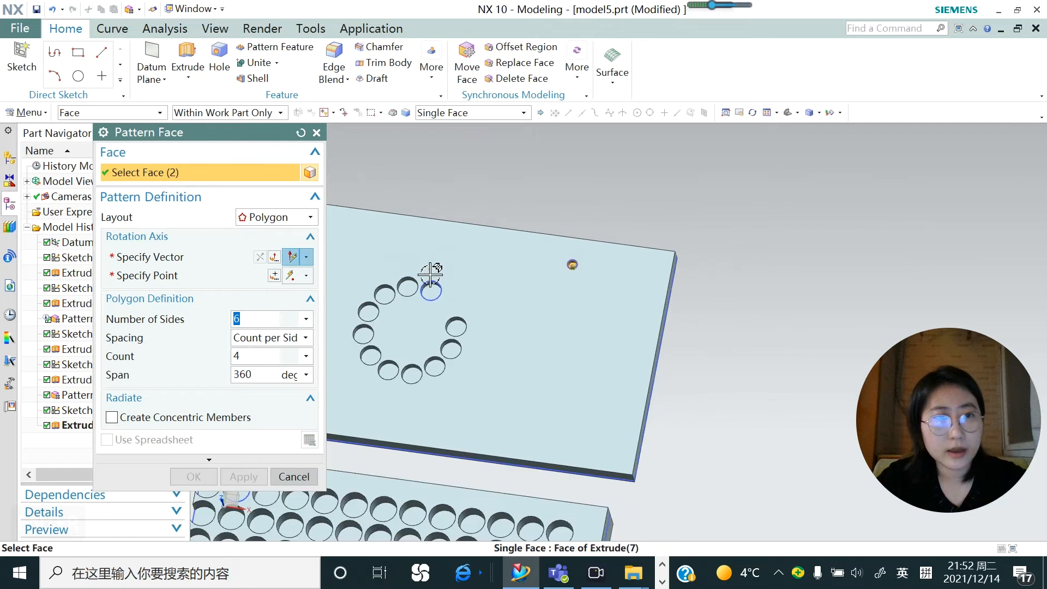
# Define the rotation axis normal to the second plate's top face through a point just below the small hole, and set 5 polygon sides.
pyautogui.click(197, 257)
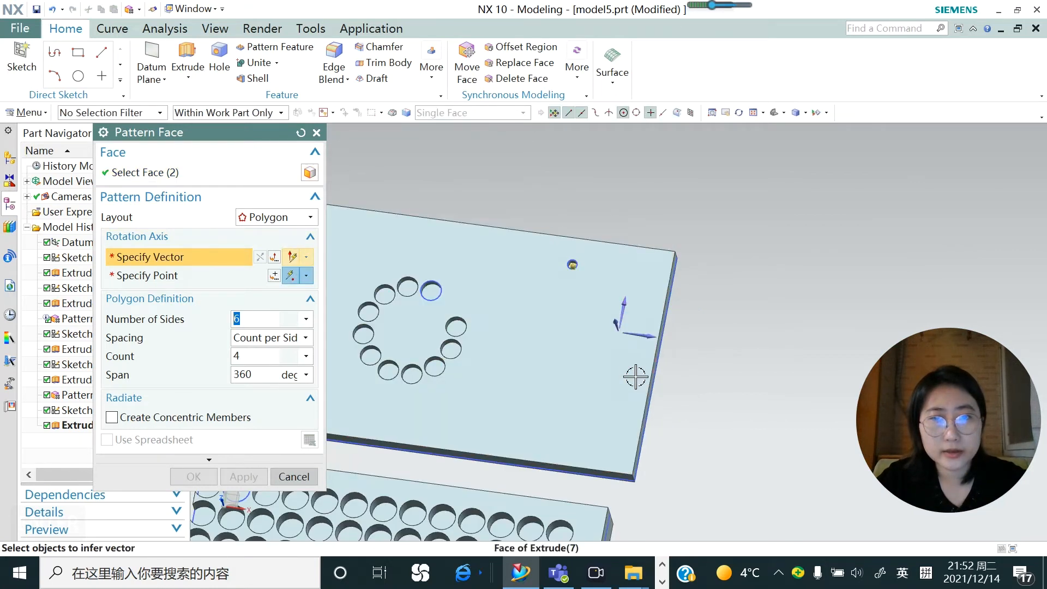
pyautogui.moveTo(633, 374); pyautogui.dragTo(627, 303, button='middle')
pyautogui.click(613, 299)
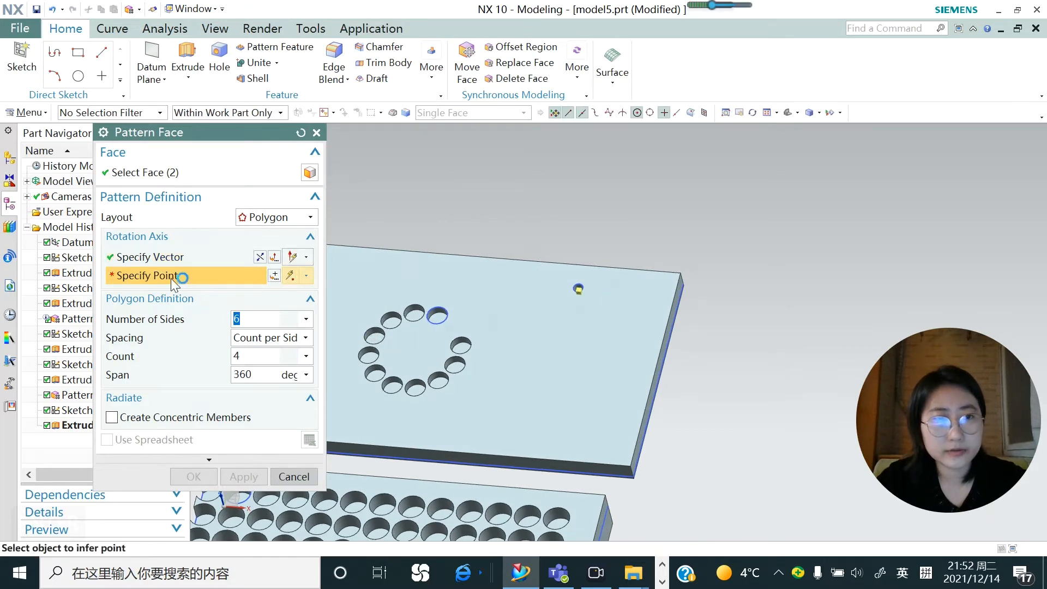
pyautogui.click(561, 347)
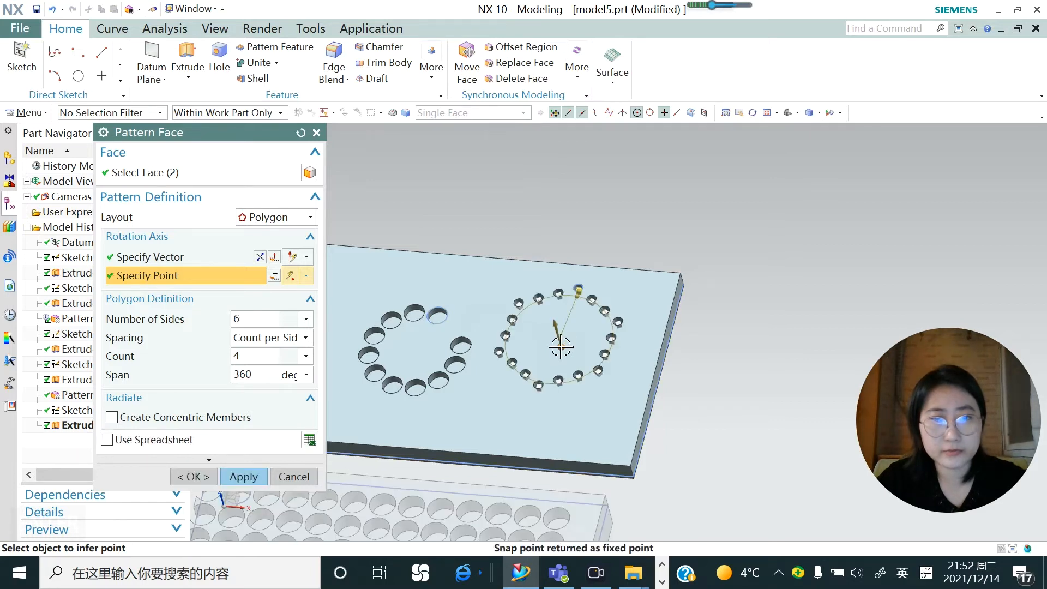
pyautogui.moveTo(561, 348)
pyautogui.mouseDown(button='middle')
pyautogui.moveTo(582, 358)
pyautogui.moveTo(567, 362)
pyautogui.mouseUp(button='middle')
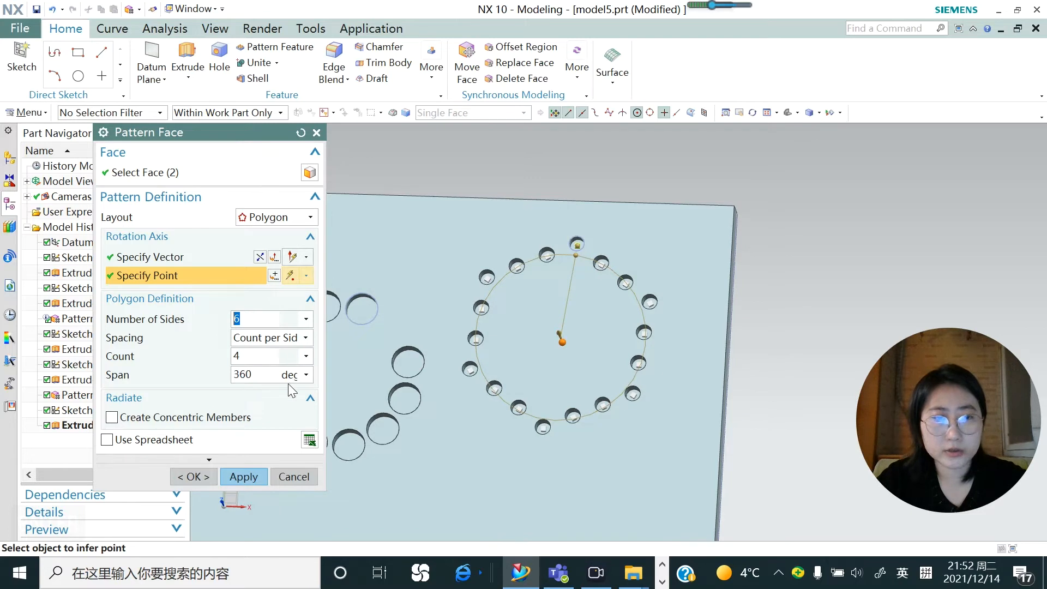
pyautogui.write('5')
pyautogui.press('Return')
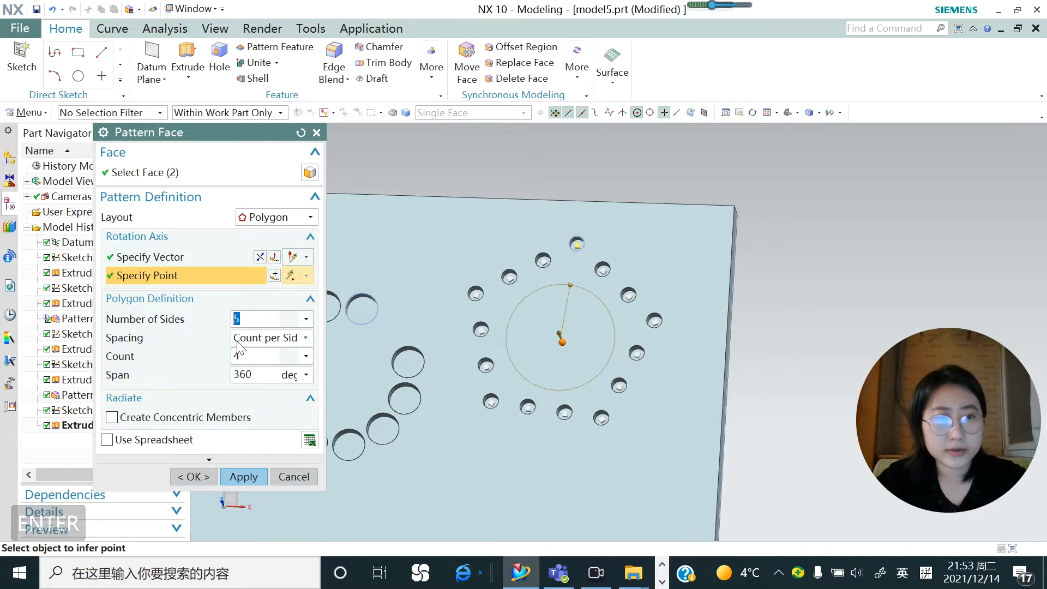
# Compare the polygon spacing options by switching between Pitch along Side and Count per Side, ending on Count per Side.
pyautogui.click(306, 339)
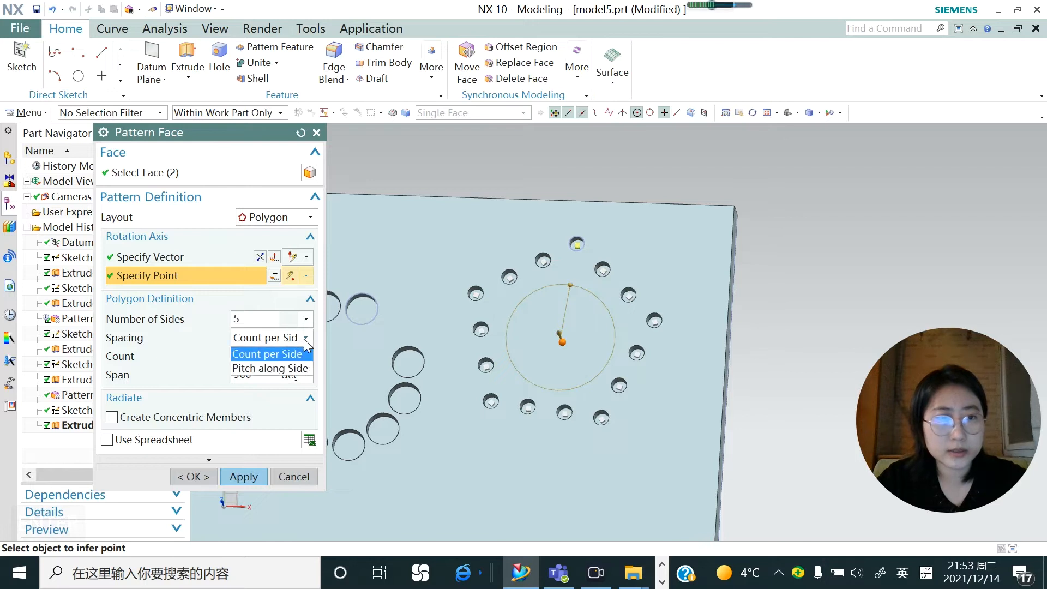
pyautogui.press('Down')
pyautogui.press('Return')
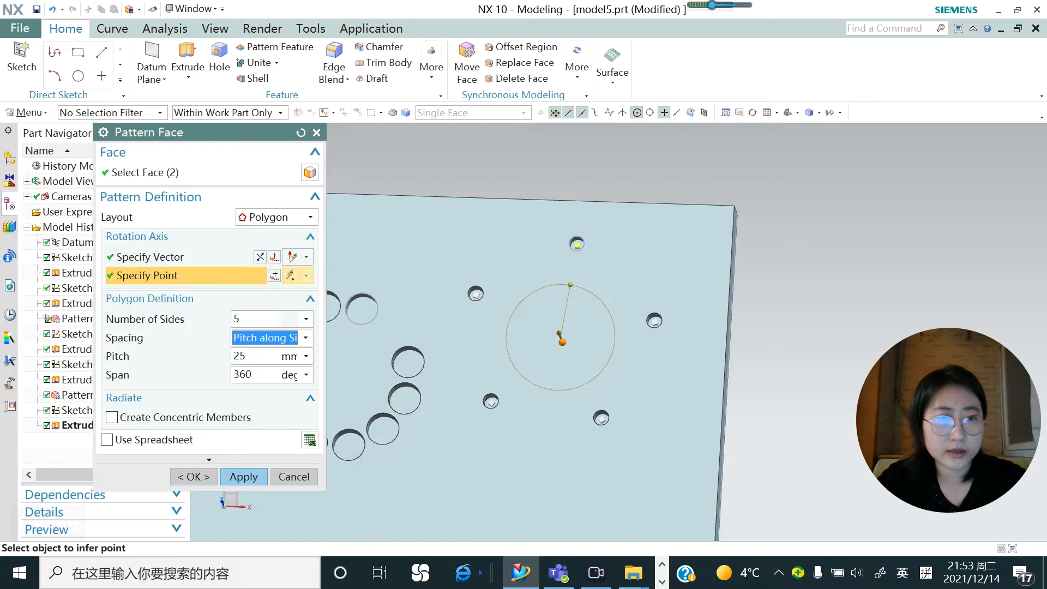
pyautogui.click(305, 342)
pyautogui.press('Up')
pyautogui.press('Return')
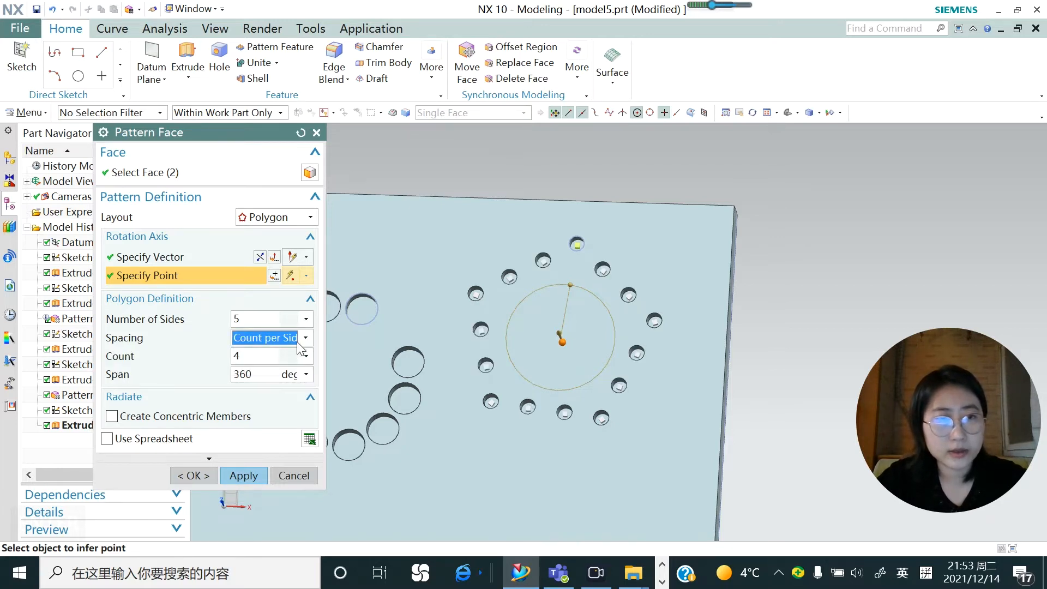
pyautogui.click(305, 341)
pyautogui.click(279, 370)
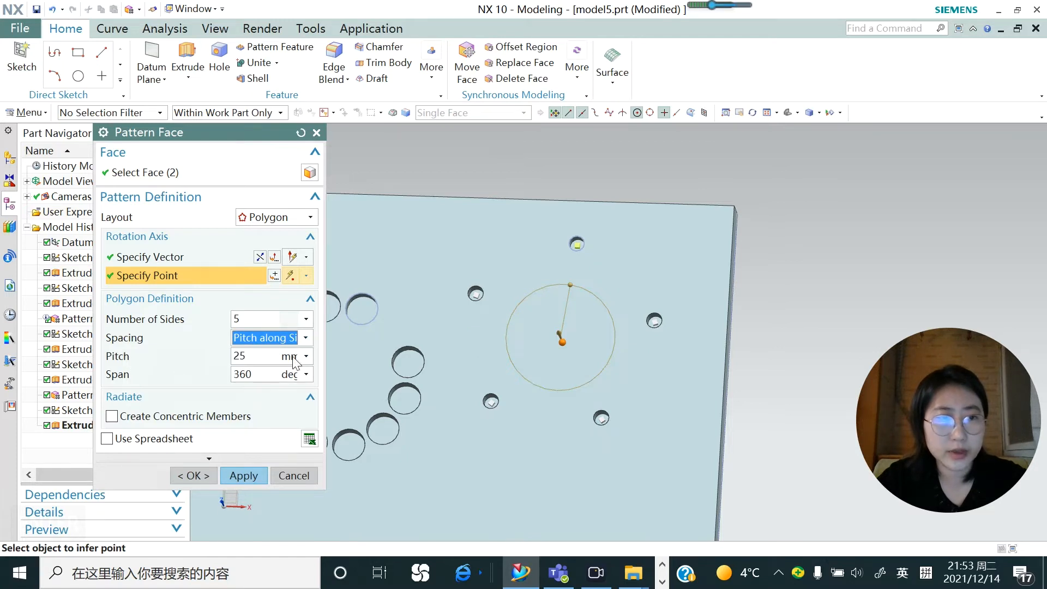
pyautogui.click(309, 339)
pyautogui.click(273, 355)
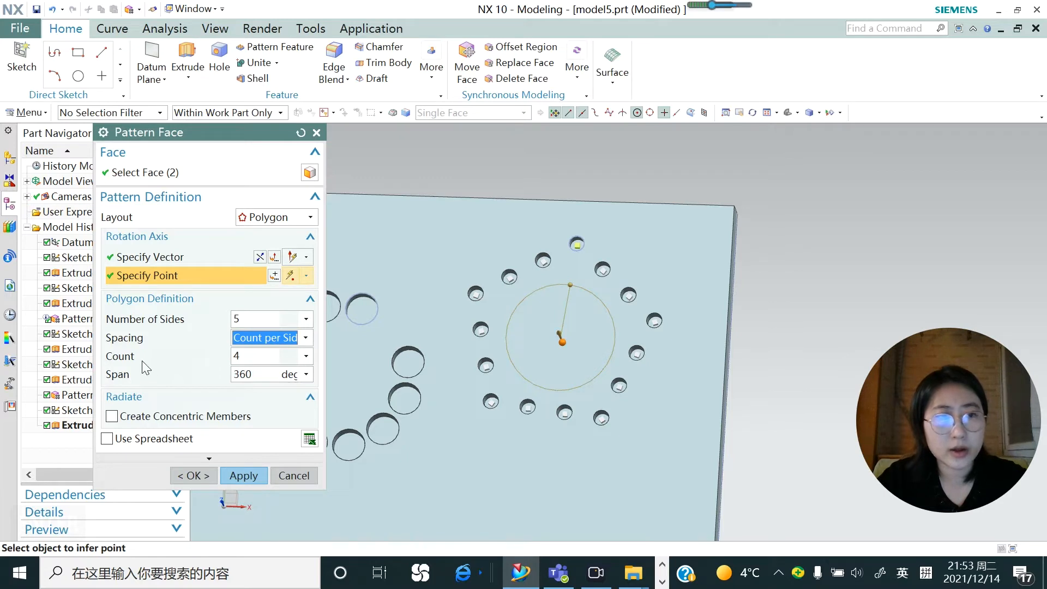
# Set the polygon pattern's count per side to 5 and its span to 300 degrees.
pyautogui.click(237, 356)
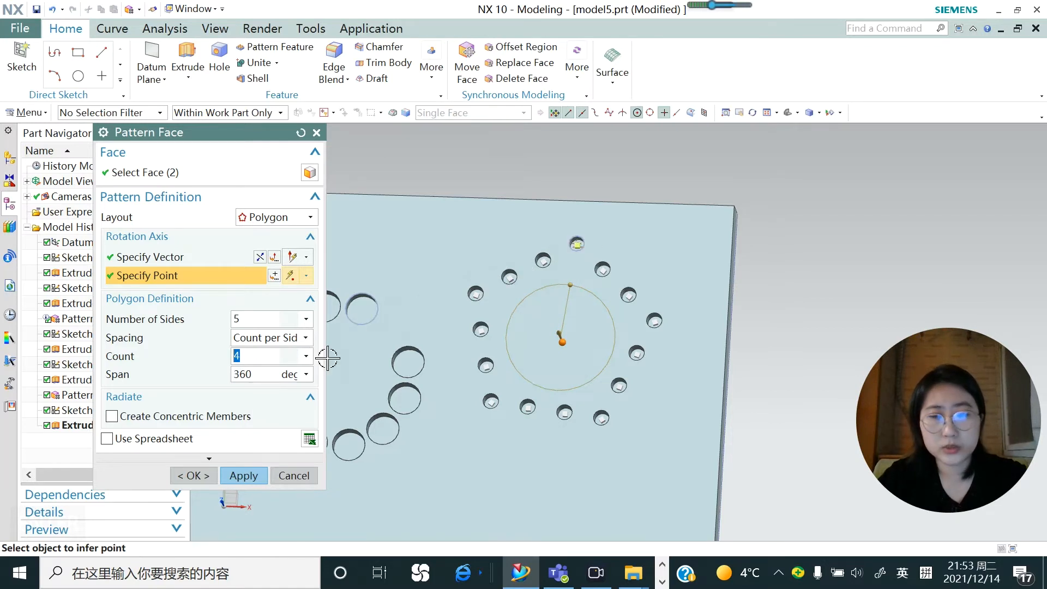
pyautogui.write('5')
pyautogui.press('Return')
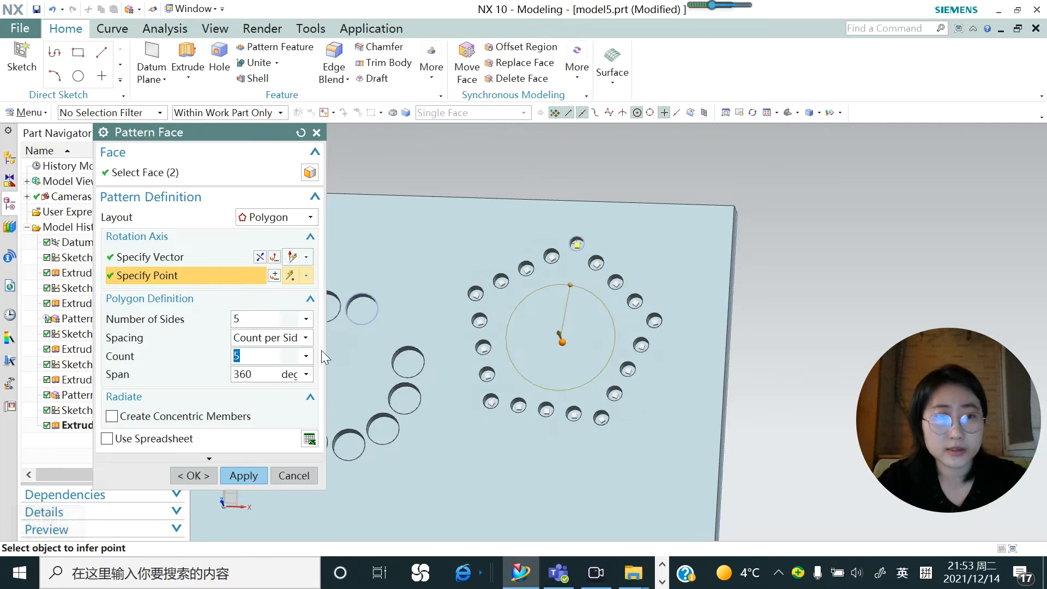
pyautogui.moveTo(255, 375); pyautogui.dragTo(239, 375)
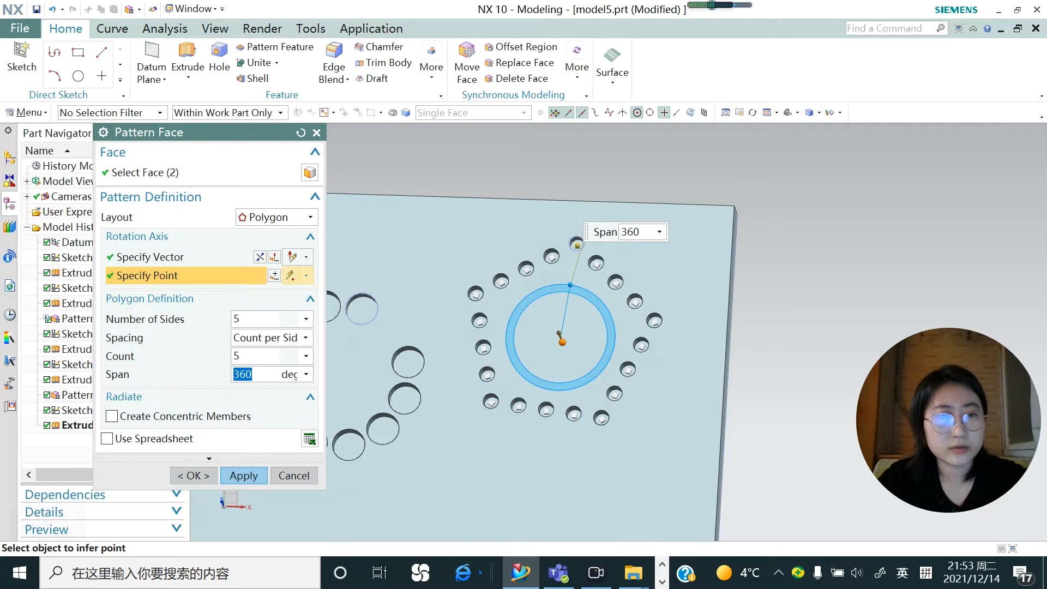
pyautogui.write('300')
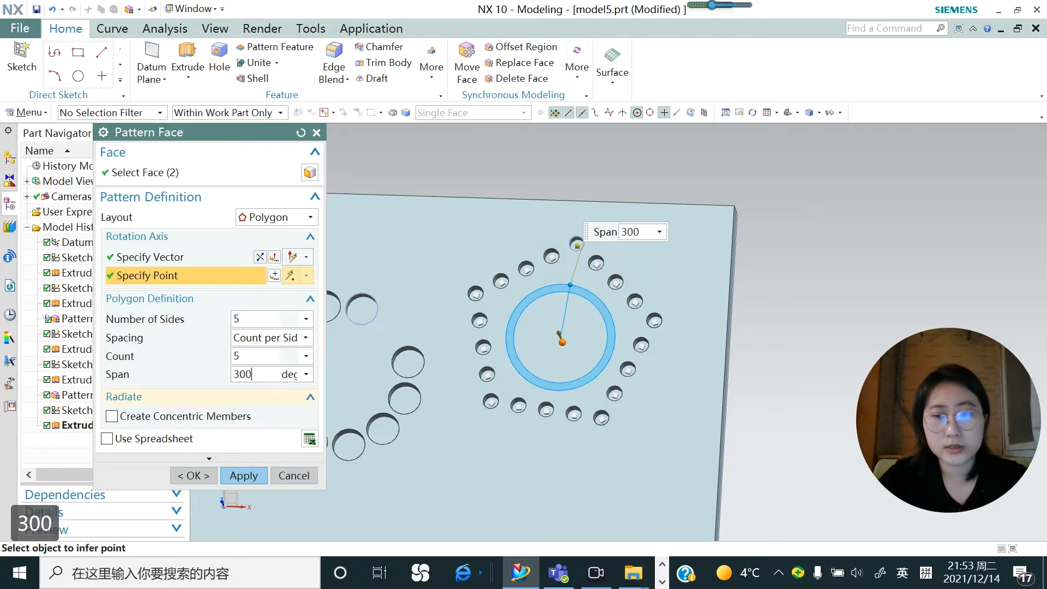
pyautogui.press('Return')
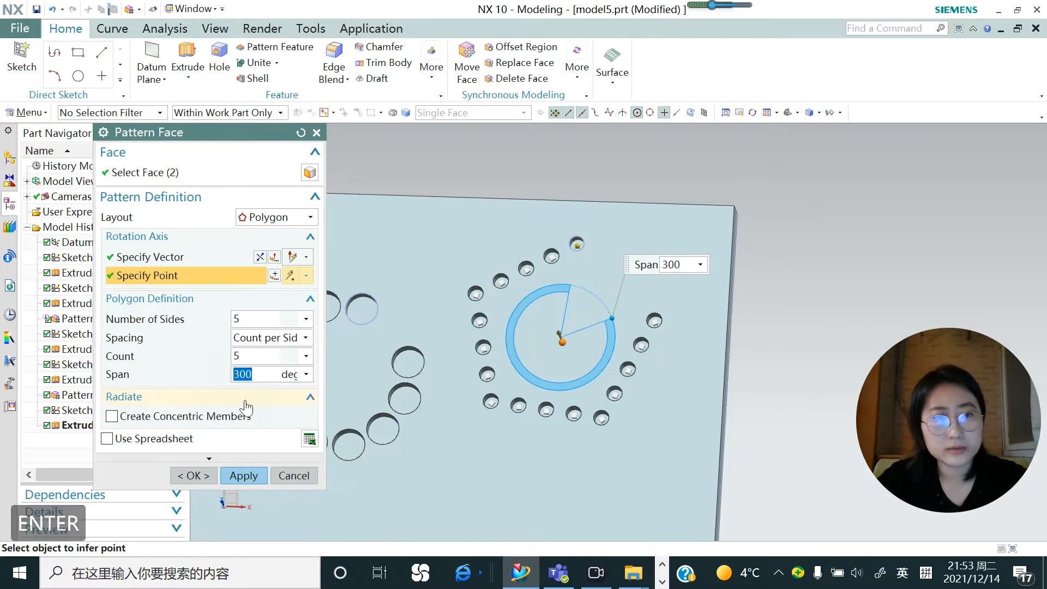
# Change the polygon spacing to Pitch along Side with a 10 mm pitch.
pyautogui.click(306, 338)
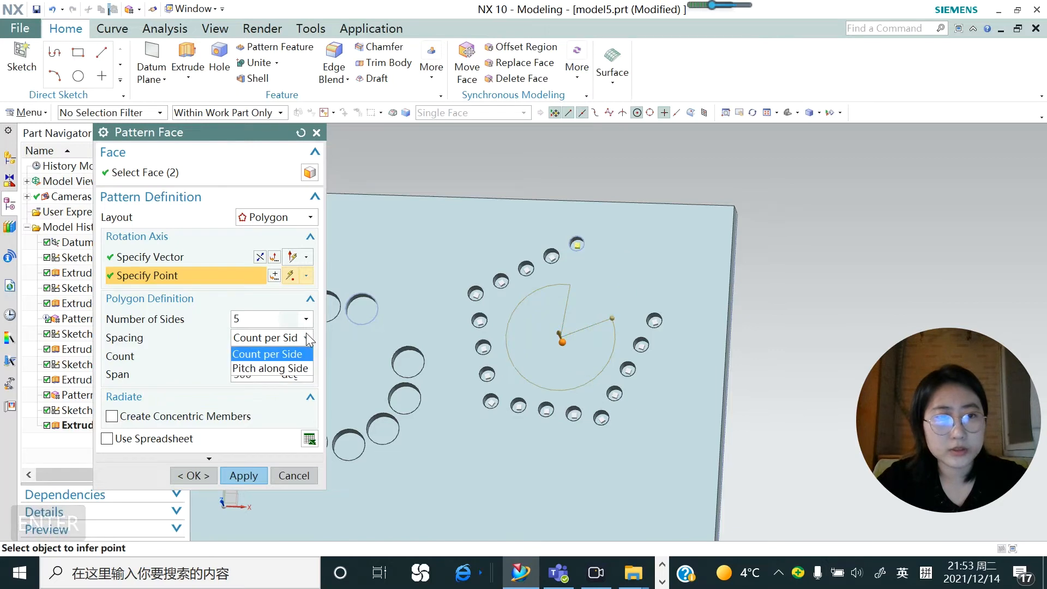
pyautogui.click(278, 368)
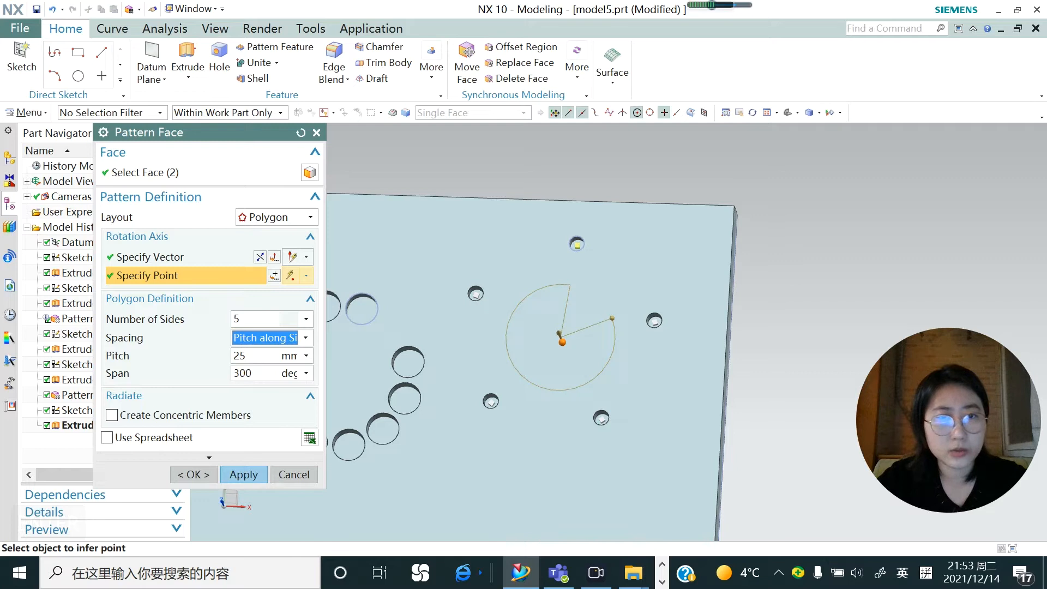
pyautogui.doubleClick(239, 355)
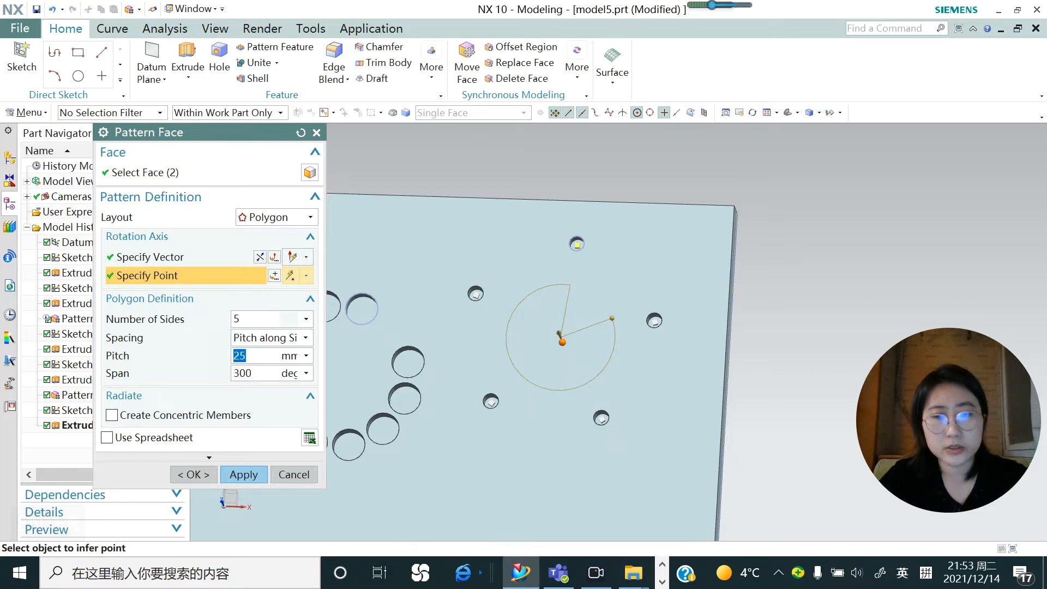
pyautogui.write('10')
pyautogui.press('Return')
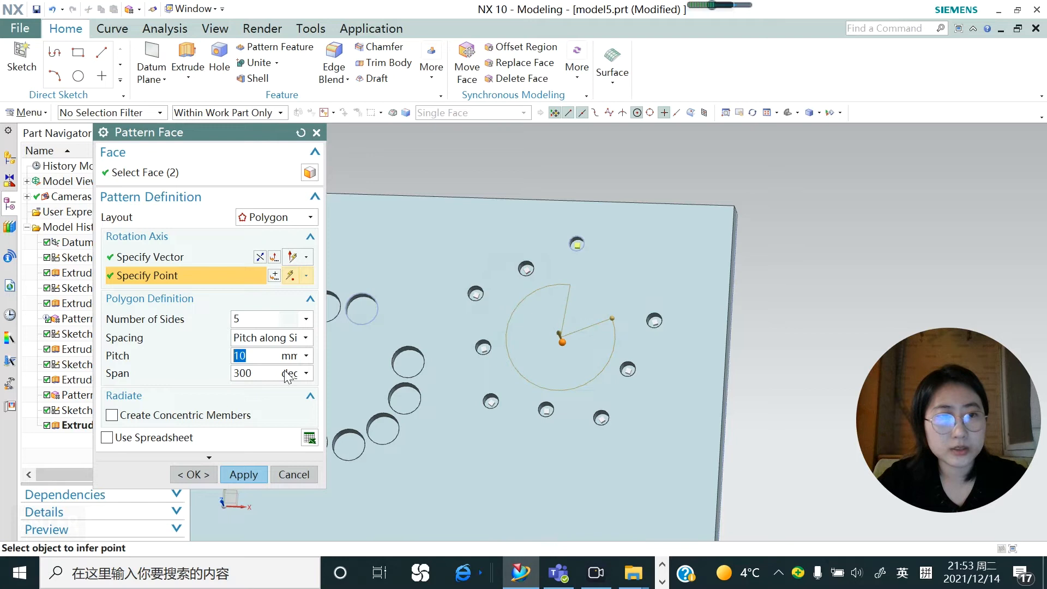
# Set the polygon span to 200 degrees, apply the hole pattern and close Pattern Face.
pyautogui.click(251, 373)
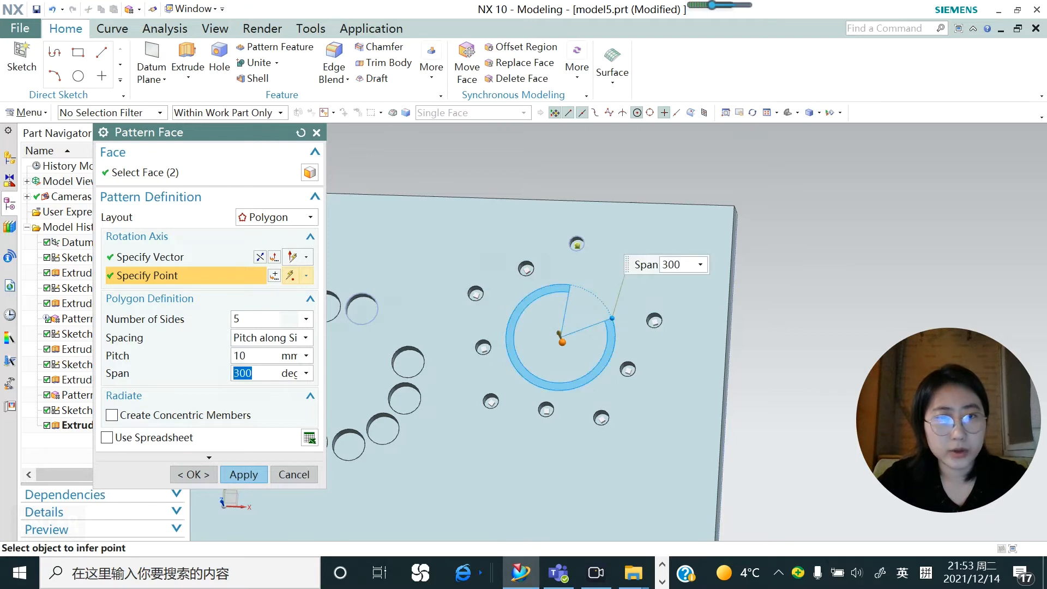
pyautogui.write('200')
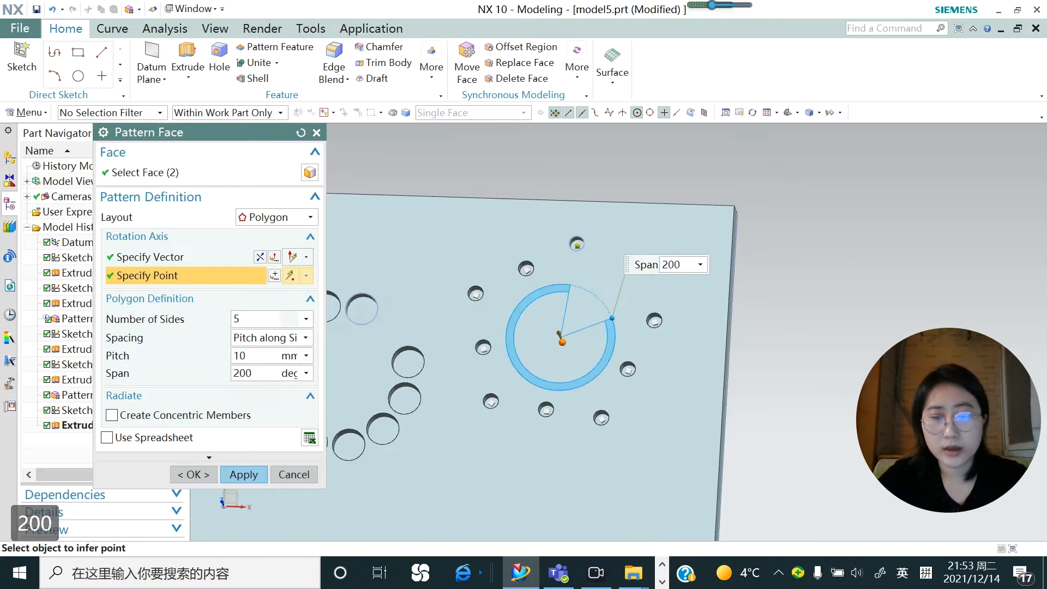
pyautogui.press('Return')
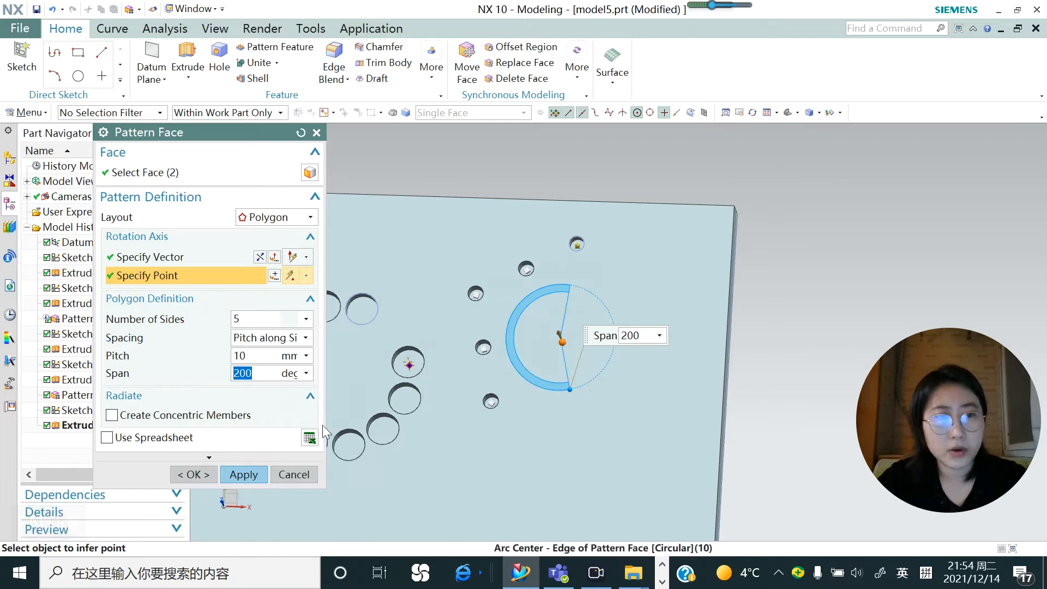
pyautogui.click(243, 473)
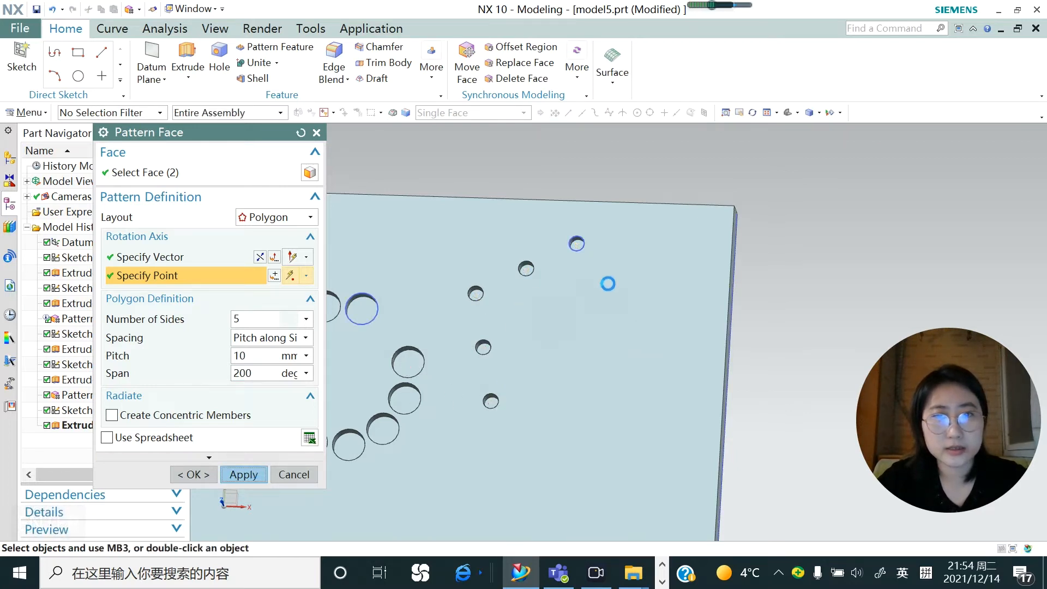
pyautogui.scroll(-4, 608, 283)
pyautogui.scroll(-3, 604, 325)
pyautogui.moveTo(605, 328); pyautogui.dragTo(569, 310, button='middle')
pyautogui.click(332, 135)
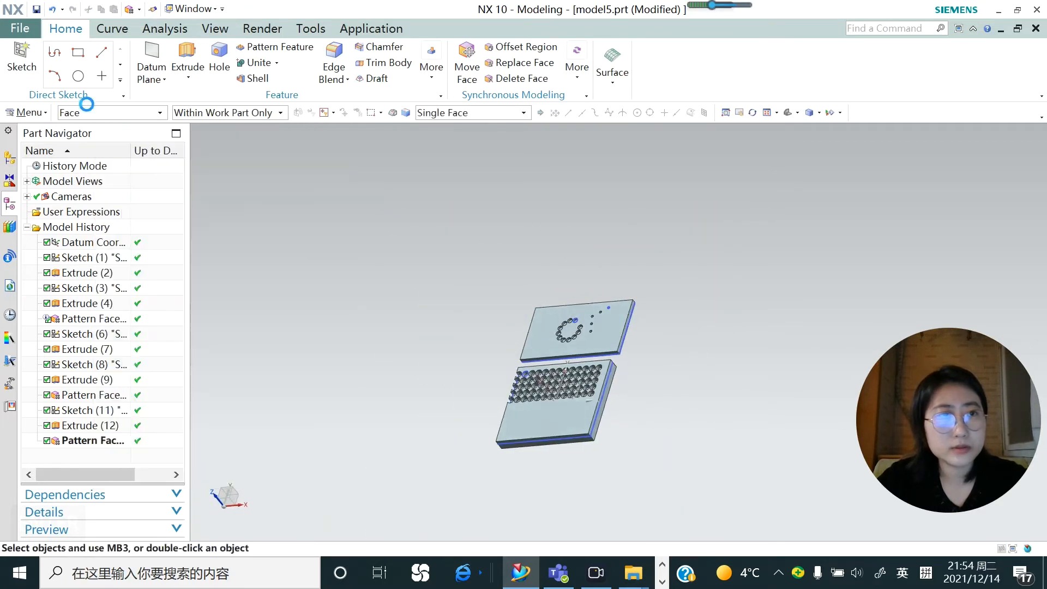
# Create a sketch on the top face of the first plate, the one with the linear hole pattern.
pyautogui.click(22, 60)
pyautogui.scroll(5, 515, 378)
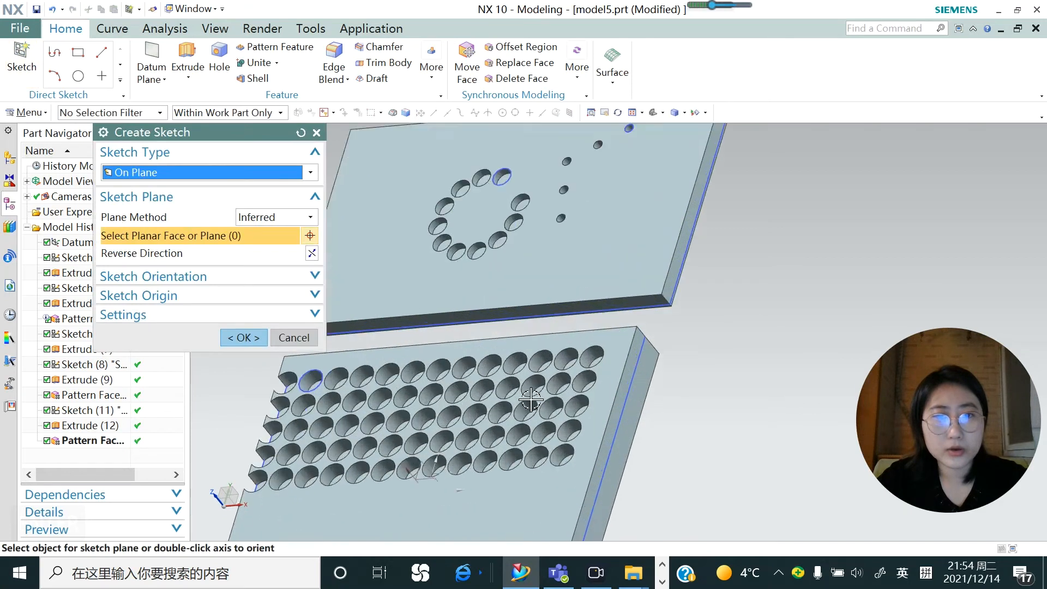
pyautogui.scroll(-4, 515, 378)
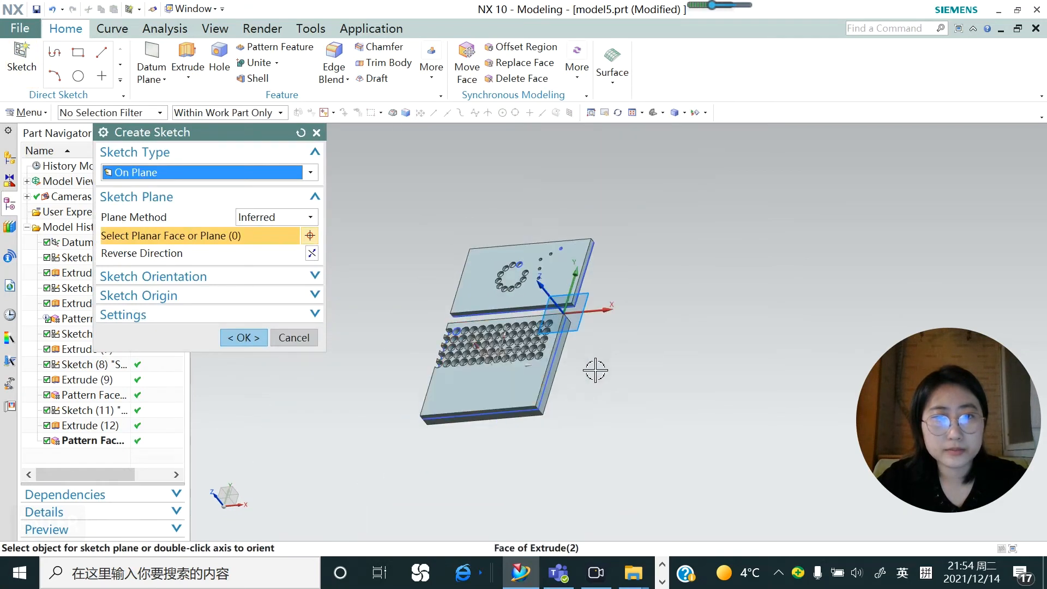
pyautogui.moveTo(623, 345); pyautogui.dragTo(605, 320, button='middle')
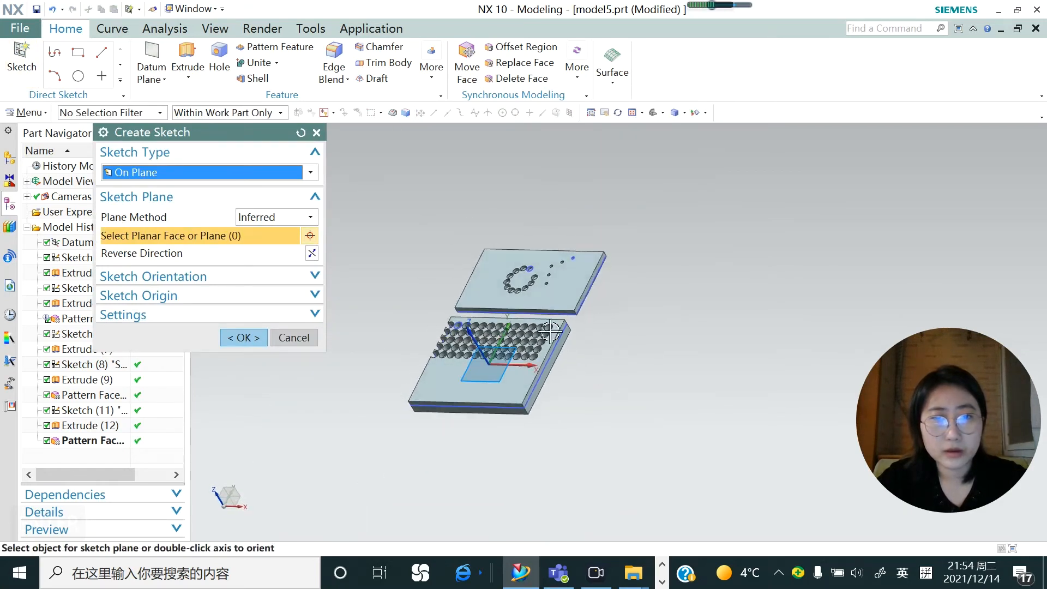
pyautogui.click(488, 367)
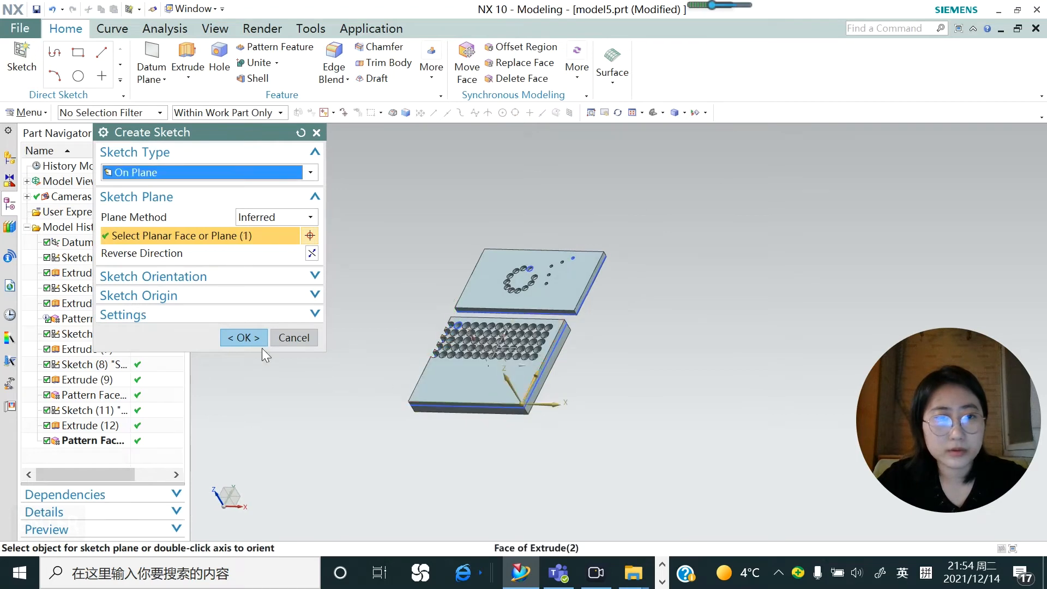
pyautogui.middleClick(475, 353)
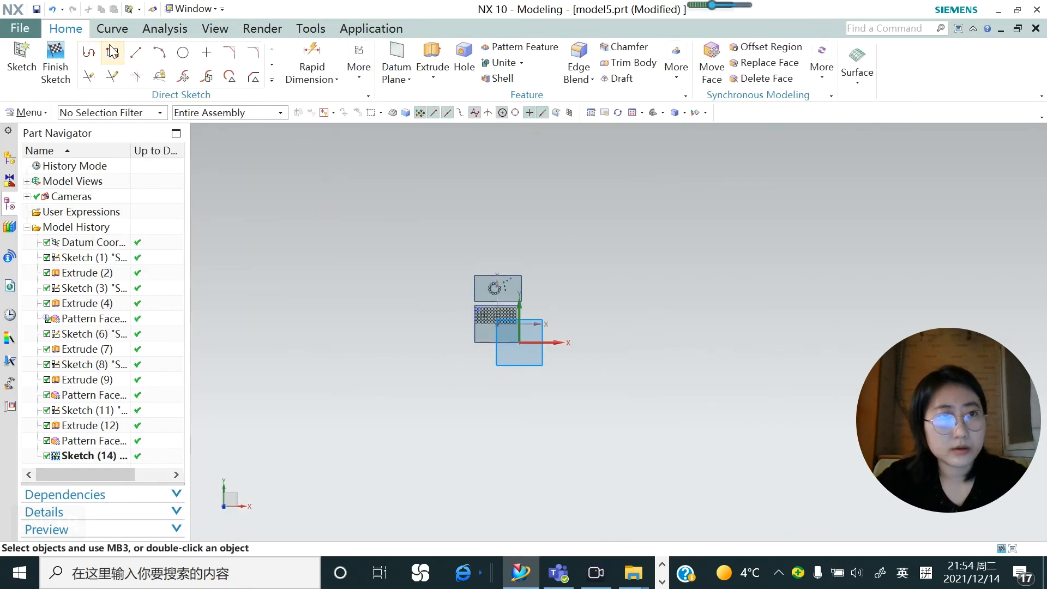
# Sketch a rectangle beyond the second plate, about as wide and tall as that plate.
pyautogui.click(113, 52)
pyautogui.scroll(2, 500, 262)
pyautogui.click(495, 259)
pyautogui.click(605, 192)
# Extrude the rectangle 3 mm with Boolean set to None to make a separate third plate, and close Extrude.
pyautogui.click(435, 76)
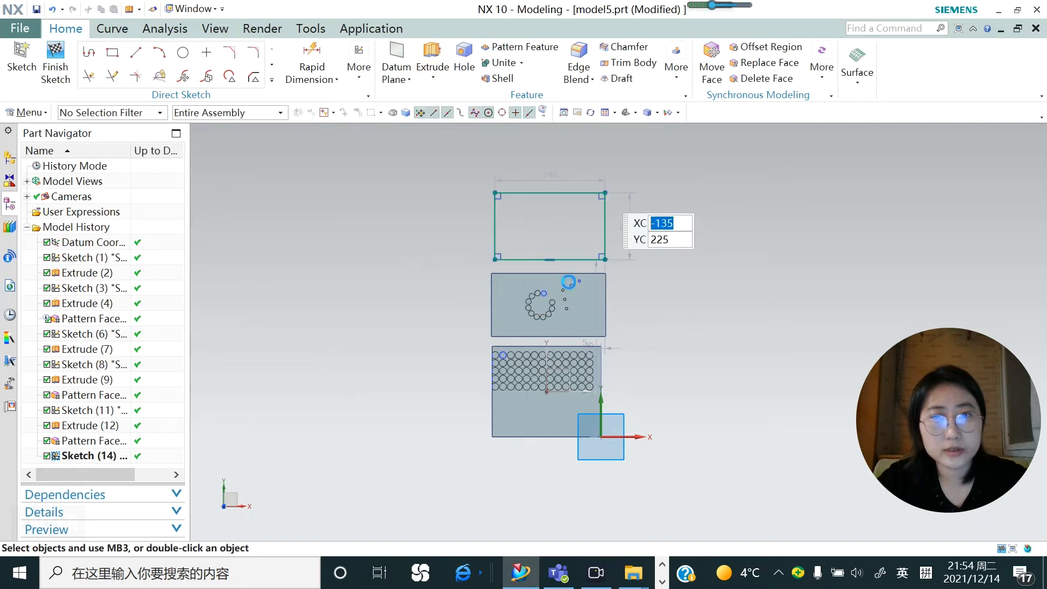
pyautogui.moveTo(523, 240); pyautogui.dragTo(426, 290, button='middle')
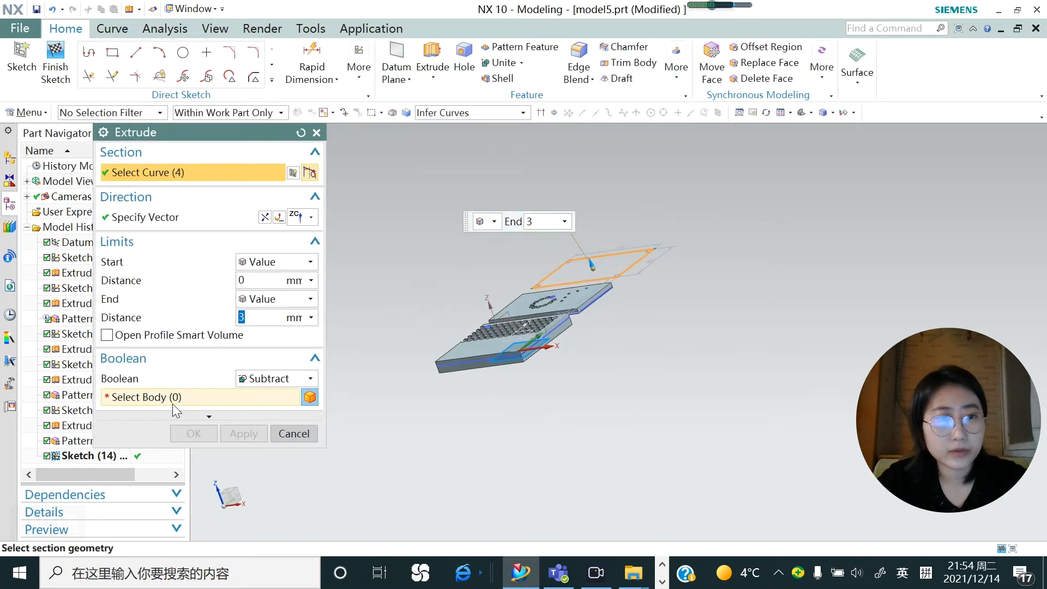
pyautogui.click(299, 380)
pyautogui.click(261, 396)
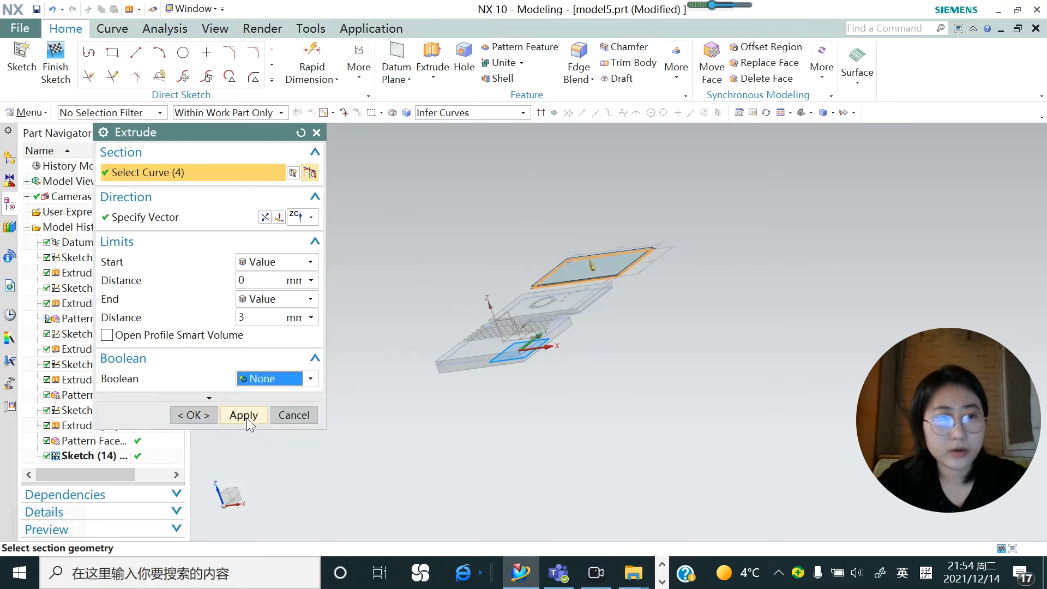
pyautogui.click(244, 417)
pyautogui.scroll(2, 627, 283)
pyautogui.scroll(1, 567, 279)
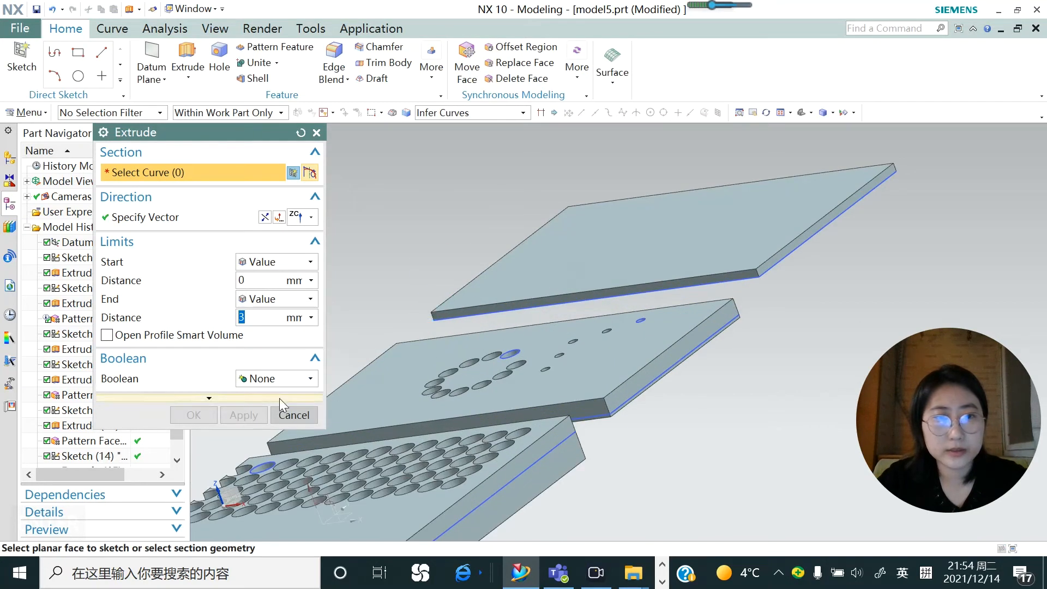
pyautogui.click(303, 415)
# Create a sketch on the third plate's top face and draw a small circle near the plate's upper-left corner.
pyautogui.moveTo(565, 284); pyautogui.dragTo(482, 245, button='middle')
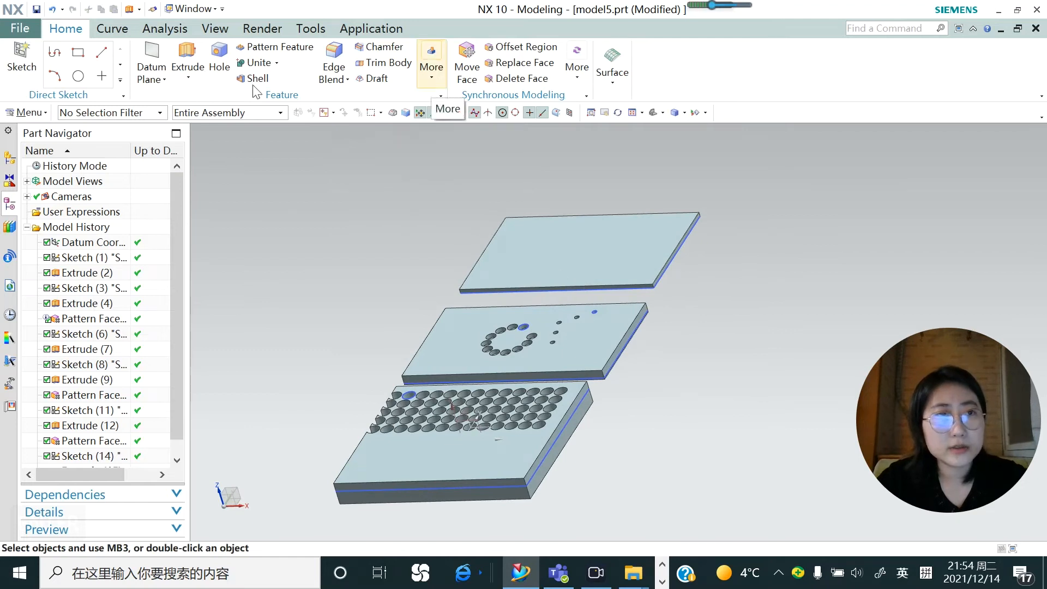
pyautogui.click(21, 60)
pyautogui.click(549, 233)
pyautogui.click(243, 337)
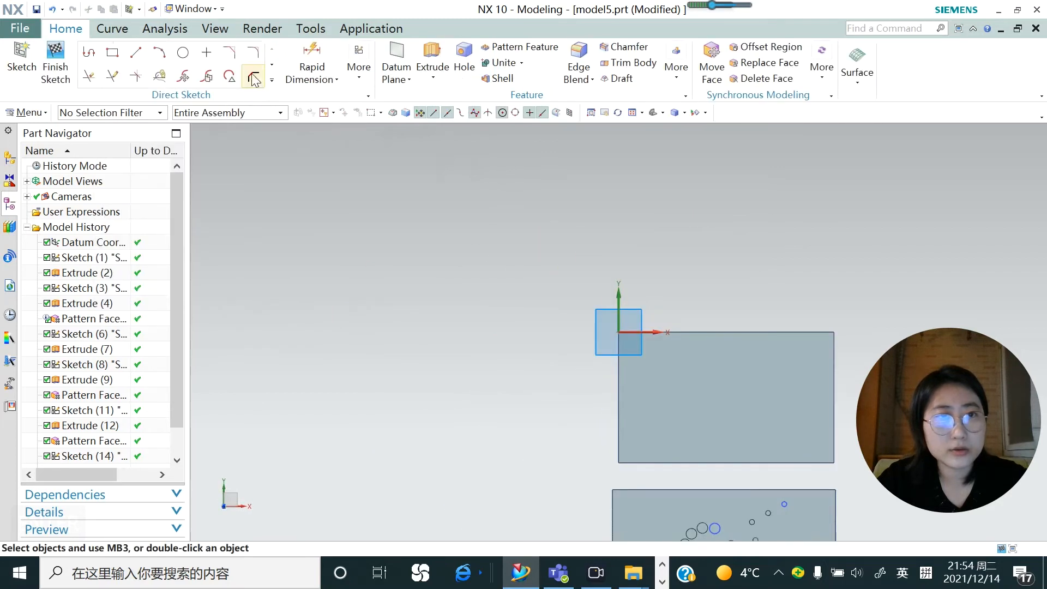
pyautogui.click(183, 53)
pyautogui.click(671, 354)
pyautogui.click(671, 354)
# Extrude the circle 3 mm as a round boss, unite it with the third plate, and close Extrude.
pyautogui.click(433, 78)
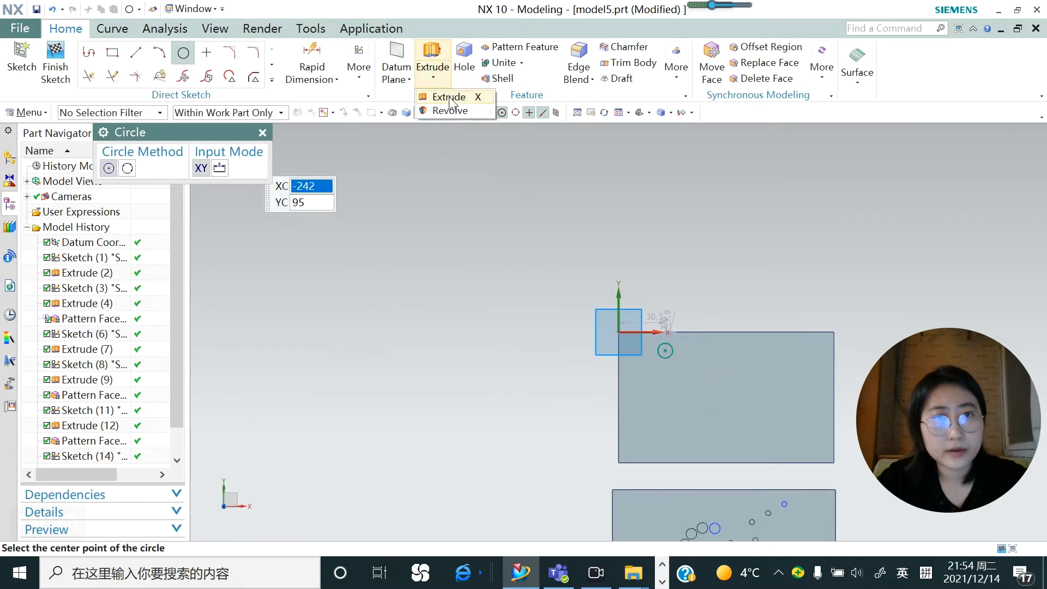
pyautogui.click(449, 97)
pyautogui.moveTo(493, 253)
pyautogui.mouseDown(button='middle')
pyautogui.moveTo(530, 324)
pyautogui.moveTo(506, 281)
pyautogui.mouseUp(button='middle')
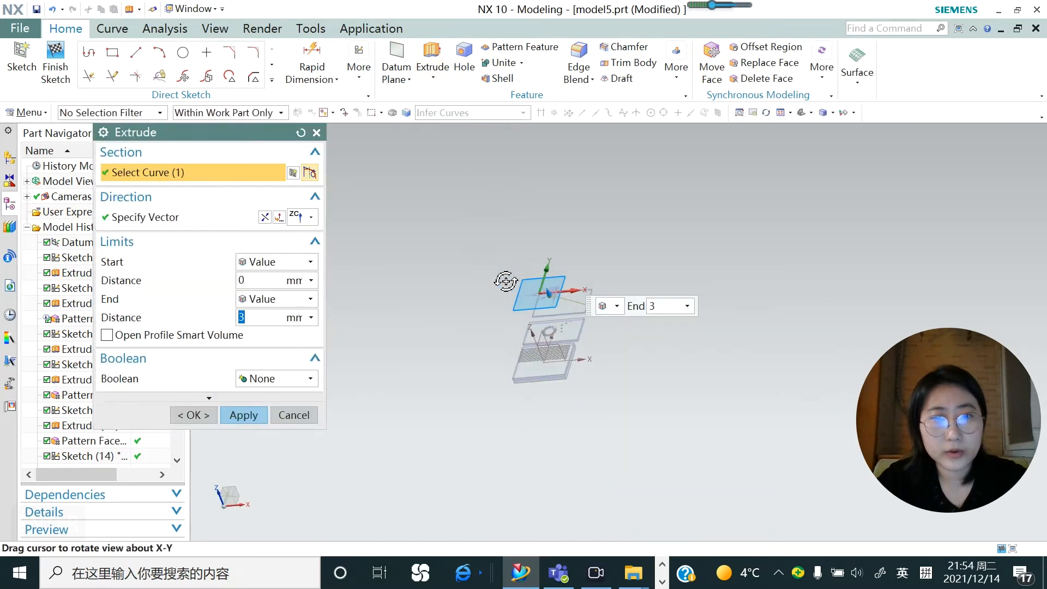
pyautogui.scroll(5, 505, 282)
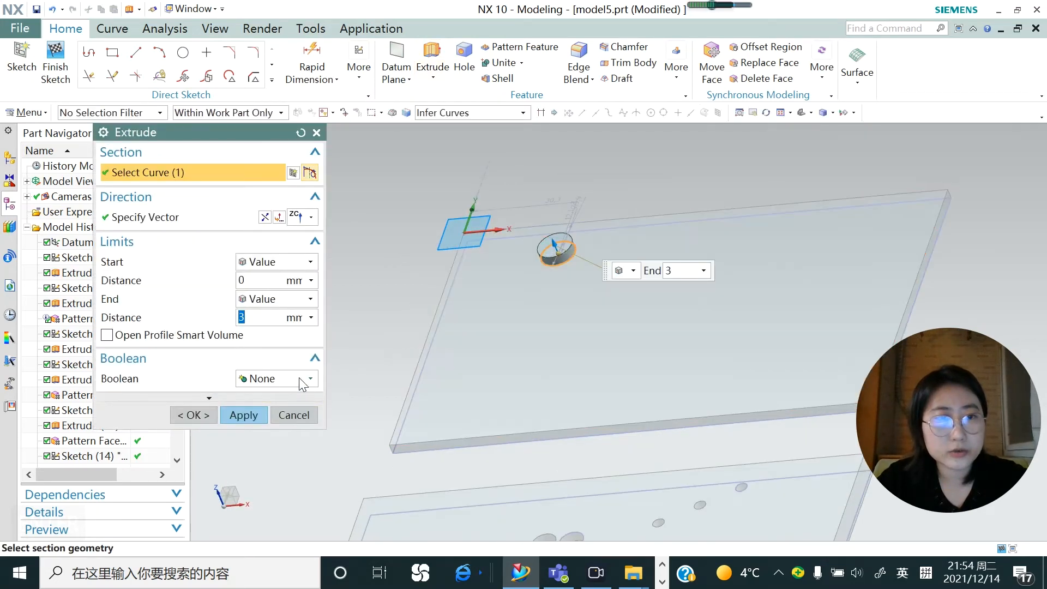
pyautogui.click(299, 378)
pyautogui.click(262, 409)
pyautogui.click(515, 301)
pyautogui.click(249, 434)
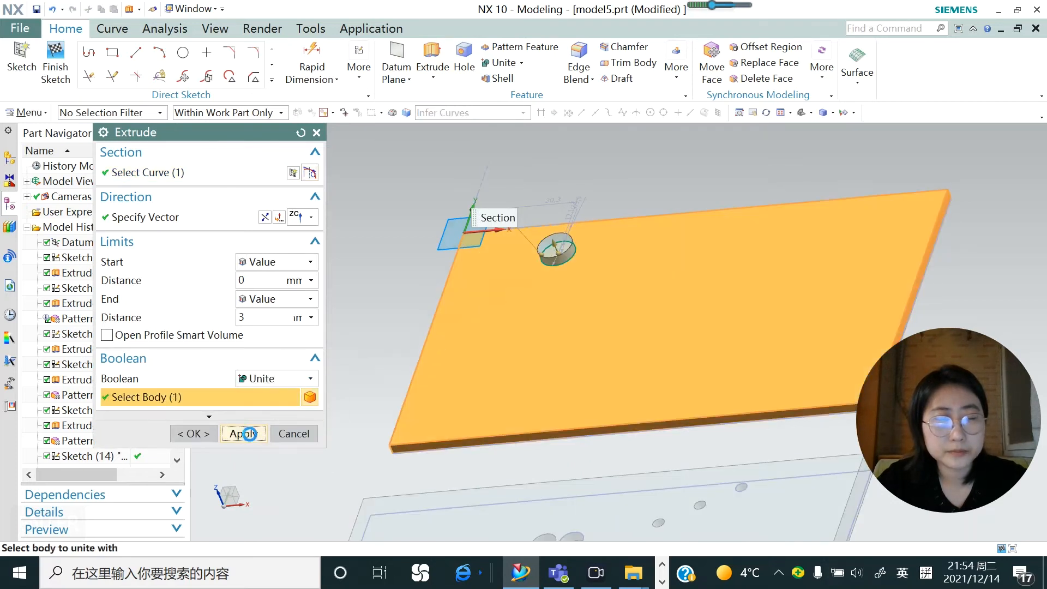
pyautogui.click(311, 433)
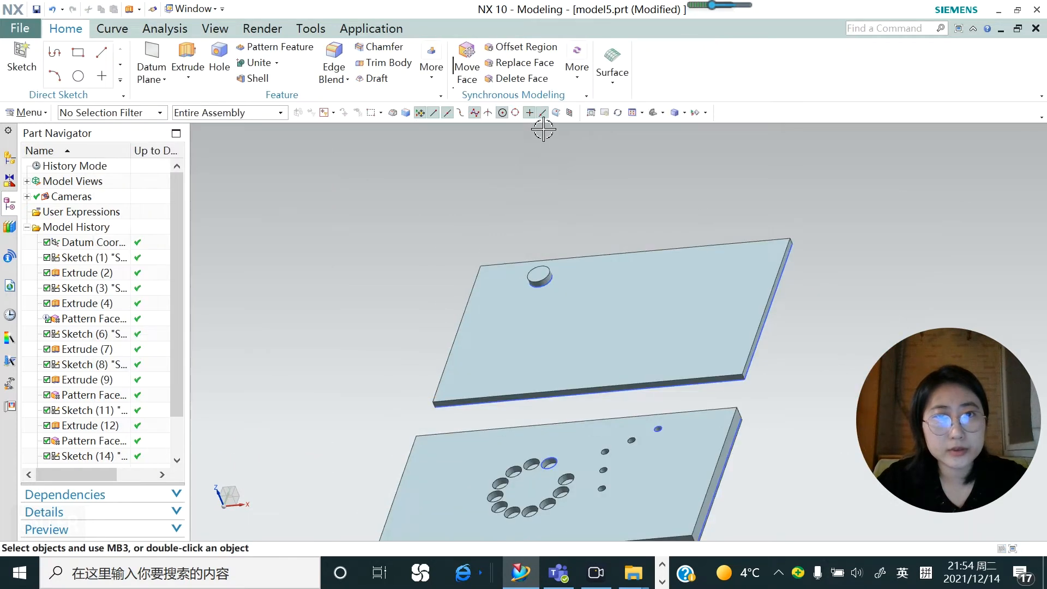
# Start Pattern Face and select the top and side faces of the round boss.
pyautogui.click(441, 82)
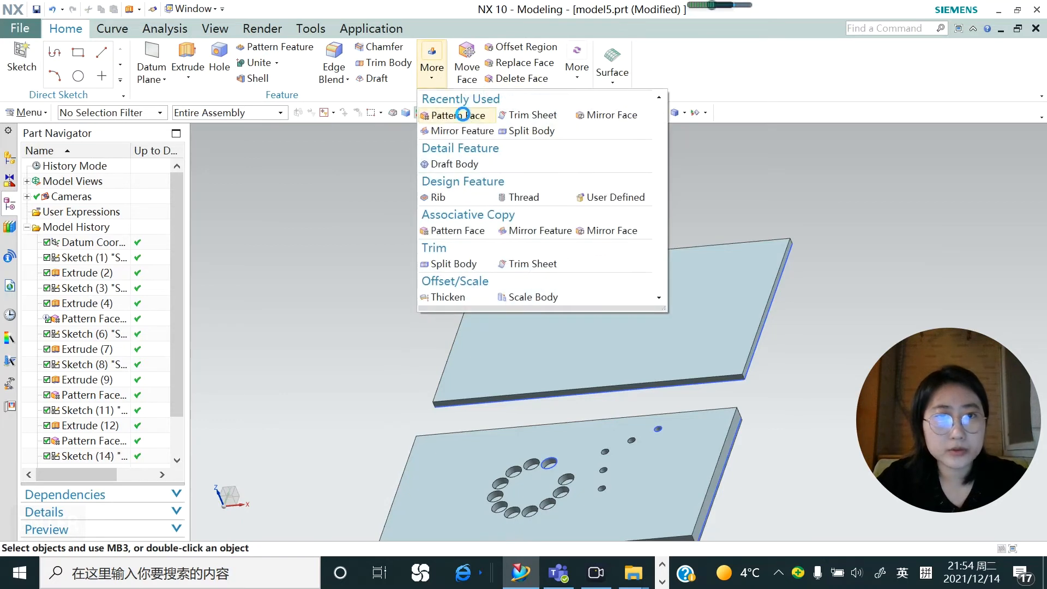
pyautogui.click(458, 113)
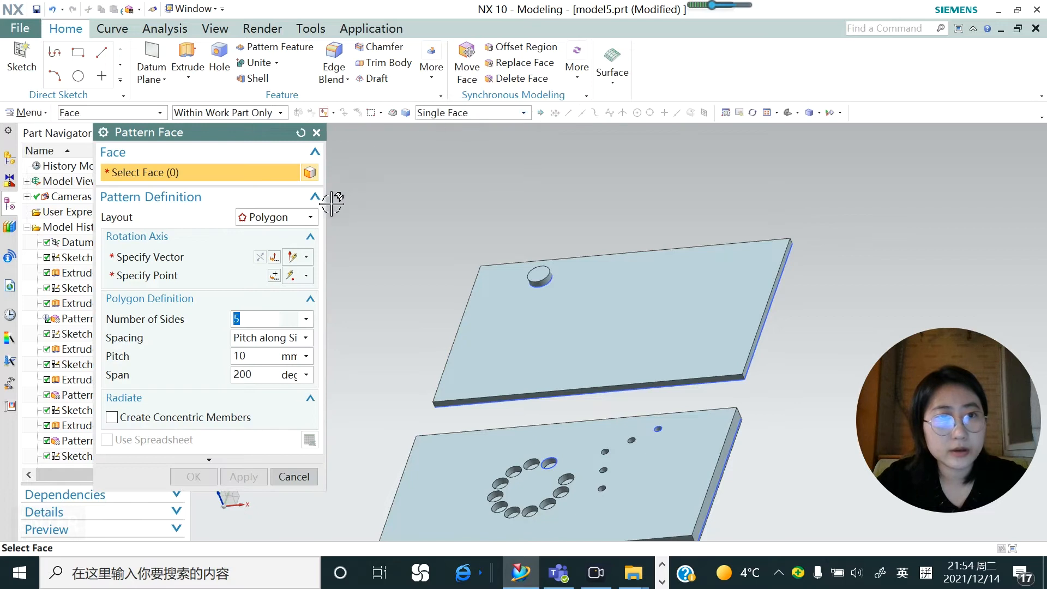
pyautogui.click(311, 221)
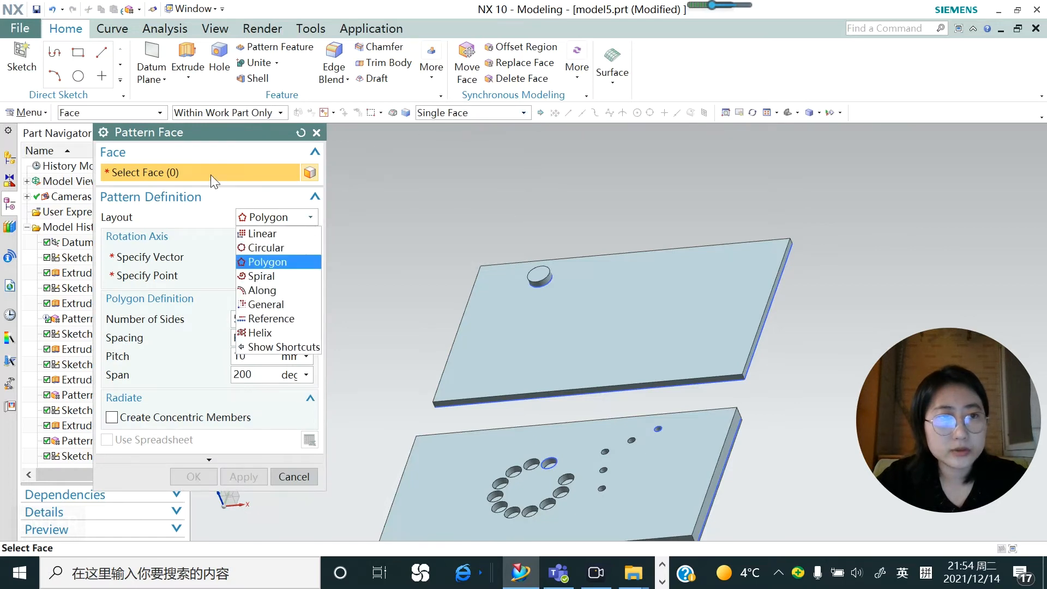
pyautogui.click(334, 173)
pyautogui.scroll(5, 531, 256)
pyautogui.click(537, 286)
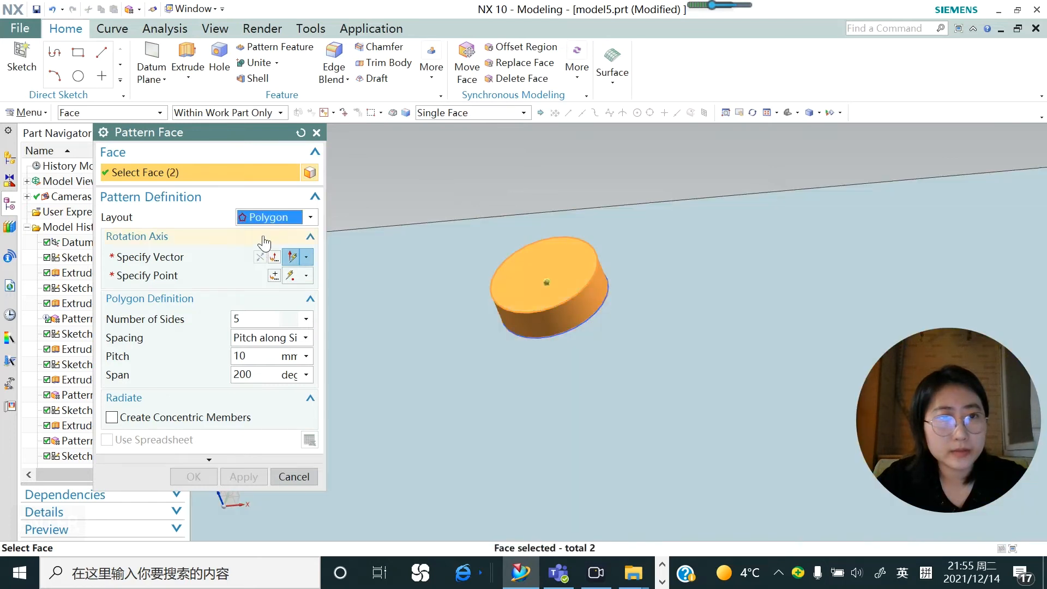
# Change the pattern layout to Spiral and use the third plate's top face to specify the plane normal.
pyautogui.click(310, 218)
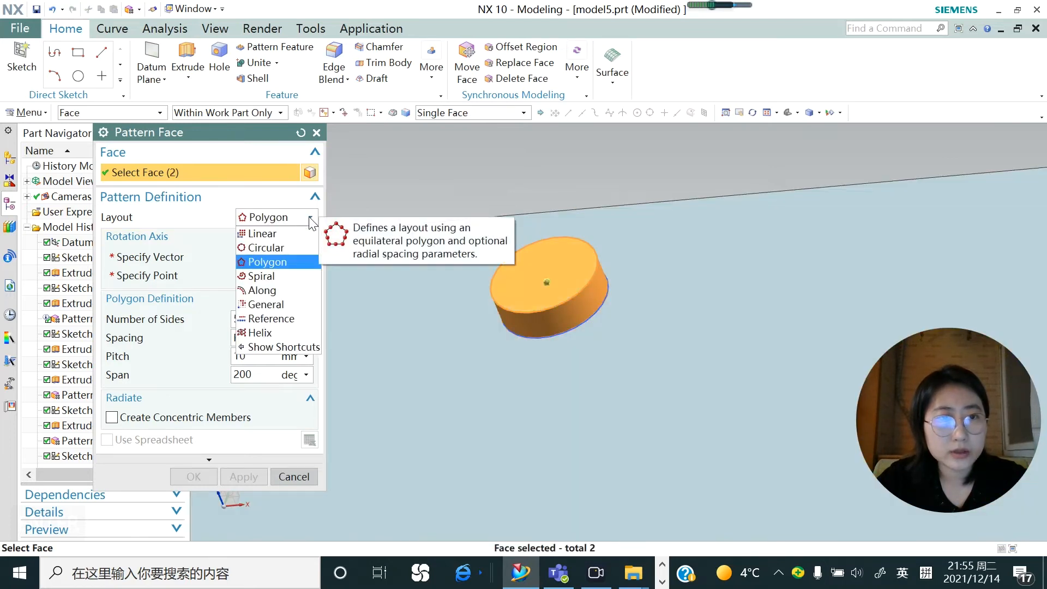
pyautogui.click(259, 276)
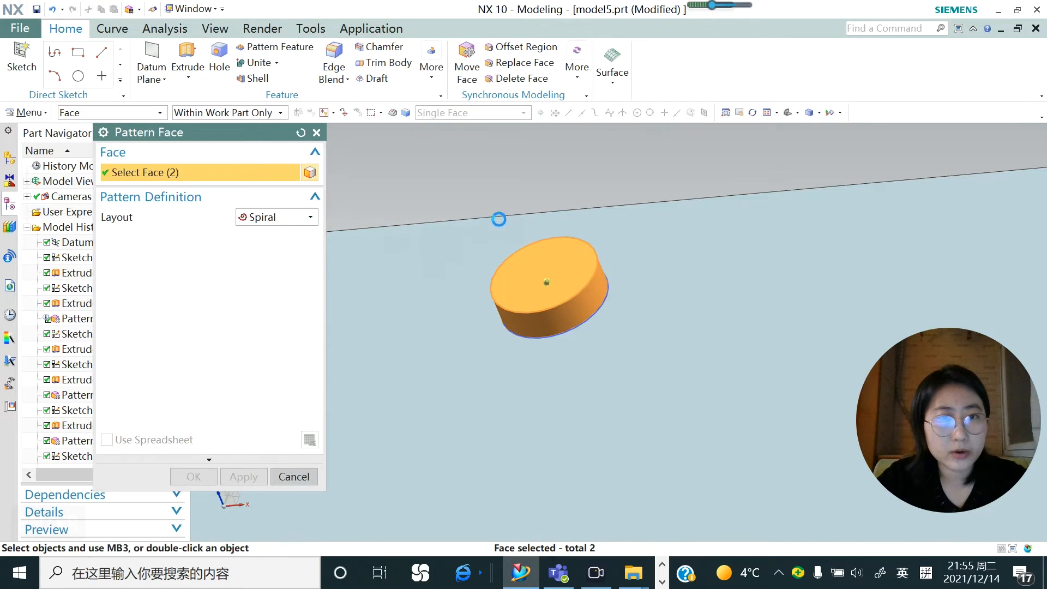
pyautogui.scroll(-2, 499, 218)
pyautogui.scroll(-3, 486, 279)
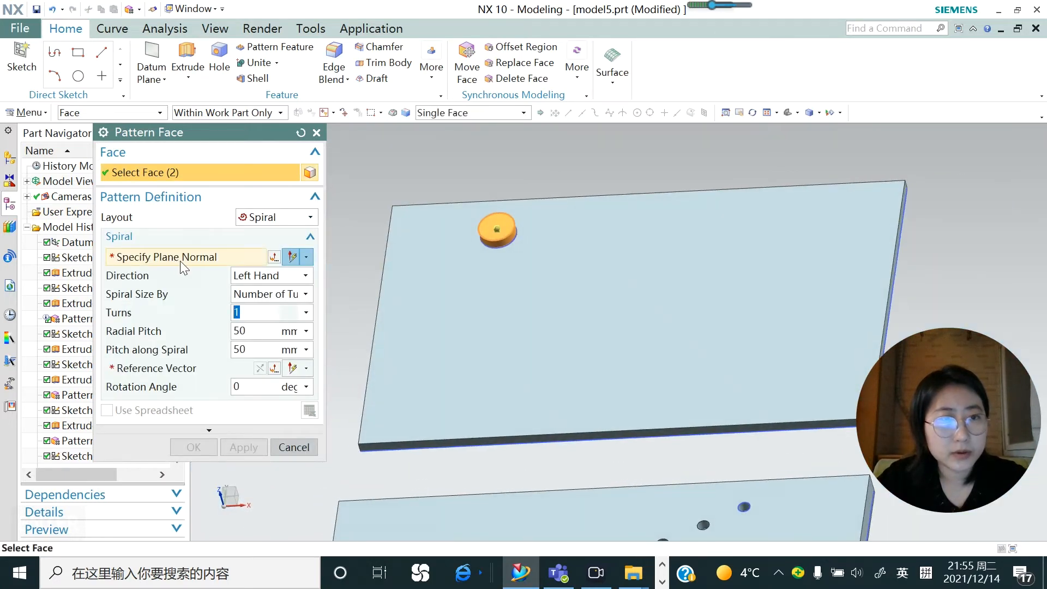
pyautogui.click(449, 315)
pyautogui.moveTo(447, 316)
pyautogui.mouseDown(button='middle')
pyautogui.moveTo(425, 296)
pyautogui.moveTo(456, 306)
pyautogui.mouseUp(button='middle')
pyautogui.keyDown('shift'); pyautogui.click(464, 315); pyautogui.keyUp('shift')
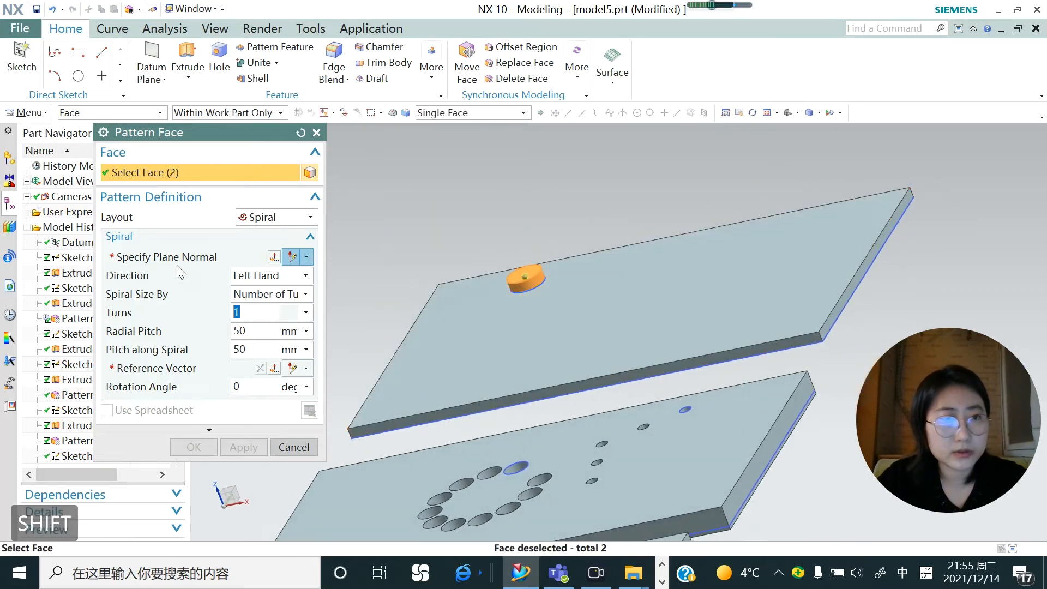
pyautogui.click(413, 298)
pyautogui.moveTo(476, 302); pyautogui.dragTo(407, 337, button='middle')
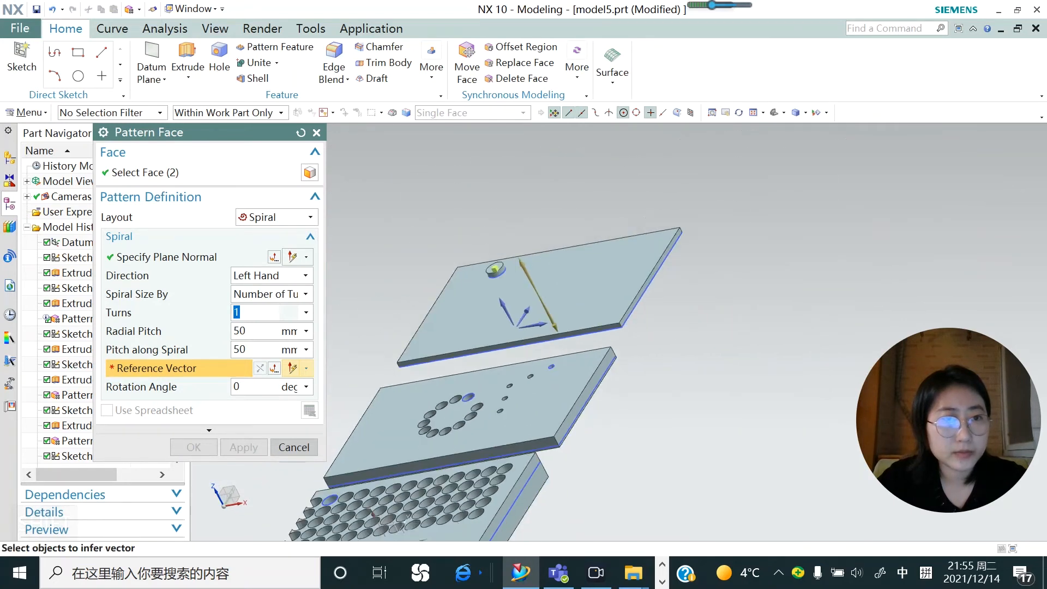
# Specify the spiral's reference vector along the length of the third plate.
pyautogui.click(500, 305)
pyautogui.moveTo(430, 306); pyautogui.dragTo(516, 323, button='middle')
pyautogui.scroll(-3, 517, 323)
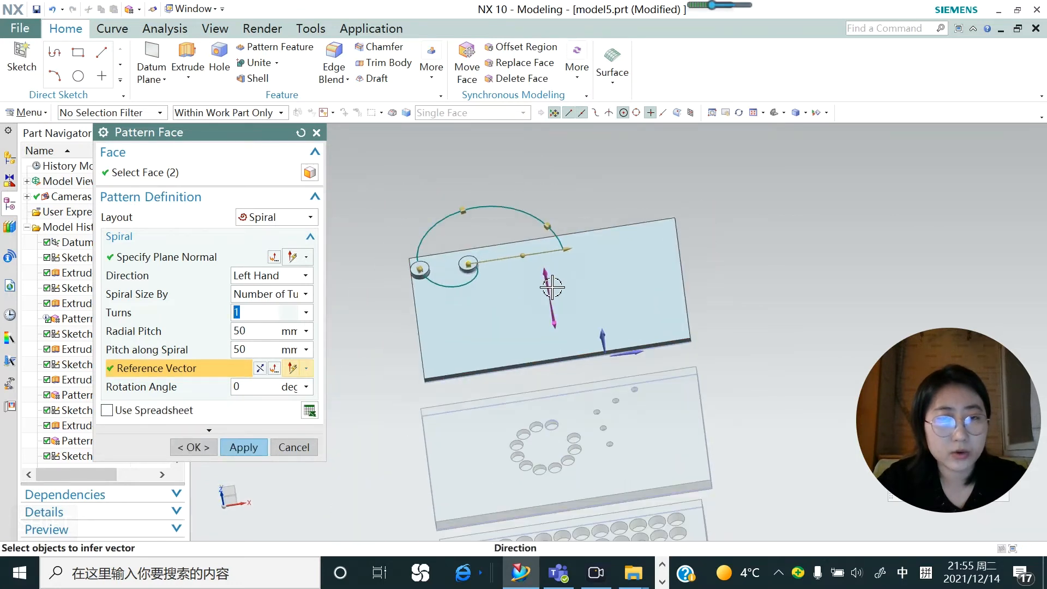
pyautogui.scroll(4, 498, 285)
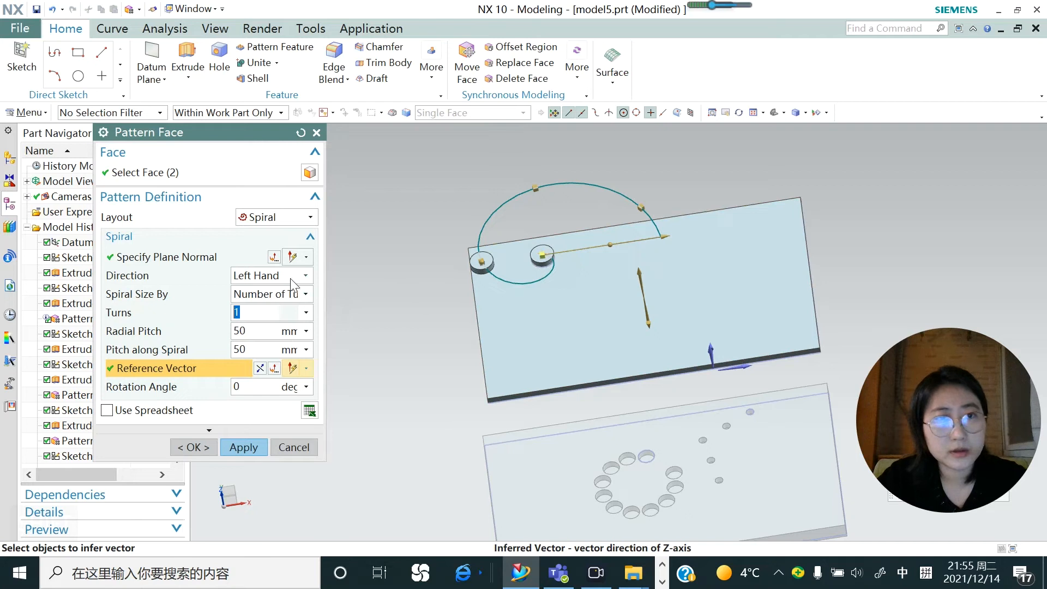
pyautogui.scroll(-1, 523, 321)
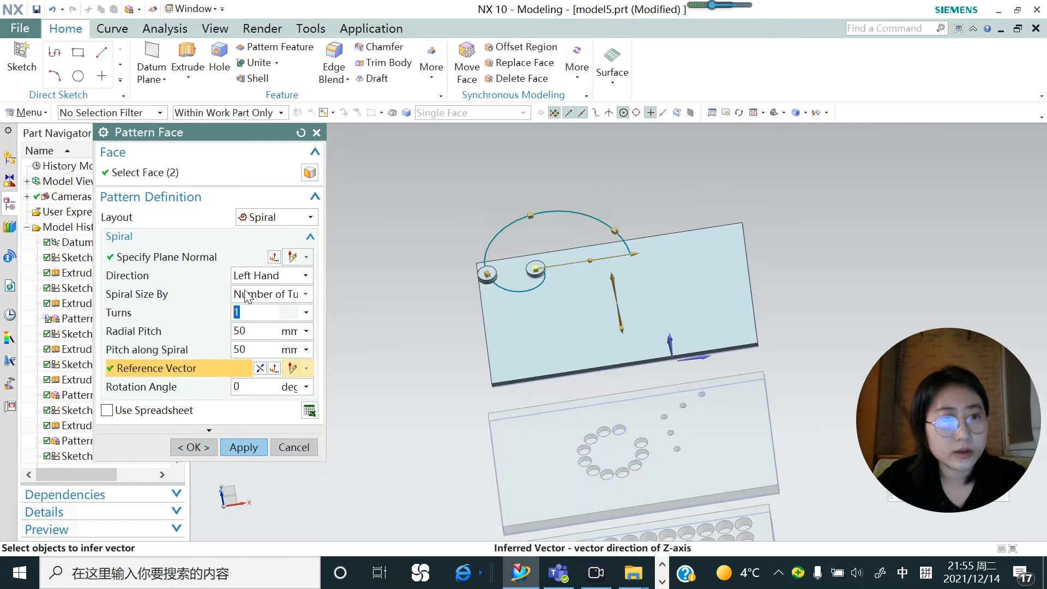
# Set the spiral direction to Right Hand.
pyautogui.click(306, 276)
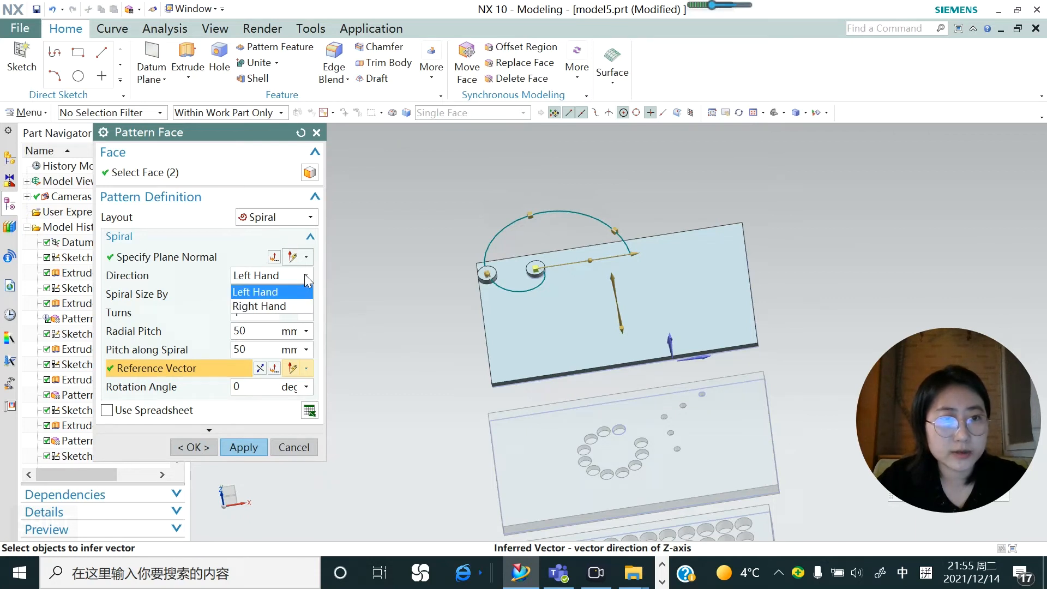
pyautogui.click(274, 307)
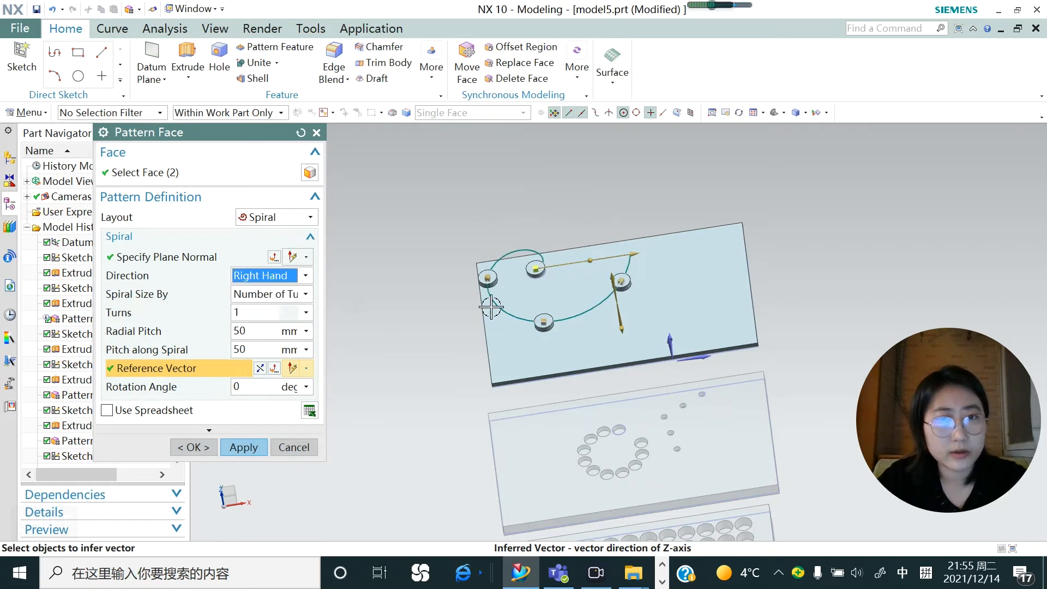
pyautogui.scroll(2, 538, 297)
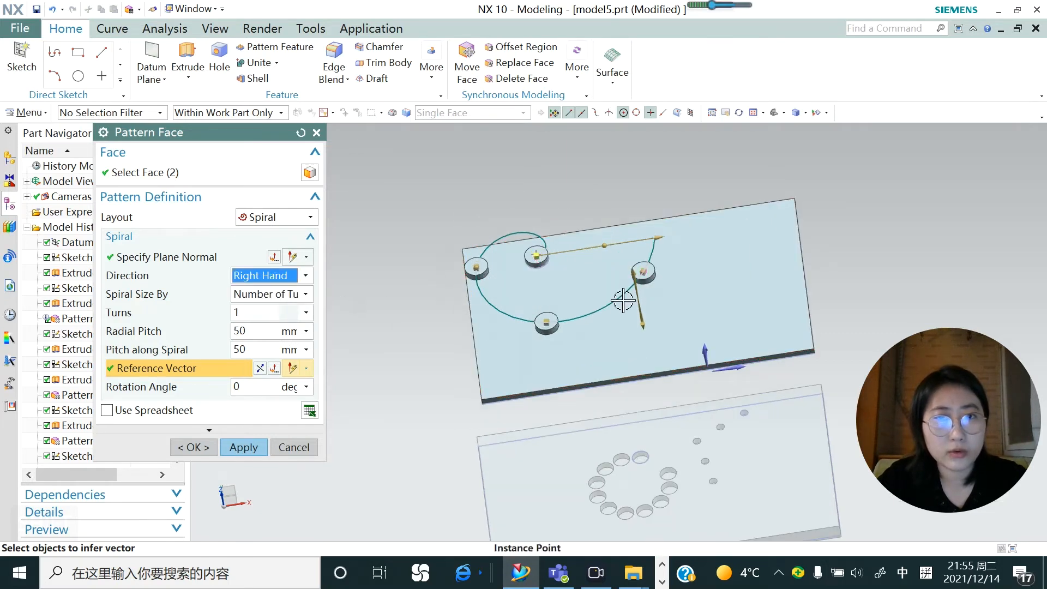
# Compare the spiral size options by switching to Total Angle and back to Number of Turns.
pyautogui.click(306, 295)
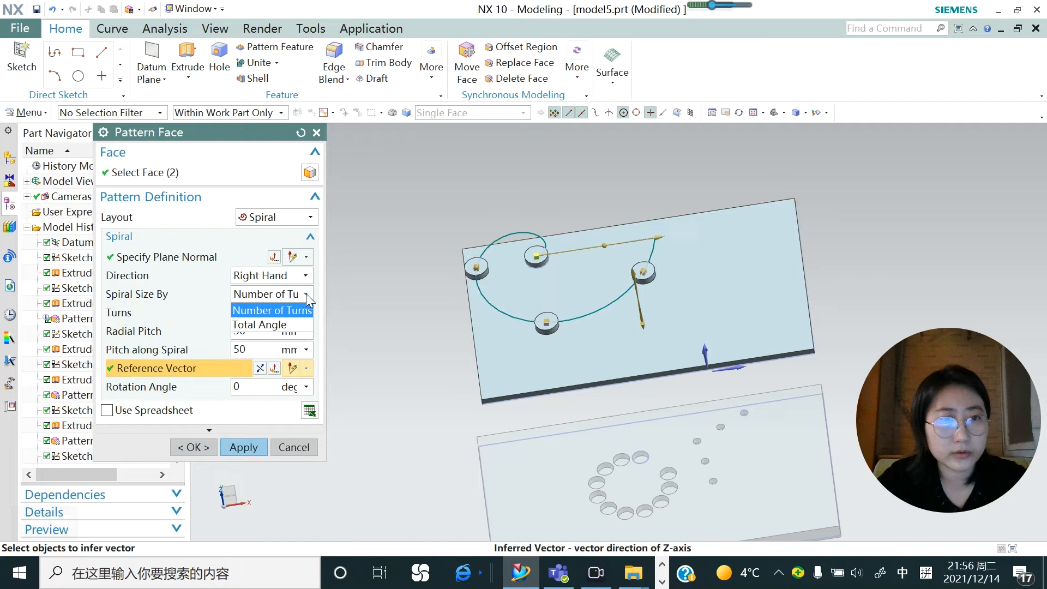
pyautogui.click(285, 324)
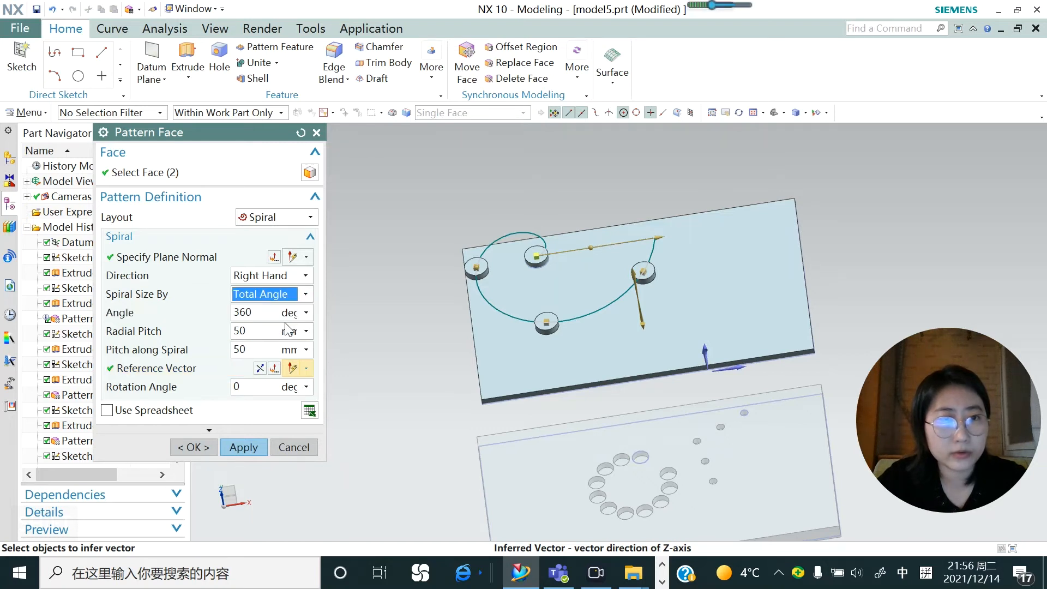
pyautogui.click(284, 295)
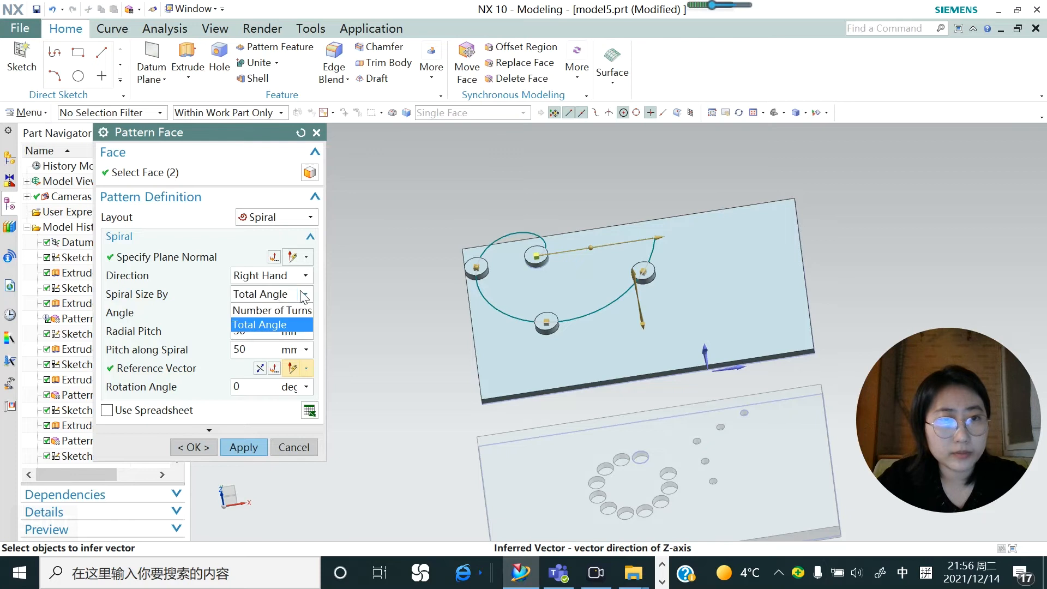
pyautogui.click(260, 309)
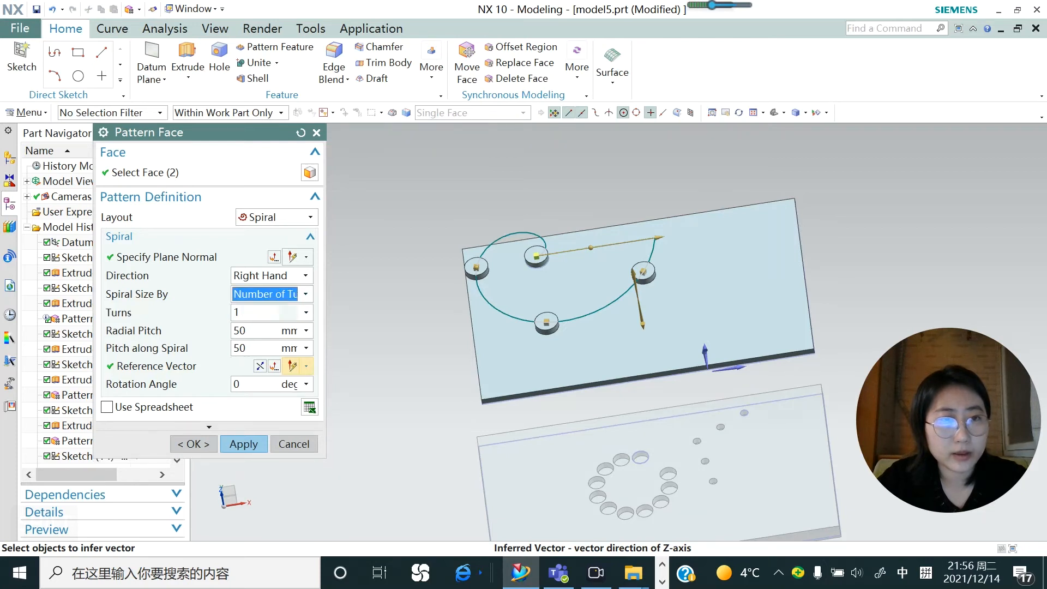
# Set the boss spiral to 2 turns with a radial pitch of 25 mm.
pyautogui.click(236, 312)
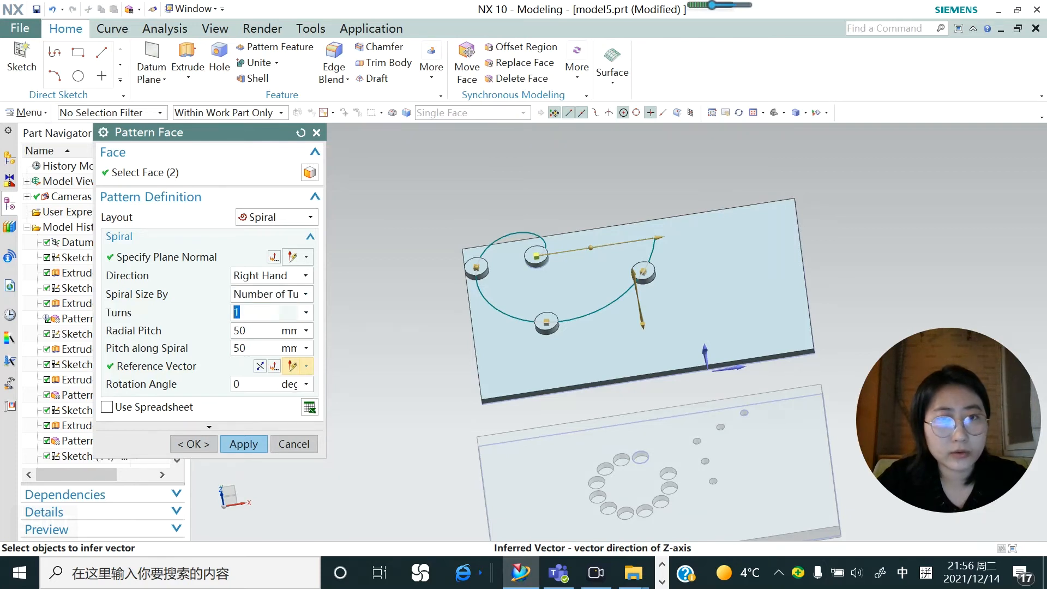
pyautogui.write('2')
pyautogui.press('Return')
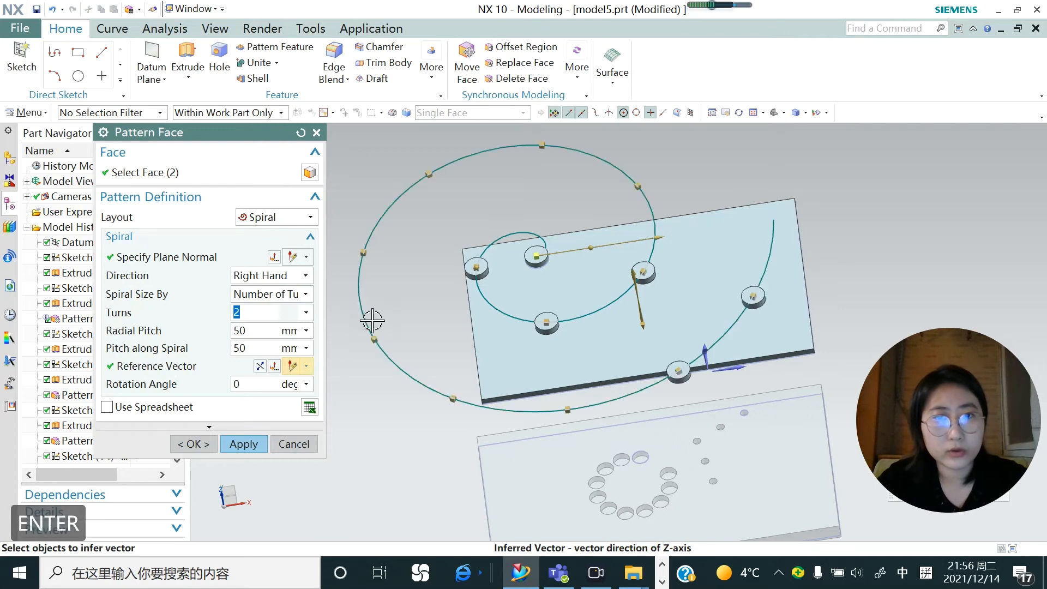
pyautogui.scroll(-3, 538, 284)
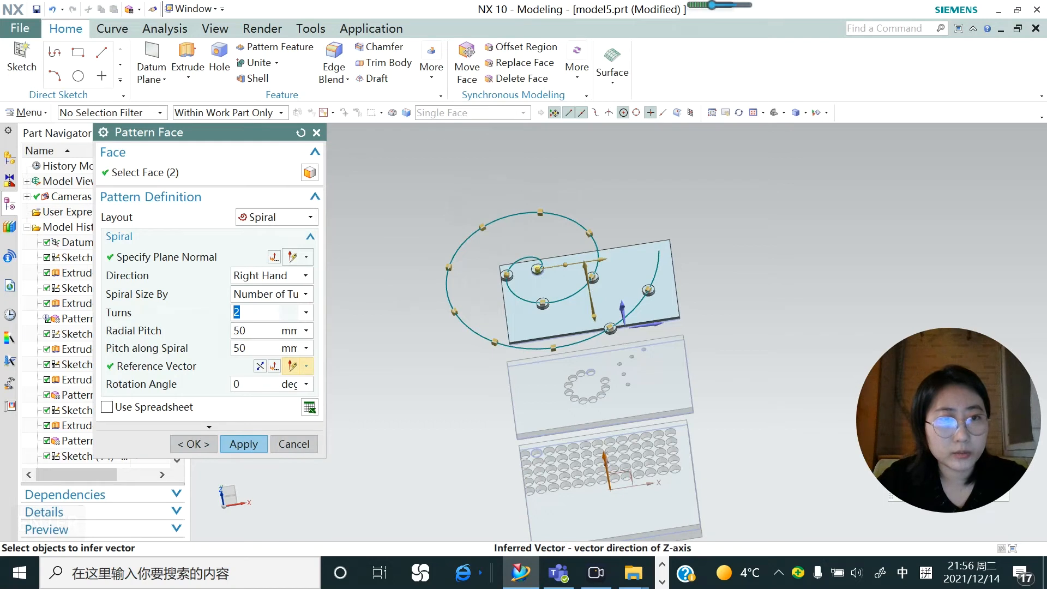
pyautogui.click(240, 330)
pyautogui.write('25')
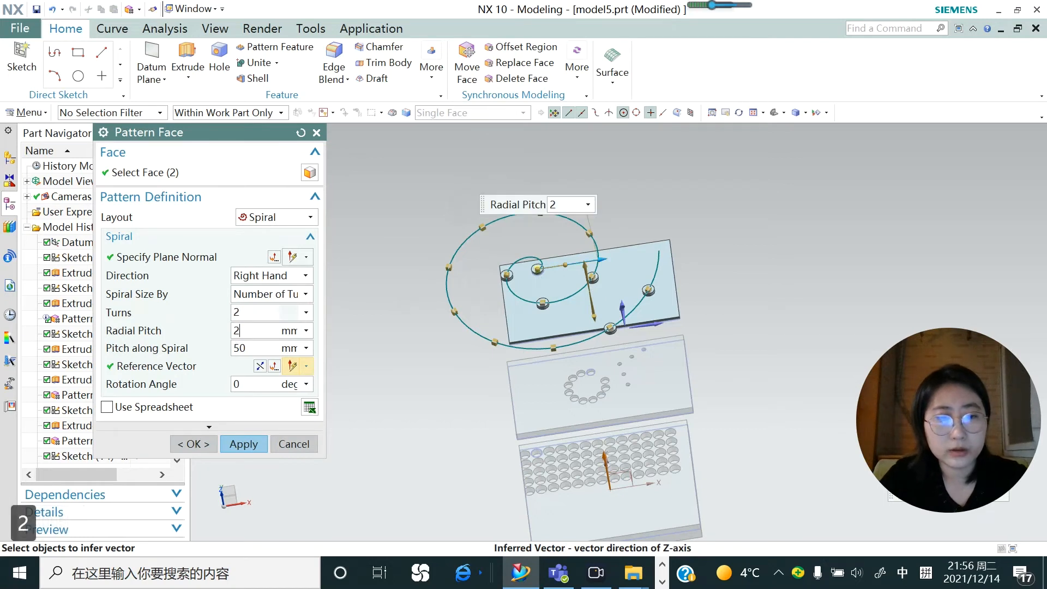
pyautogui.press('Return')
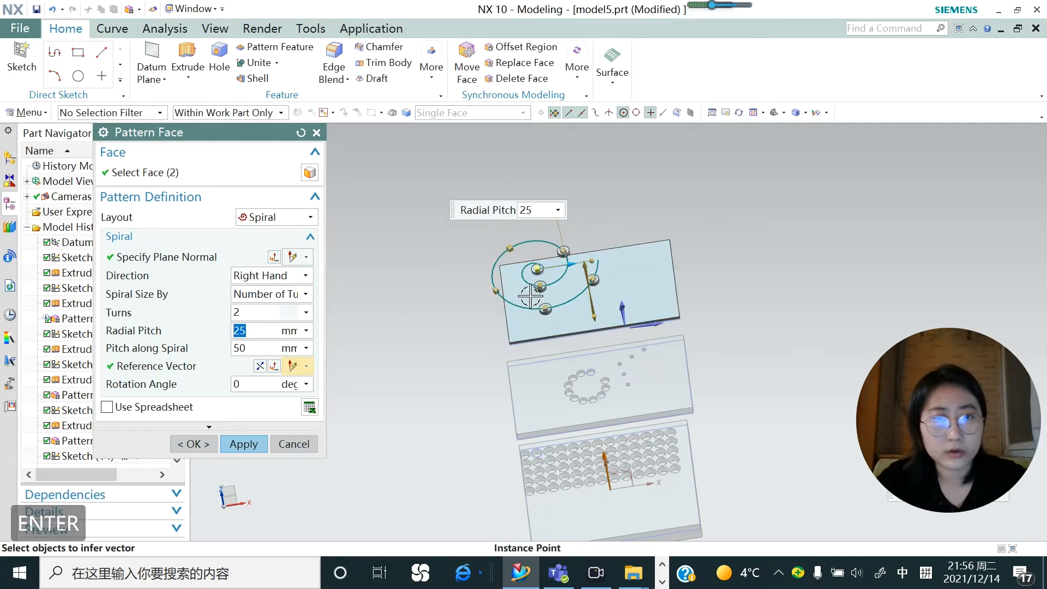
pyautogui.scroll(2, 530, 294)
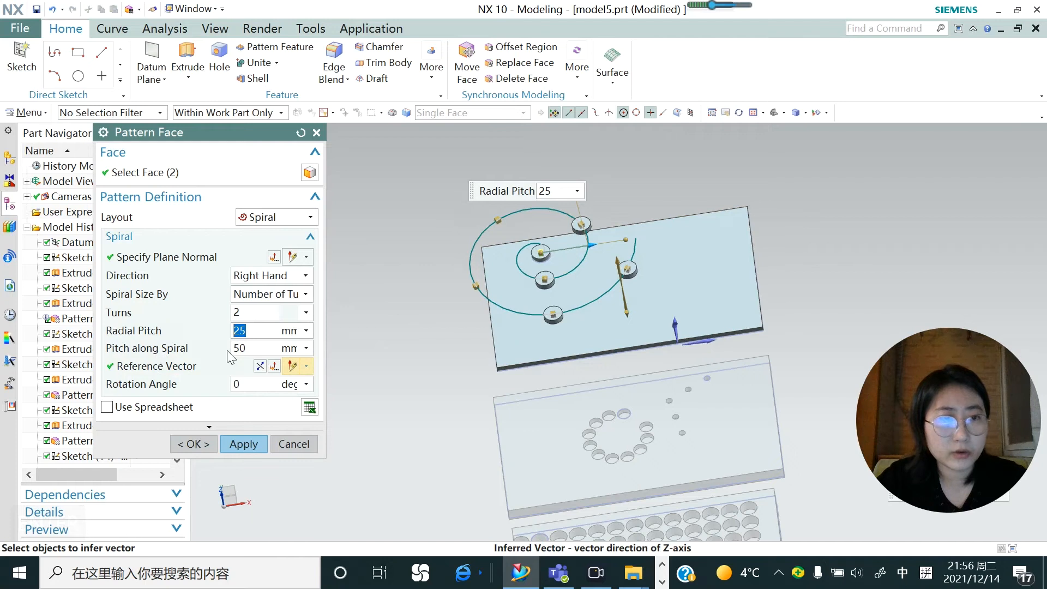
# Set the pitch along the spiral to 25 mm.
pyautogui.click(244, 348)
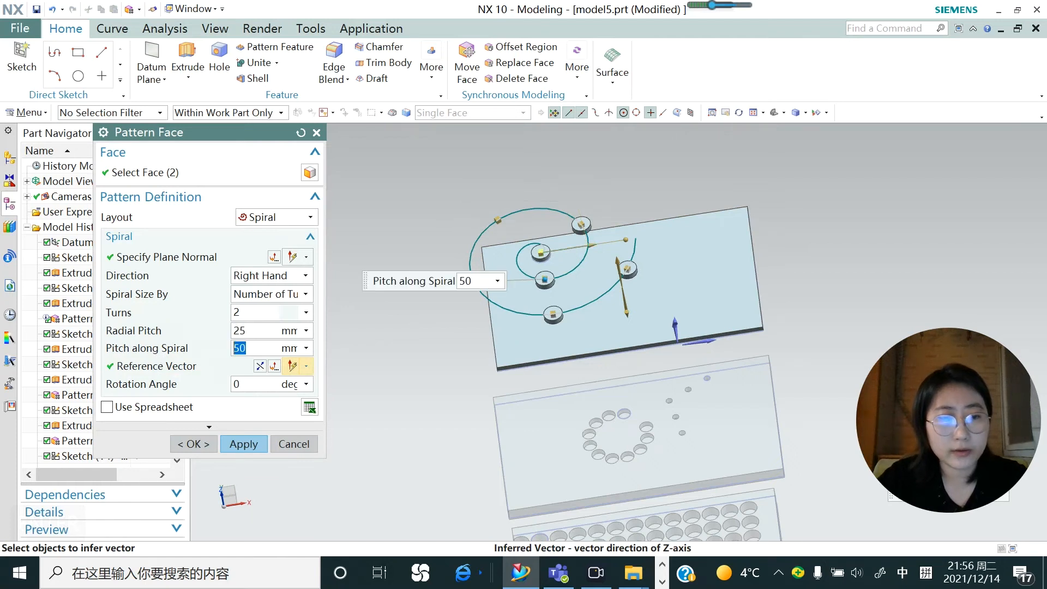
pyautogui.write('25')
pyautogui.press('Return')
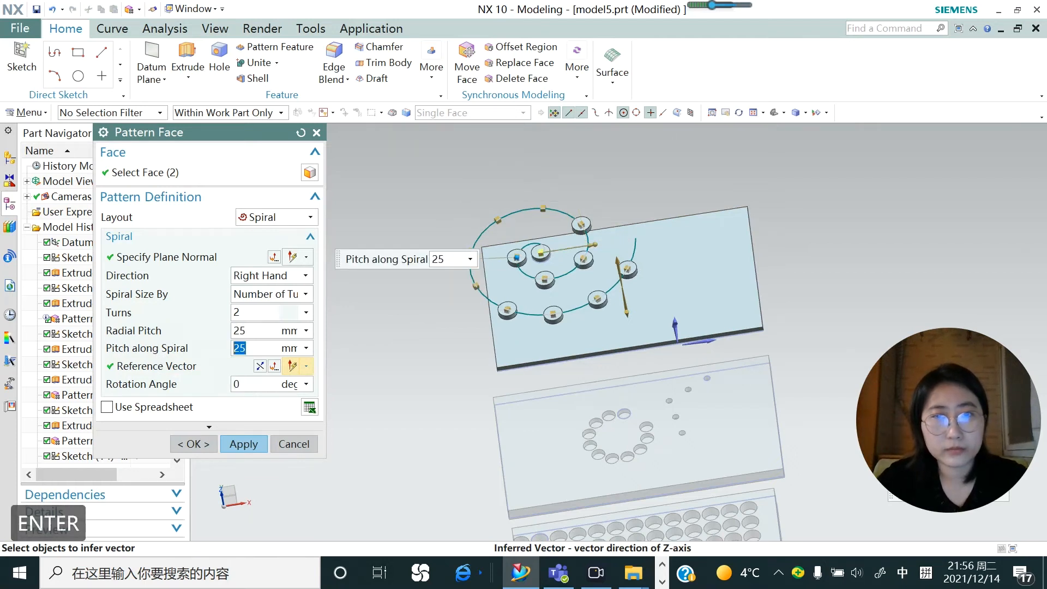
pyautogui.scroll(2, 560, 228)
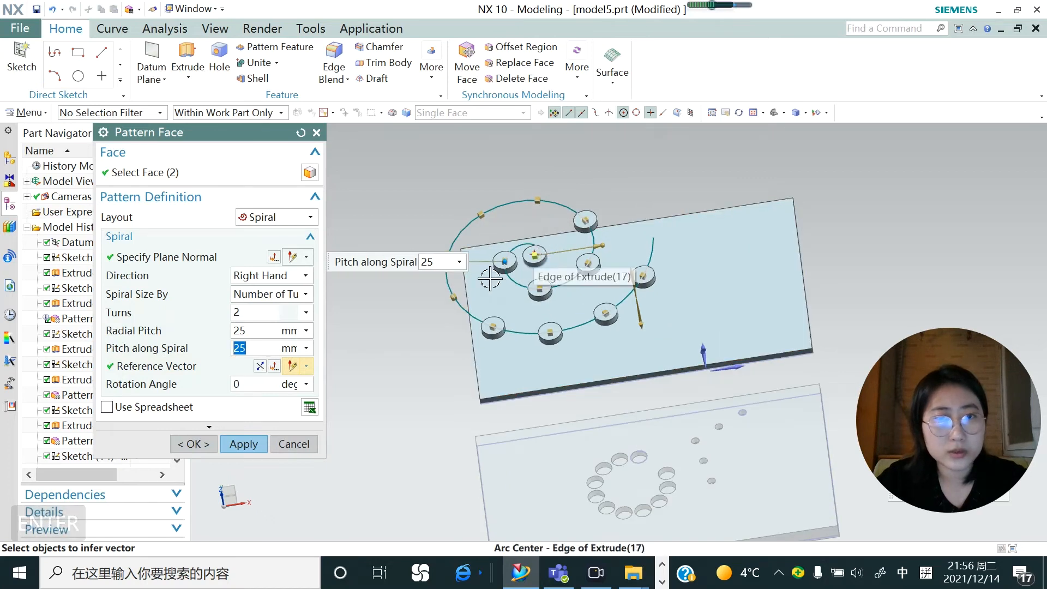
# Keep the Right Hand direction and size the spiral by a Total Angle of 1000 degrees.
pyautogui.click(259, 367)
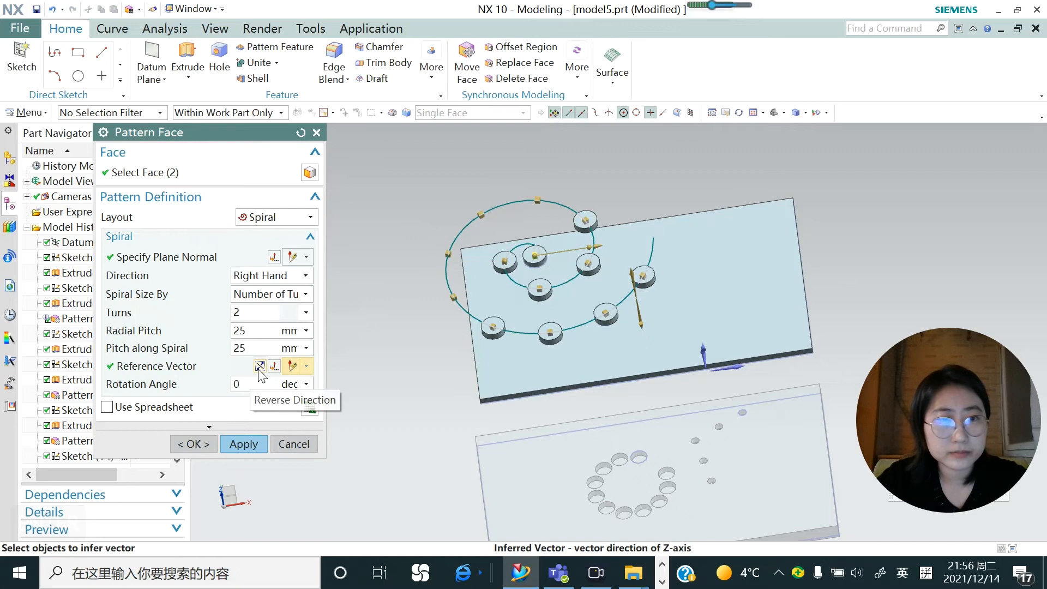
pyautogui.click(304, 276)
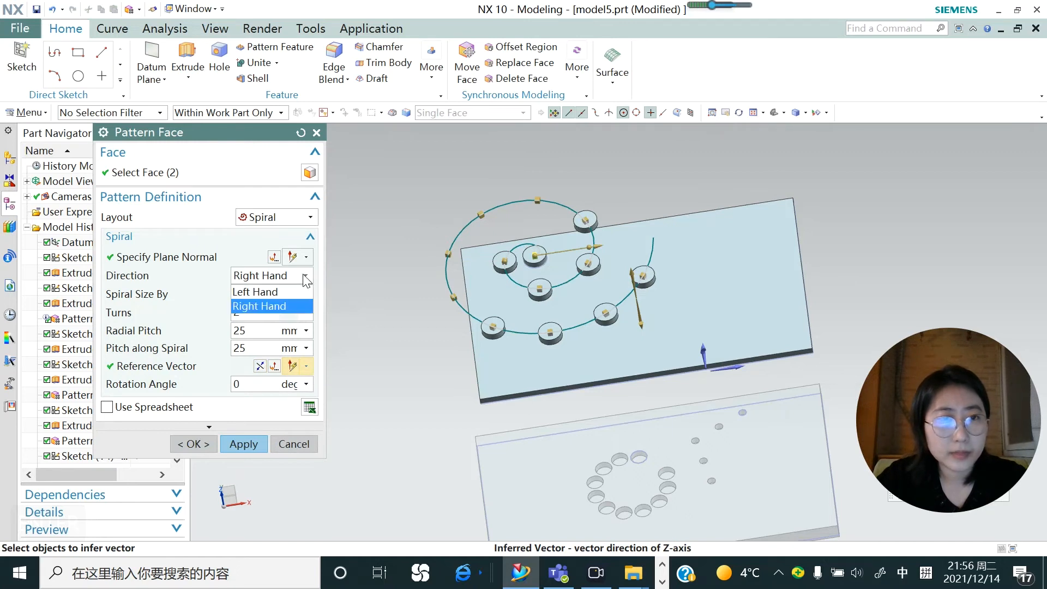
pyautogui.click(272, 306)
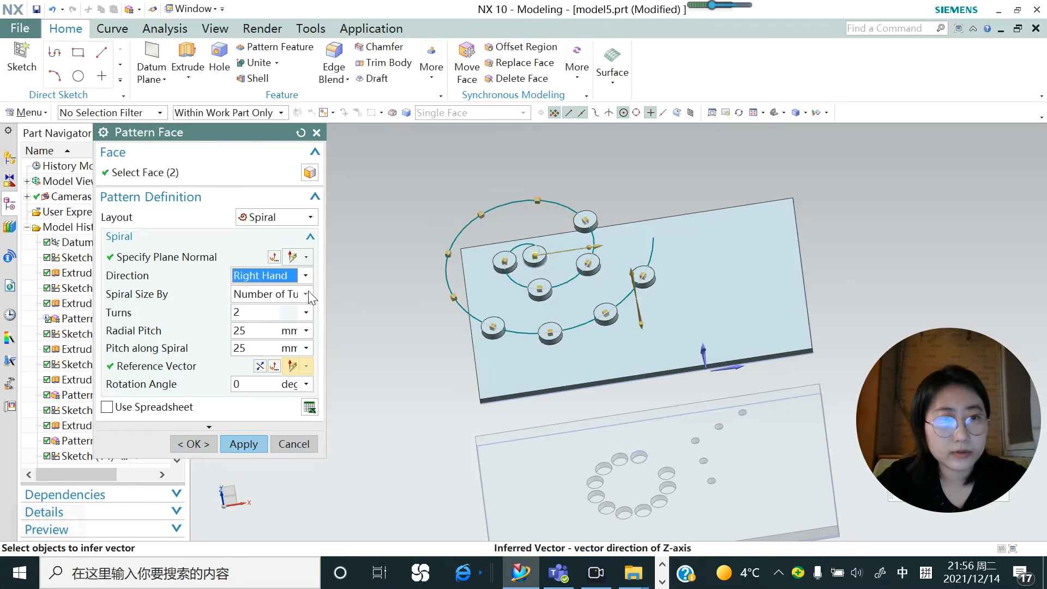
pyautogui.click(306, 294)
pyautogui.click(284, 326)
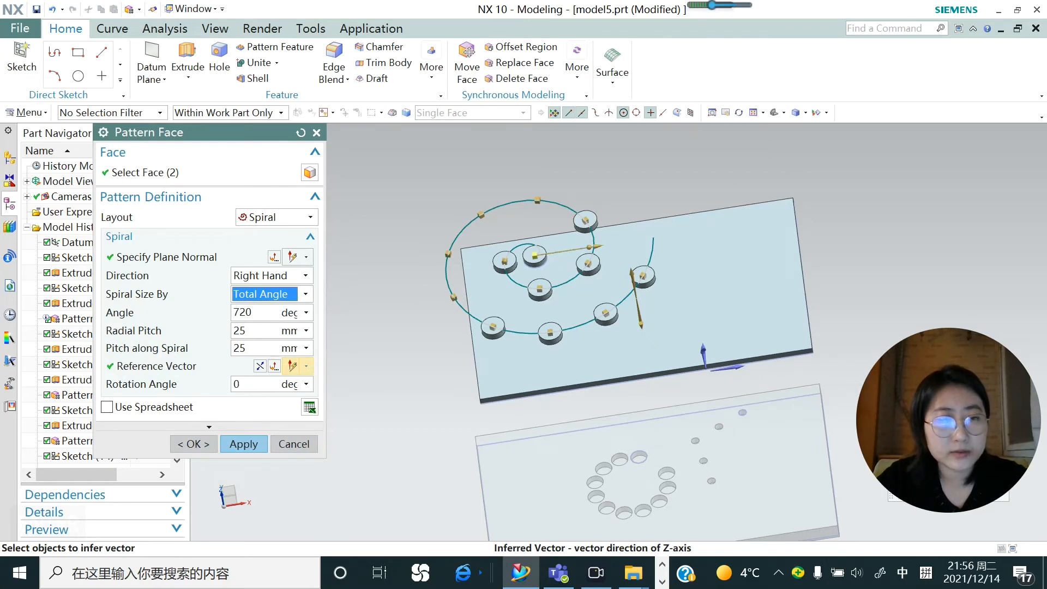
pyautogui.moveTo(256, 312); pyautogui.dragTo(246, 312)
pyautogui.write('1000')
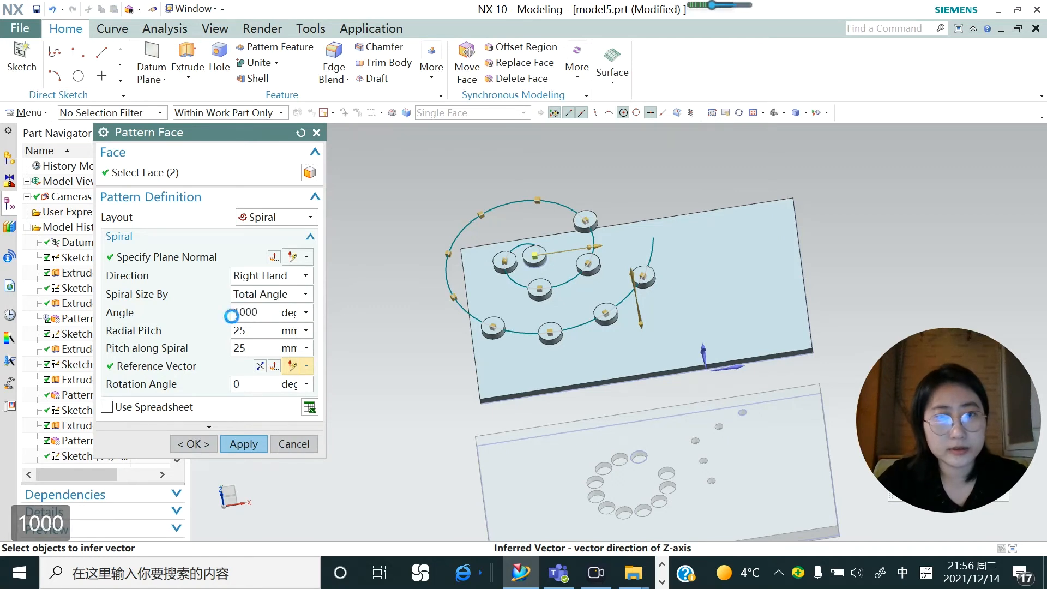
pyautogui.press('Return')
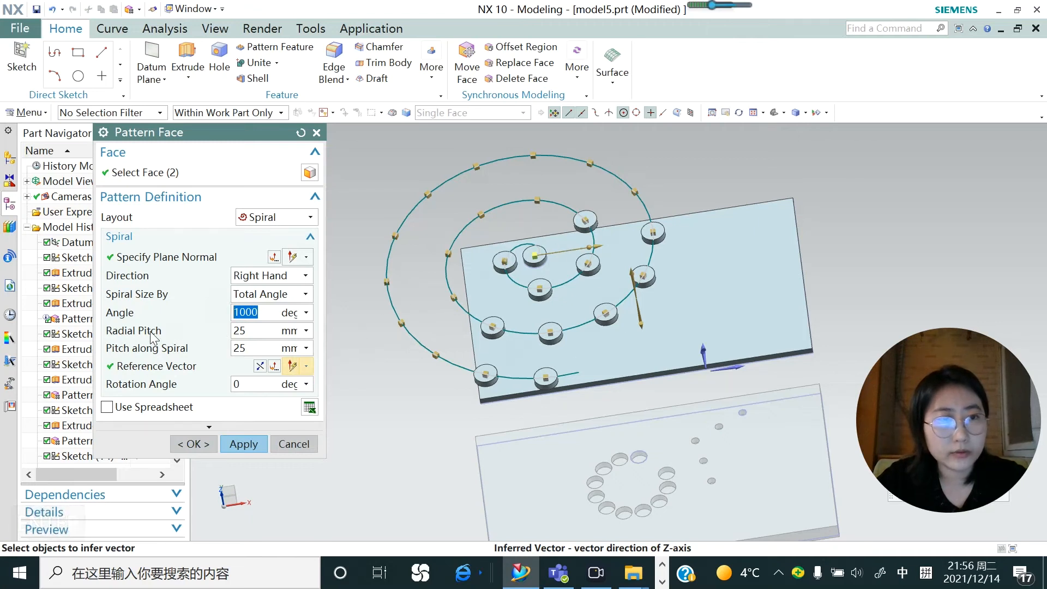
# Try a radial pitch of 60 mm for the spiral and settle on 10 mm.
pyautogui.press('Tab')
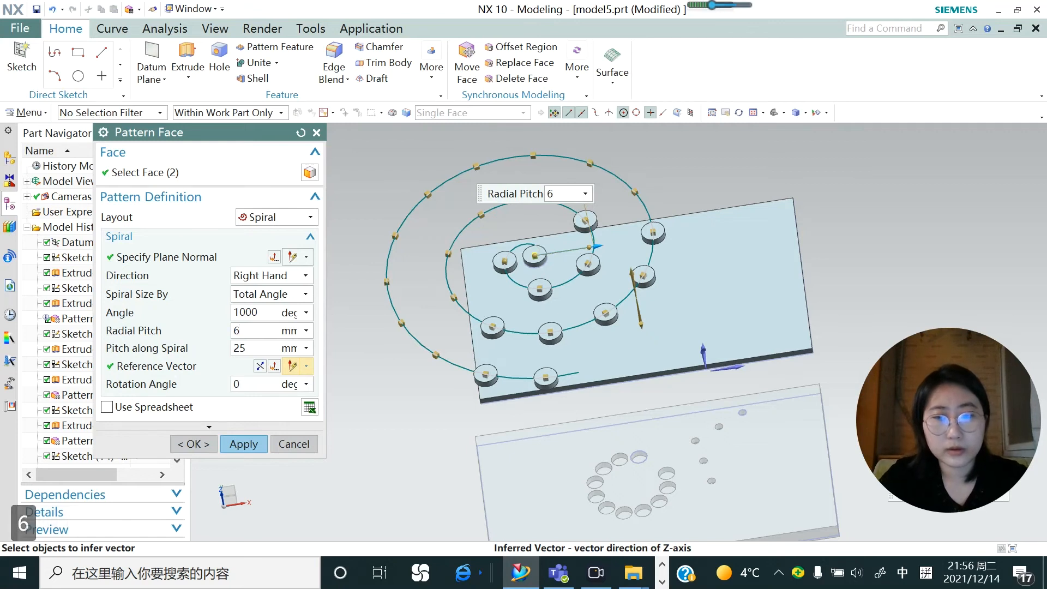
pyautogui.press('Return')
pyautogui.scroll(-3, 623, 444)
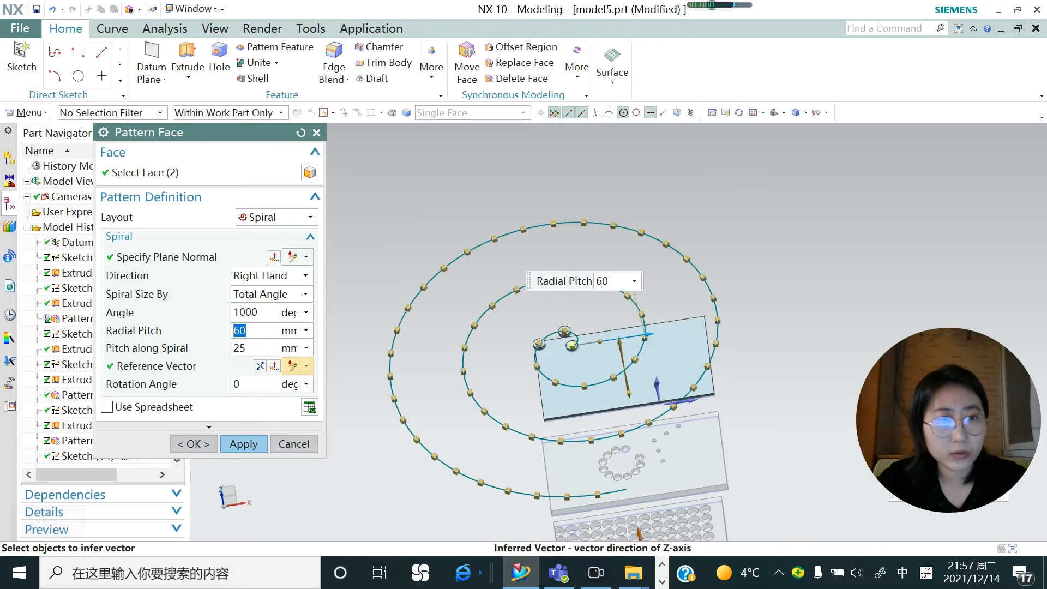
pyautogui.write('10')
pyautogui.press('Return')
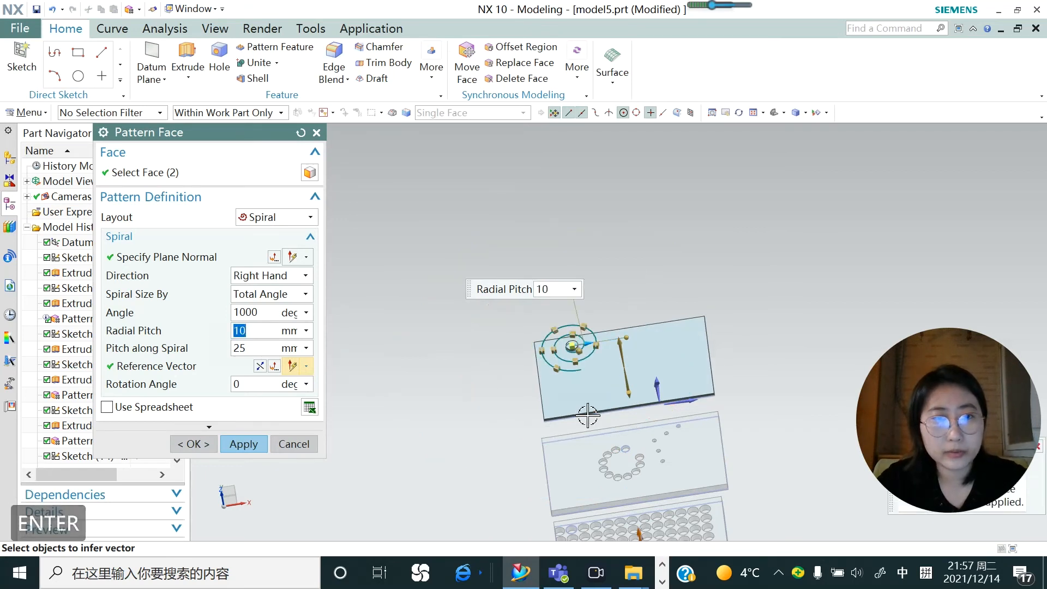
pyautogui.scroll(3, 584, 416)
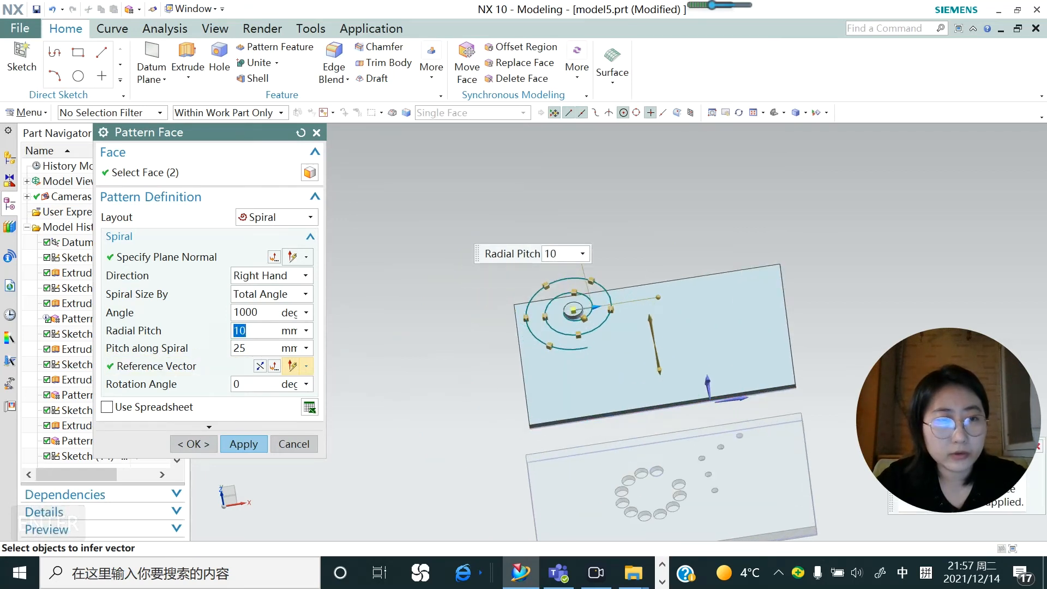
# Compare pitches along the spiral of 50 mm and 25 mm, settling on 50 mm.
pyautogui.click(247, 348)
pyautogui.write('50')
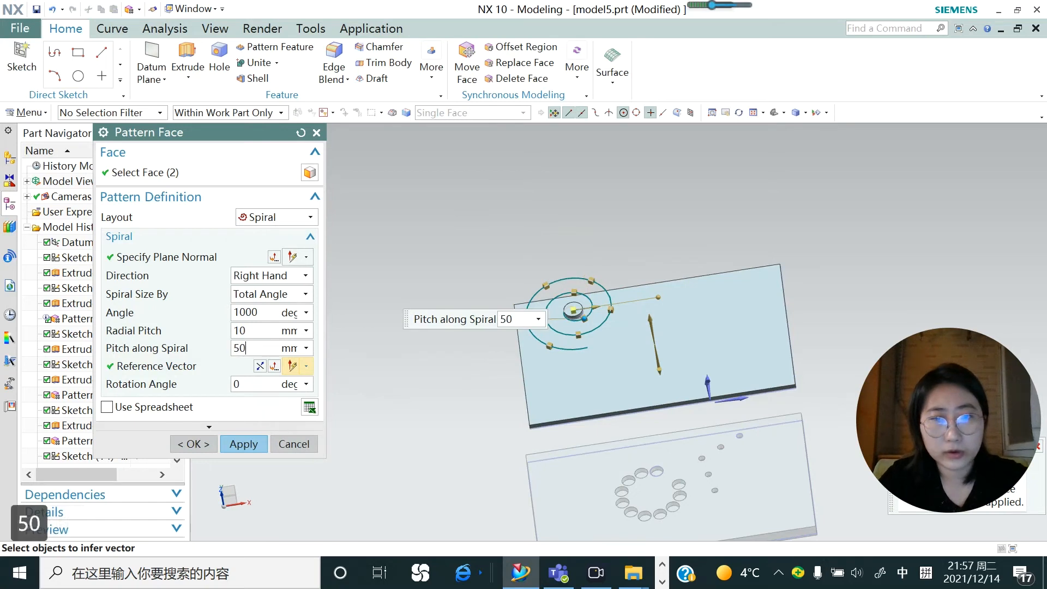
pyautogui.press('Return')
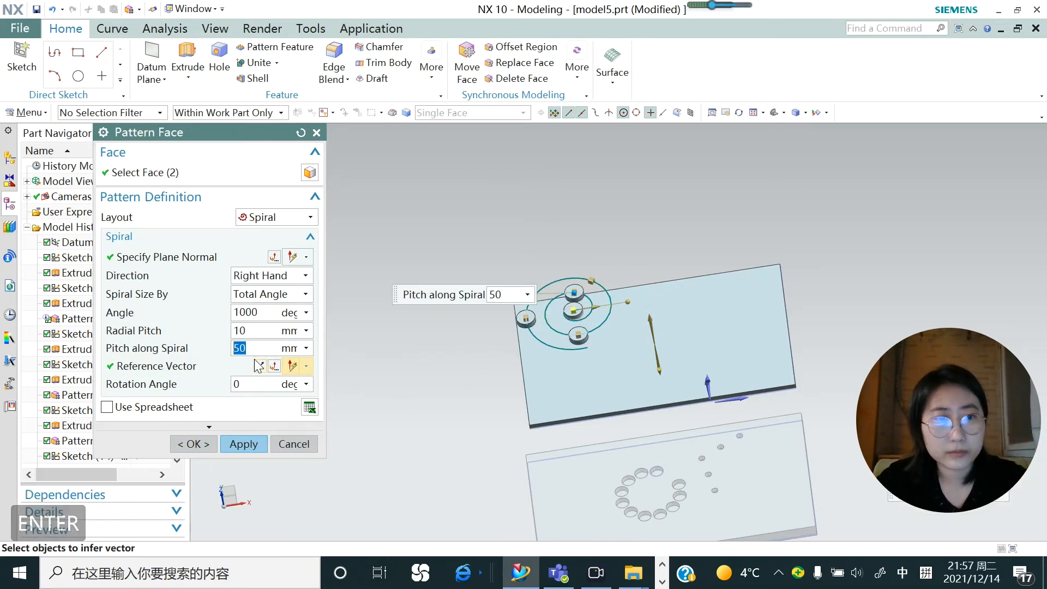
pyautogui.write('25')
pyautogui.press('Return')
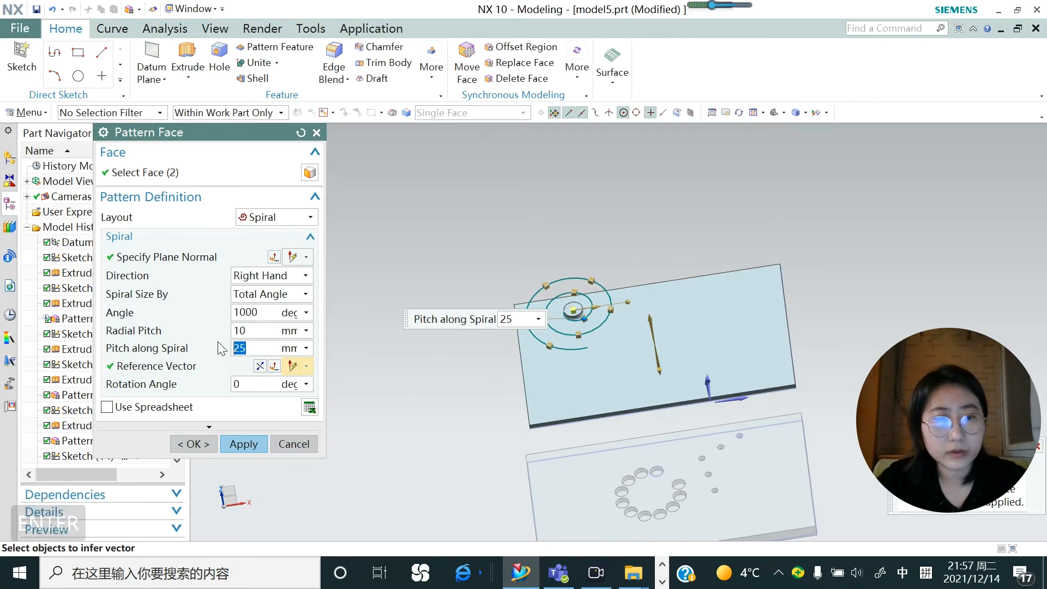
pyautogui.write('50')
pyautogui.press('Return')
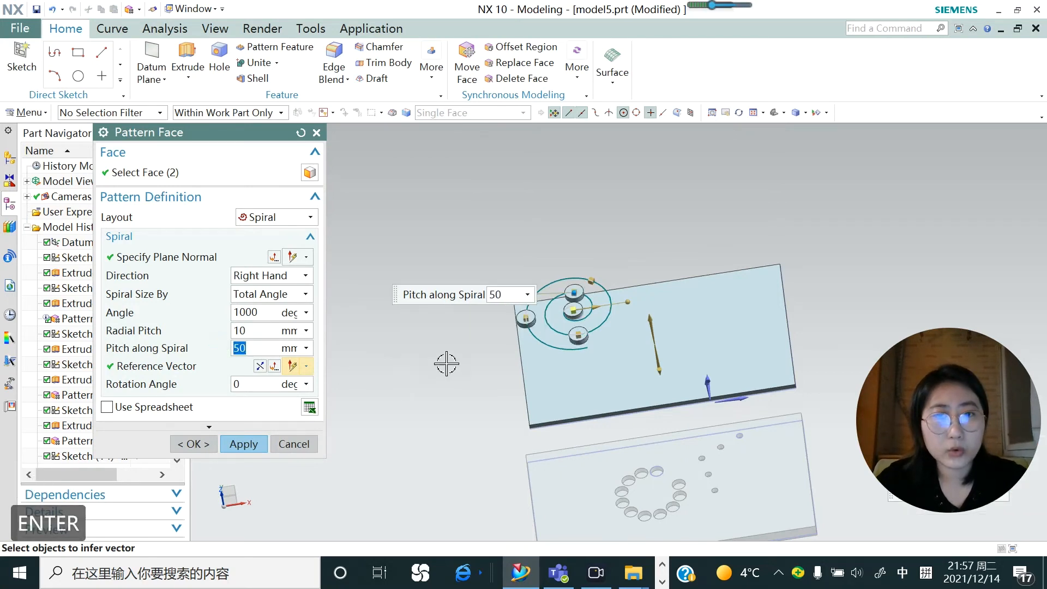
pyautogui.scroll(4, 452, 338)
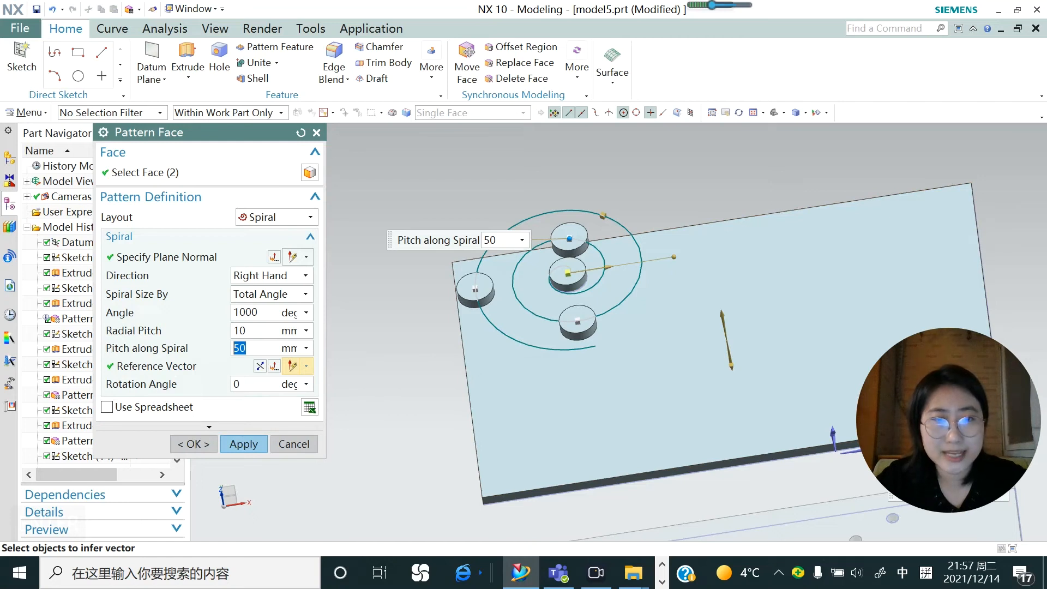
# Set the spiral's rotation angle to 60 degrees, apply the boss pattern and close Pattern Face.
pyautogui.click(237, 384)
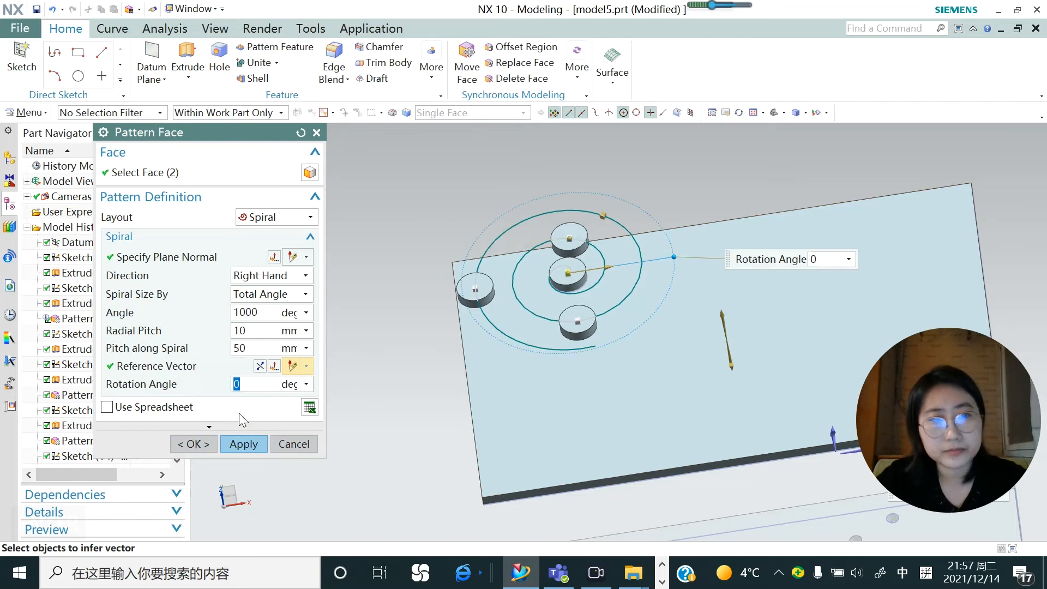
pyautogui.write('60')
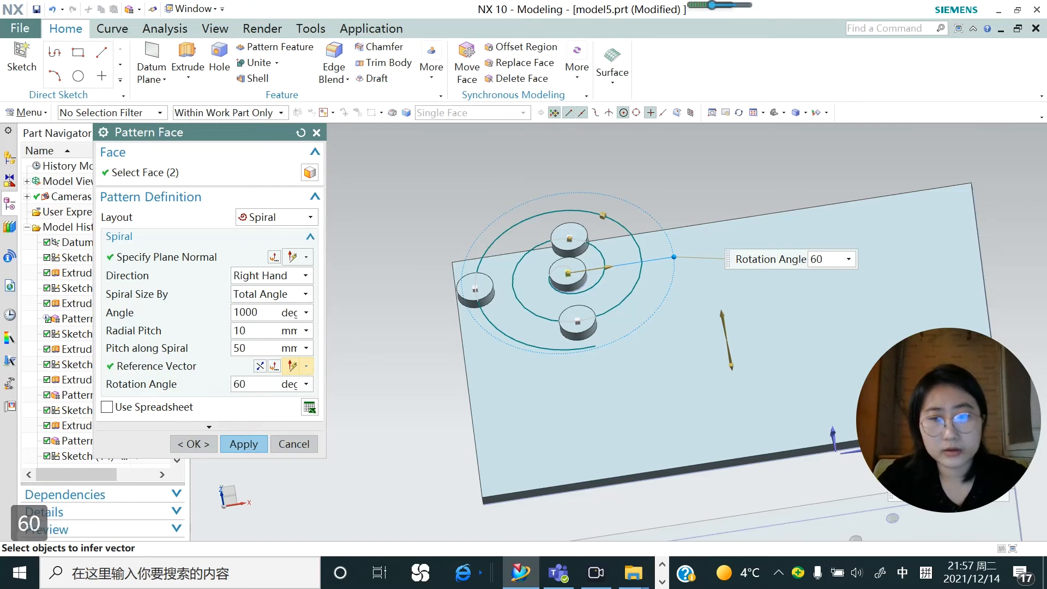
pyautogui.press('Return')
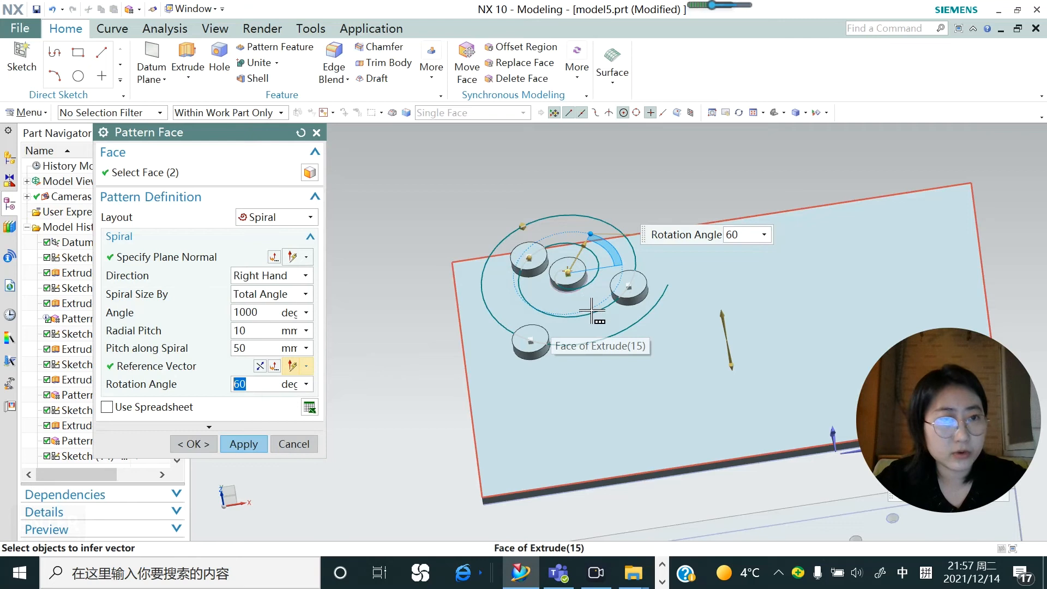
pyautogui.click(240, 445)
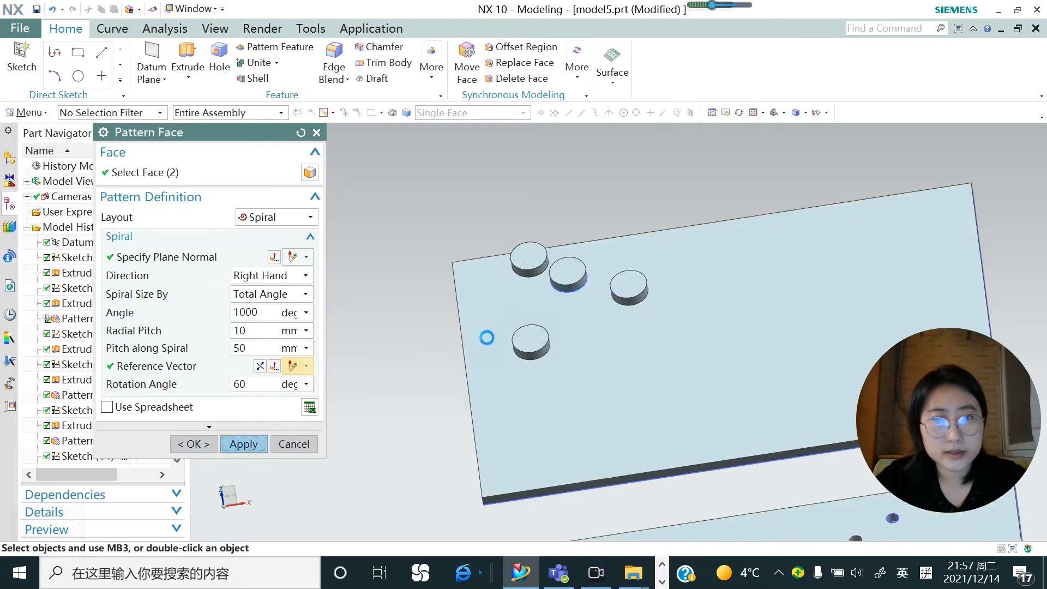
pyautogui.scroll(-6, 453, 338)
pyautogui.scroll(2, 452, 360)
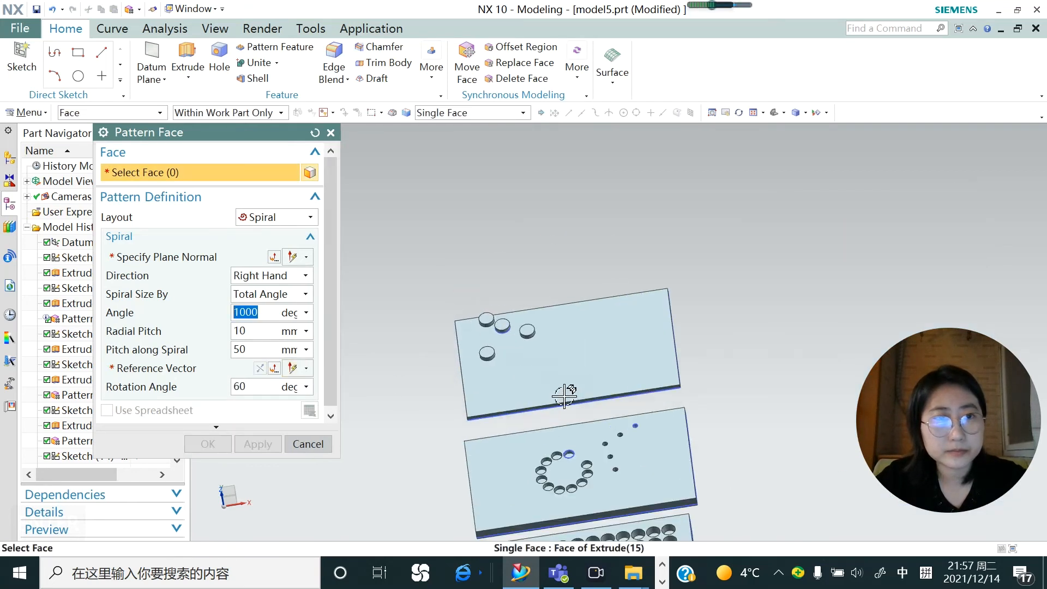
pyautogui.click(276, 217)
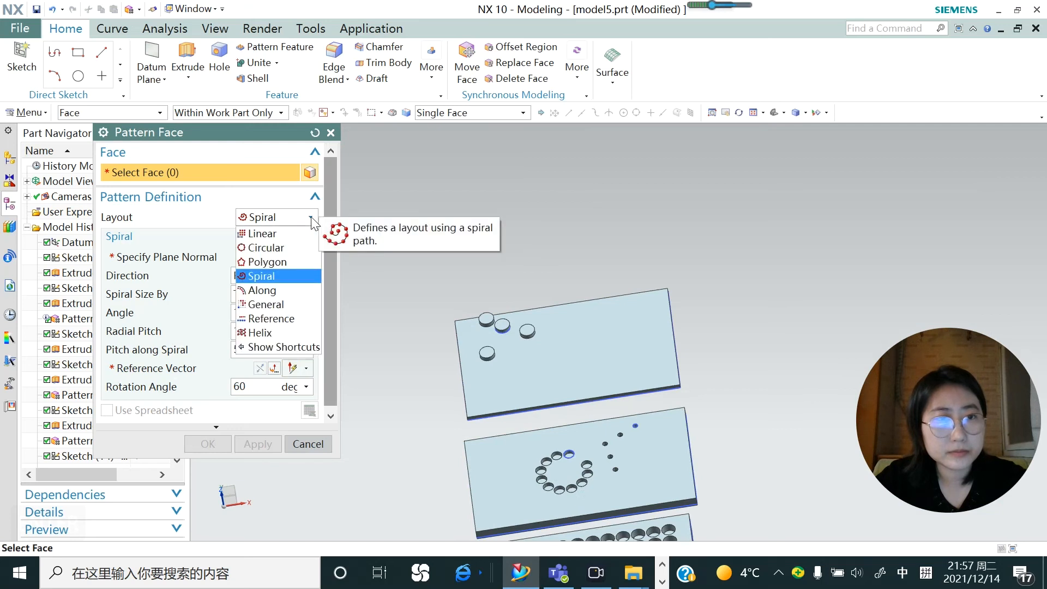
pyautogui.click(257, 273)
pyautogui.click(330, 134)
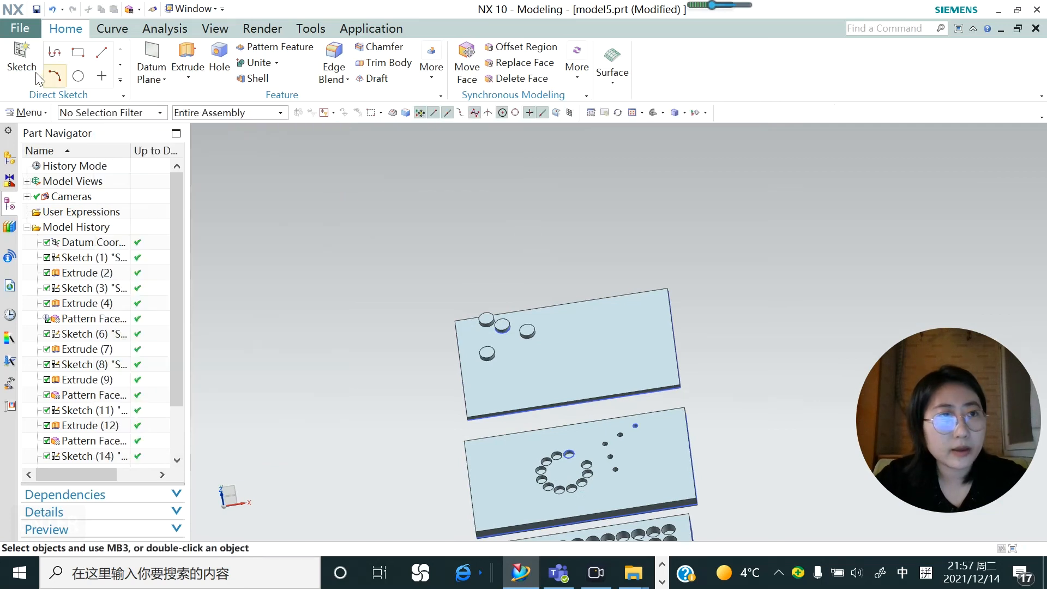
# Start a sketch on the third plate's top face and draw a shallow rising arc about 87 mm wide across its lower half.
pyautogui.click(590, 357)
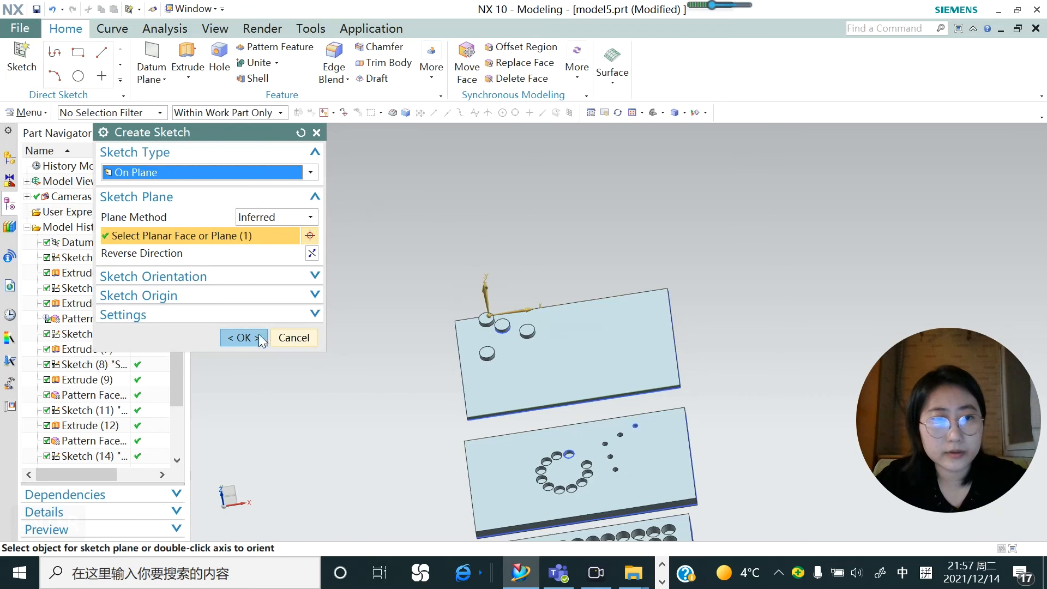
pyautogui.click(159, 53)
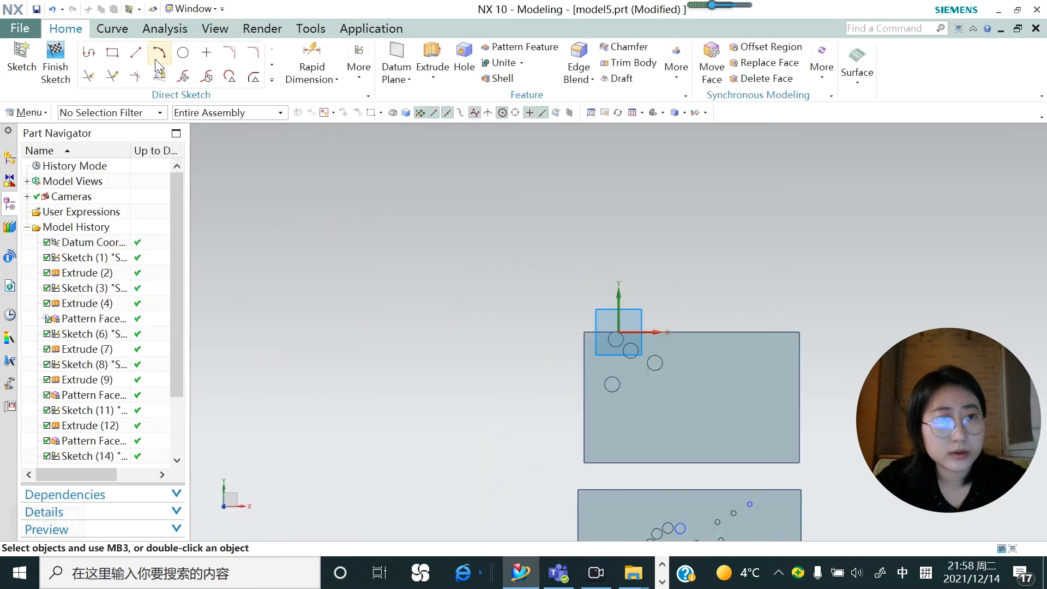
pyautogui.click(647, 447)
pyautogui.click(781, 412)
pyautogui.click(721, 423)
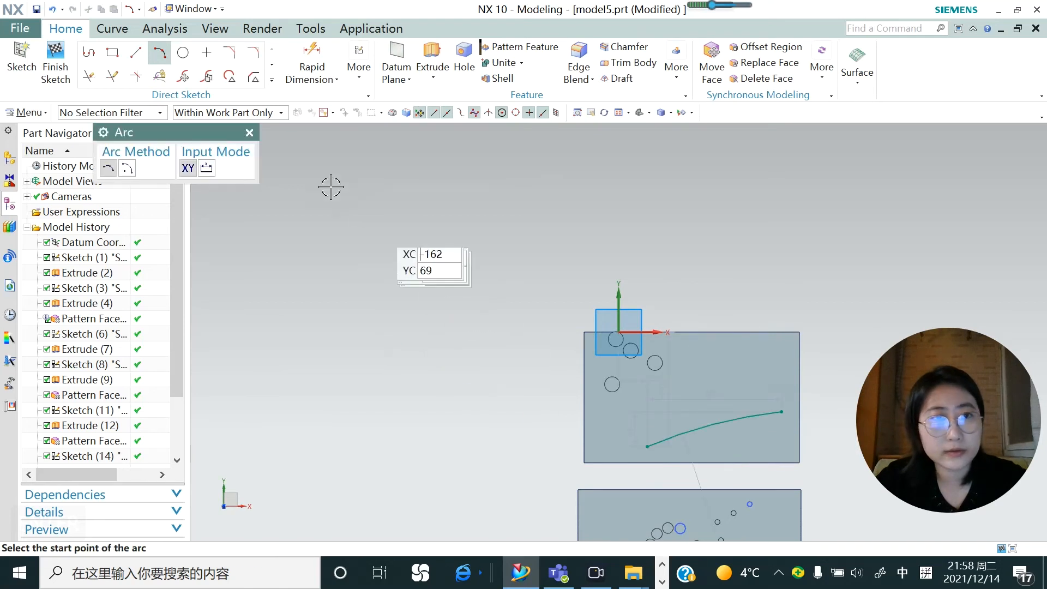
pyautogui.click(252, 133)
pyautogui.scroll(-3, 252, 265)
pyautogui.scroll(4, 489, 337)
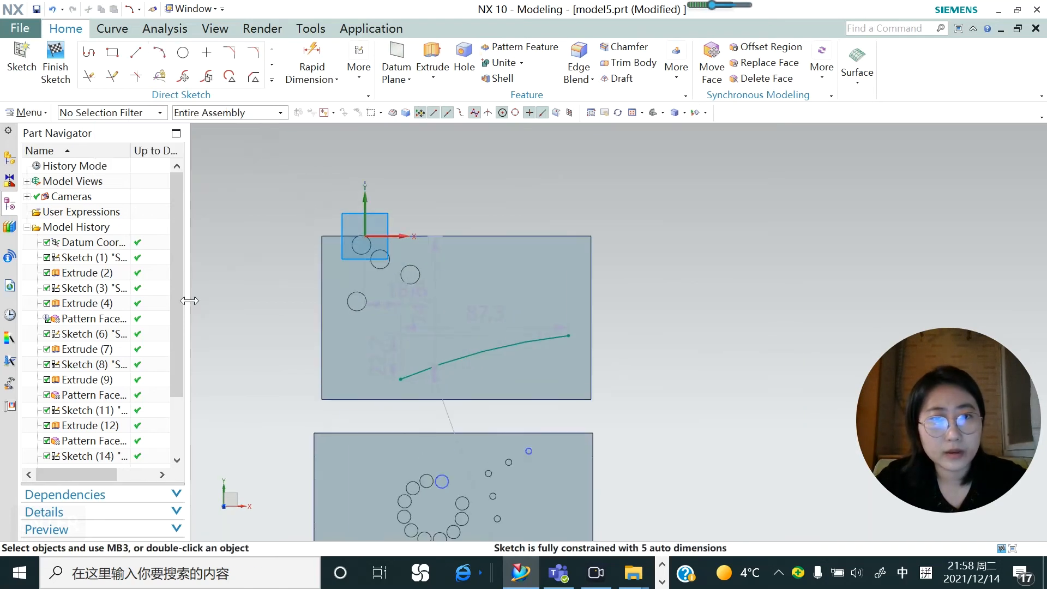
# Finish the arc sketch and sketch a circle about 4.4 mm in diameter near the arc's lower end on the third plate's top face.
pyautogui.click(48, 81)
pyautogui.click(25, 63)
pyautogui.click(447, 315)
pyautogui.click(78, 76)
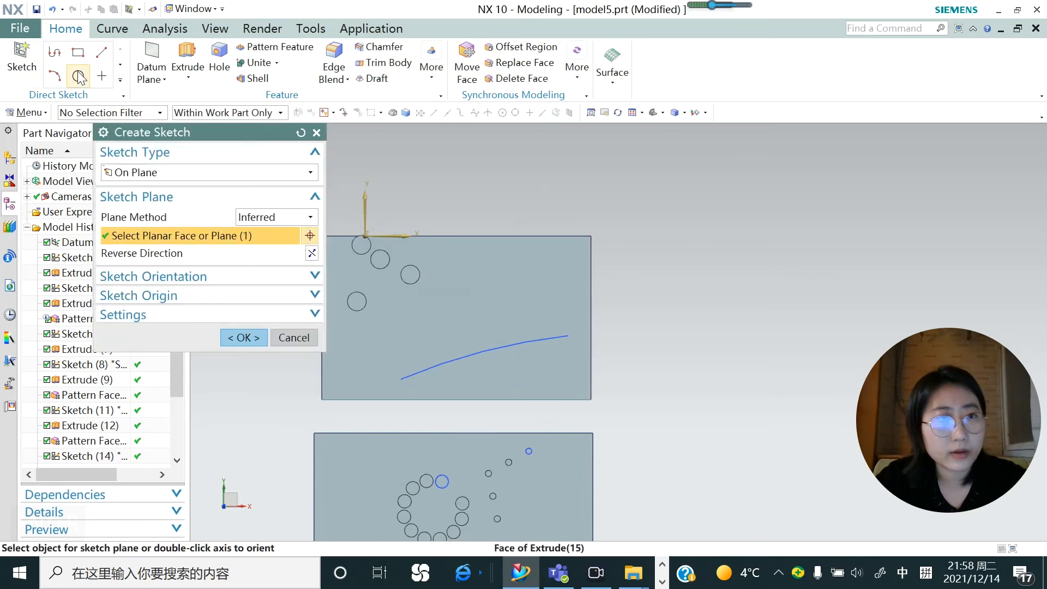
pyautogui.scroll(2, 425, 380)
pyautogui.click(395, 351)
pyautogui.click(399, 355)
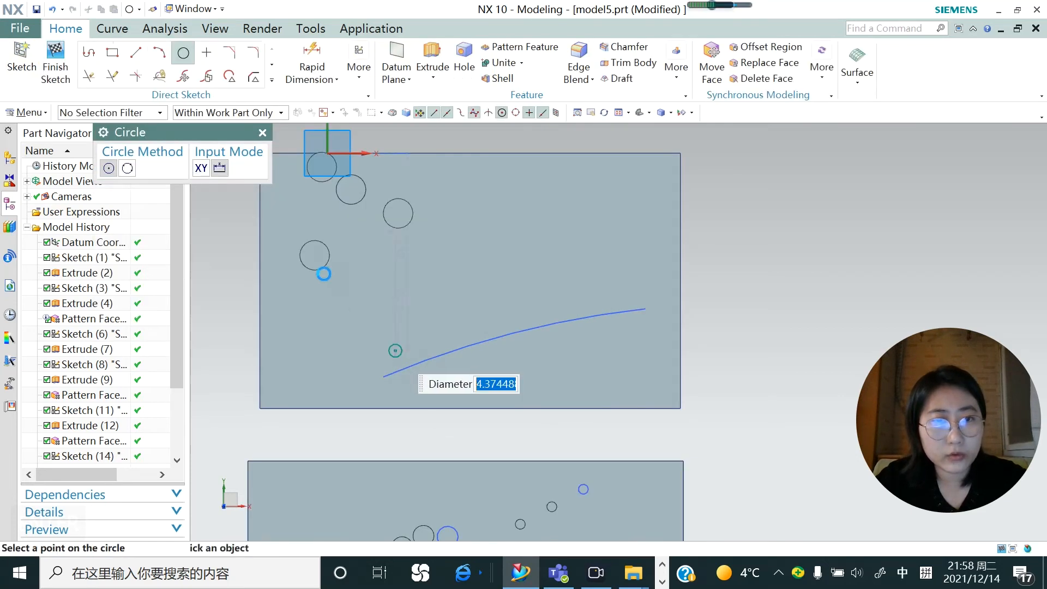
pyautogui.click(262, 134)
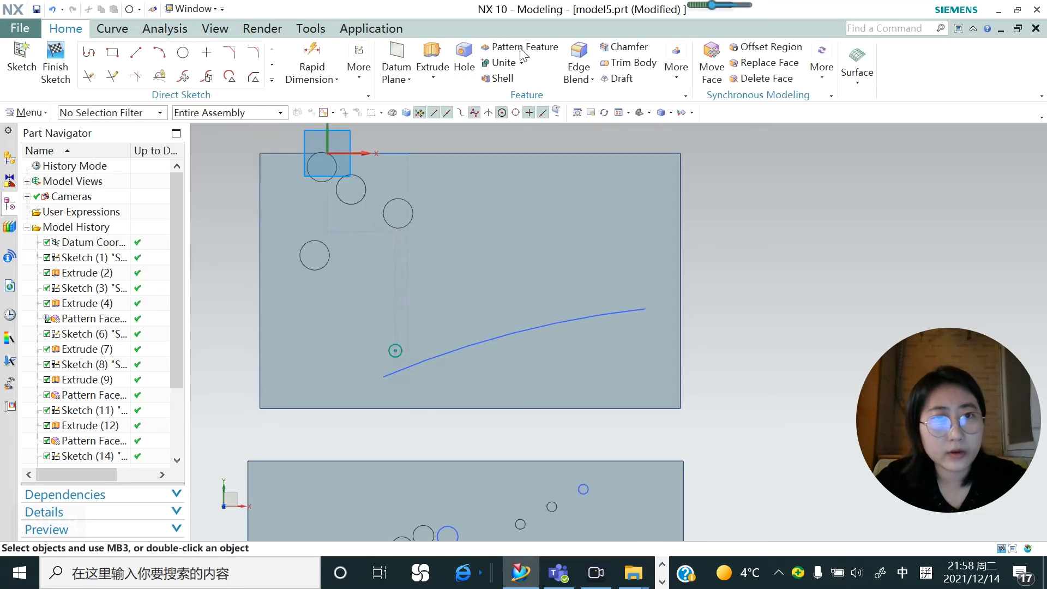
# Extrude the small circle 3 mm, unite it with the third plate and close Extrude.
pyautogui.click(429, 78)
pyautogui.moveTo(464, 334); pyautogui.dragTo(431, 294, button='middle')
pyautogui.click(138, 397)
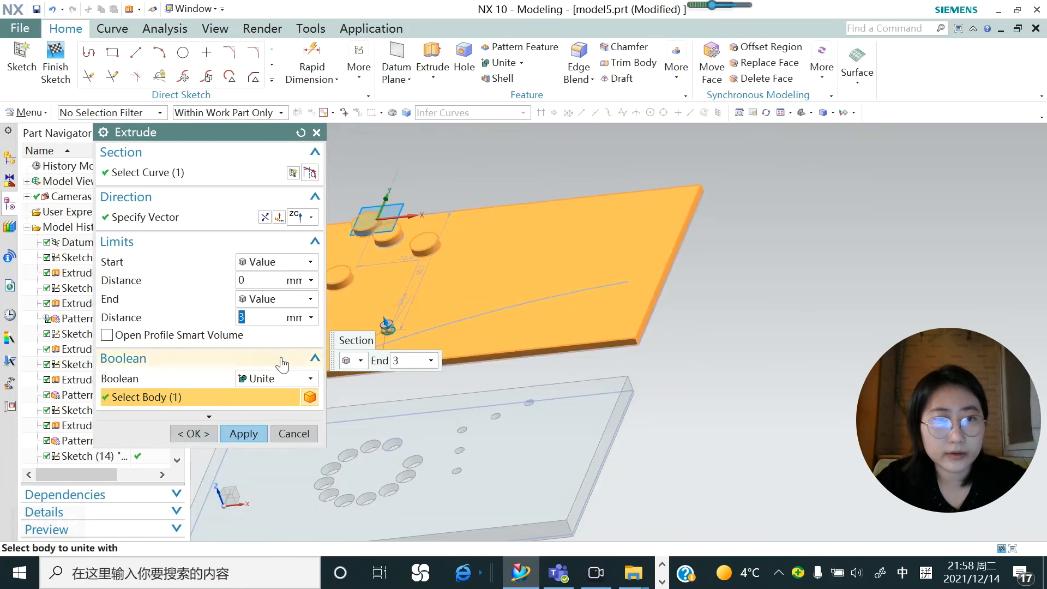
pyautogui.click(243, 434)
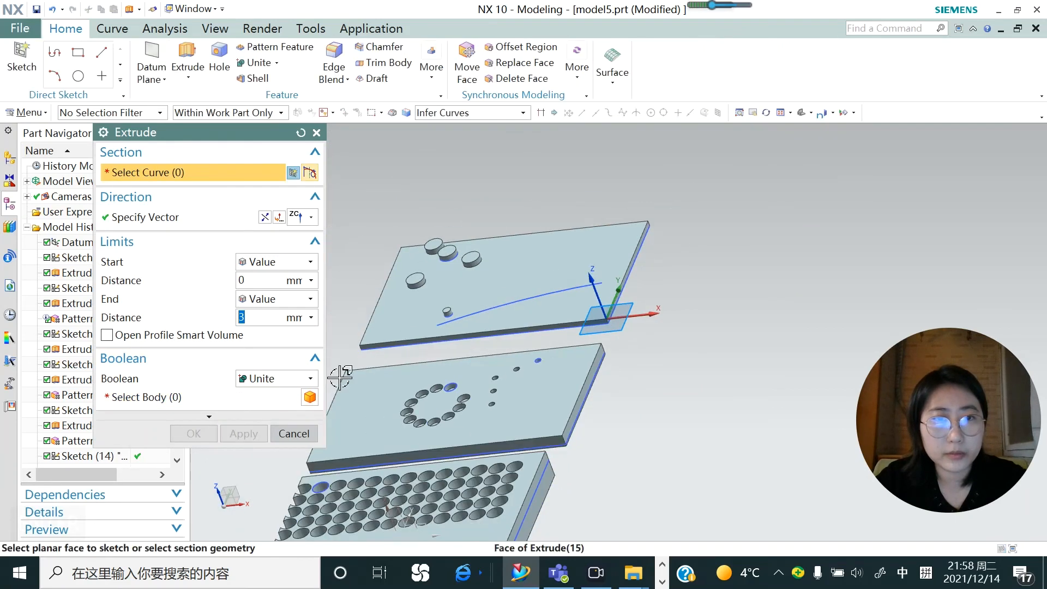
pyautogui.click(291, 433)
# Start Pattern Face and select the top and side faces of the small boss beside the arc.
pyautogui.click(432, 87)
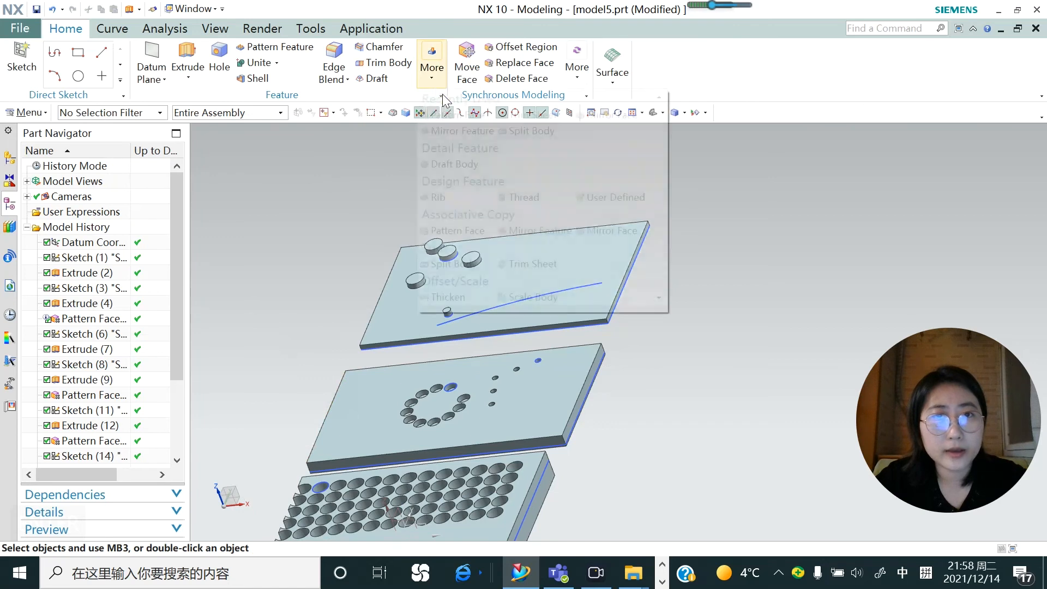
pyautogui.click(447, 118)
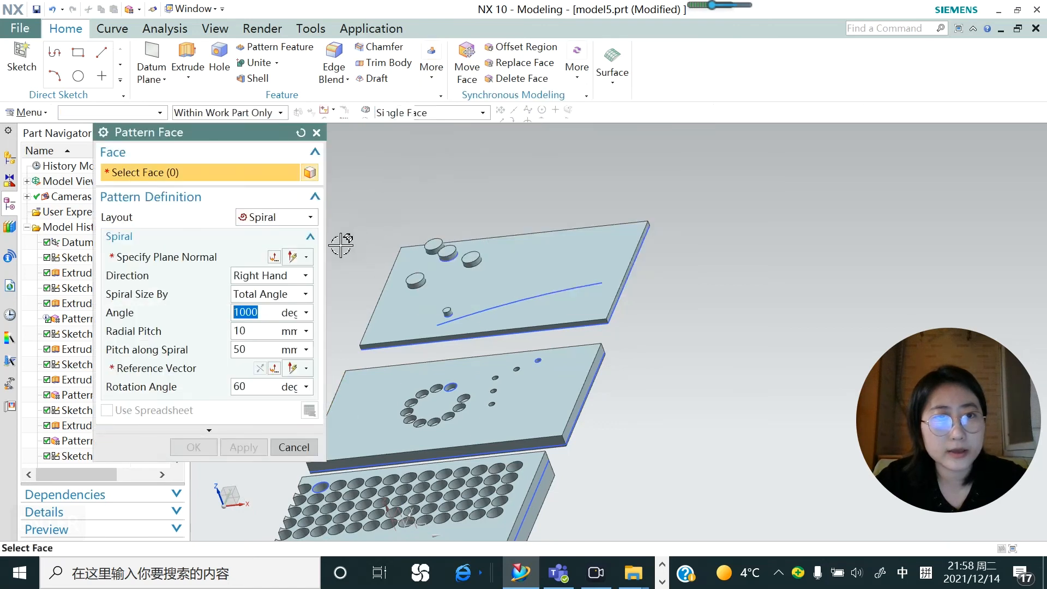
pyautogui.scroll(3, 454, 325)
pyautogui.scroll(2, 455, 325)
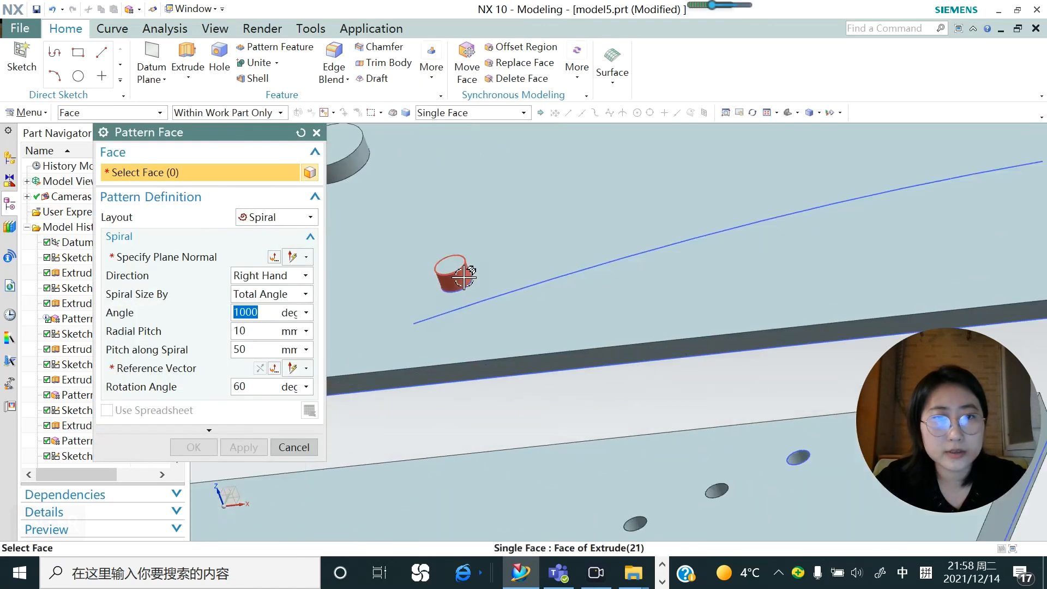
pyautogui.click(448, 265)
pyautogui.click(442, 276)
pyautogui.scroll(-2, 421, 310)
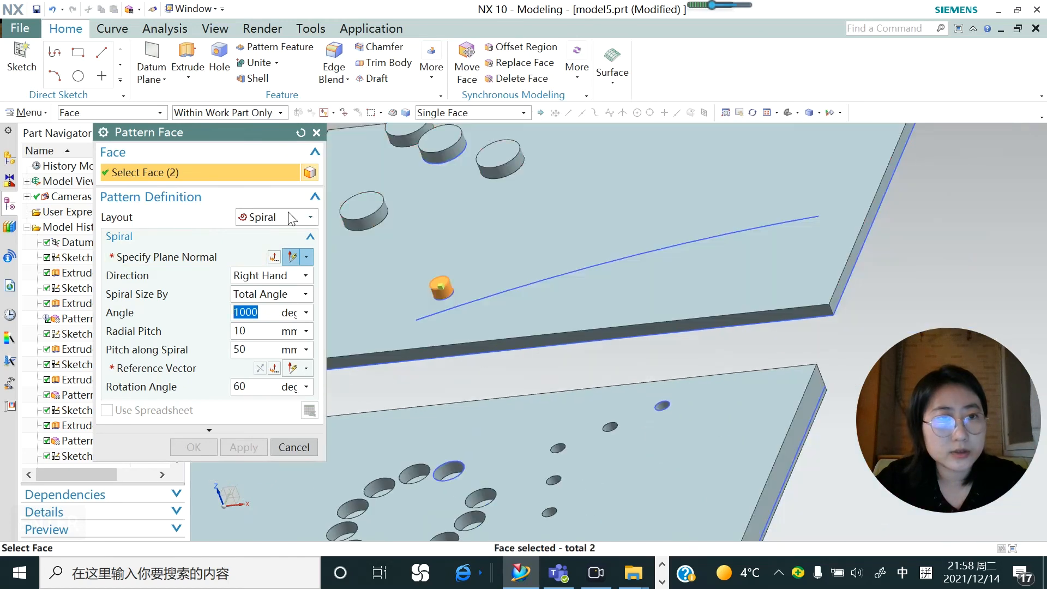
# Set the pattern layout to Along and pick the rising arc as the path.
pyautogui.click(301, 216)
pyautogui.click(272, 290)
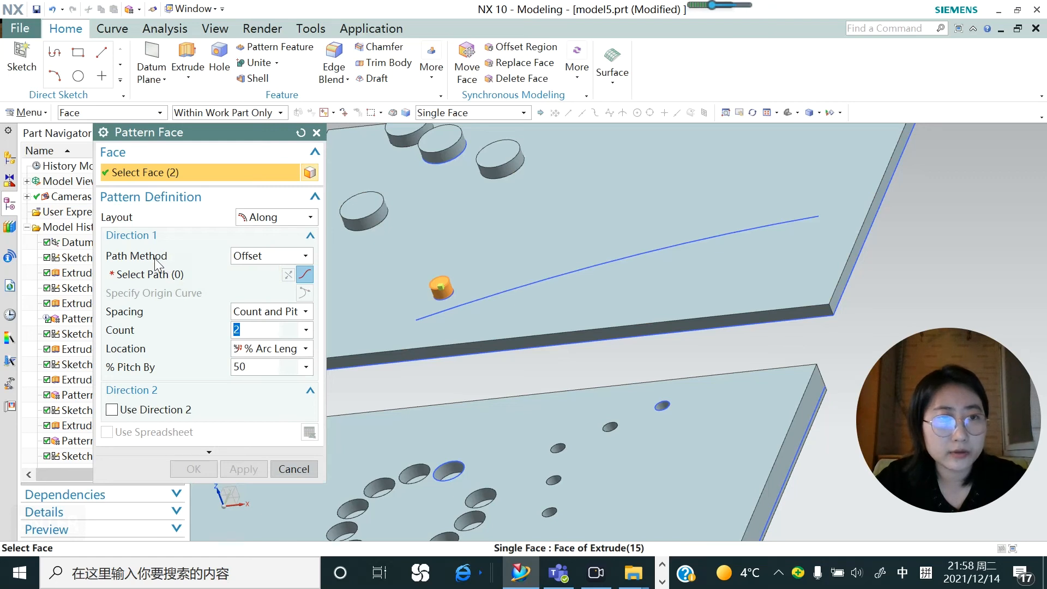
pyautogui.click(164, 274)
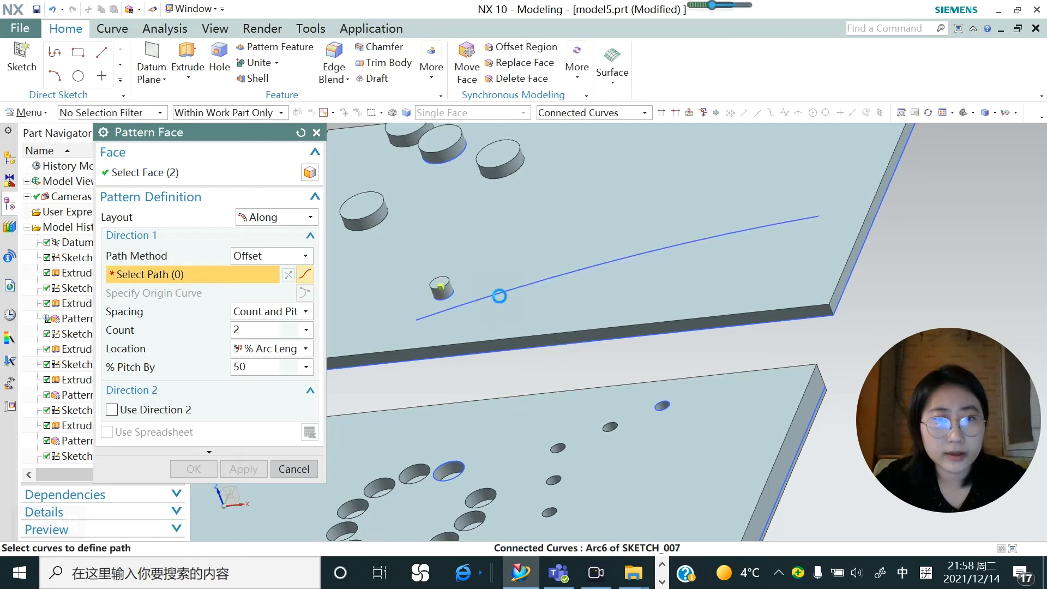
pyautogui.click(499, 296)
pyautogui.moveTo(518, 281)
pyautogui.mouseDown(button='middle')
pyautogui.moveTo(534, 284)
pyautogui.moveTo(439, 273)
pyautogui.moveTo(503, 303)
pyautogui.mouseUp(button='middle')
pyautogui.scroll(-2, 499, 300)
pyautogui.scroll(2, 493, 299)
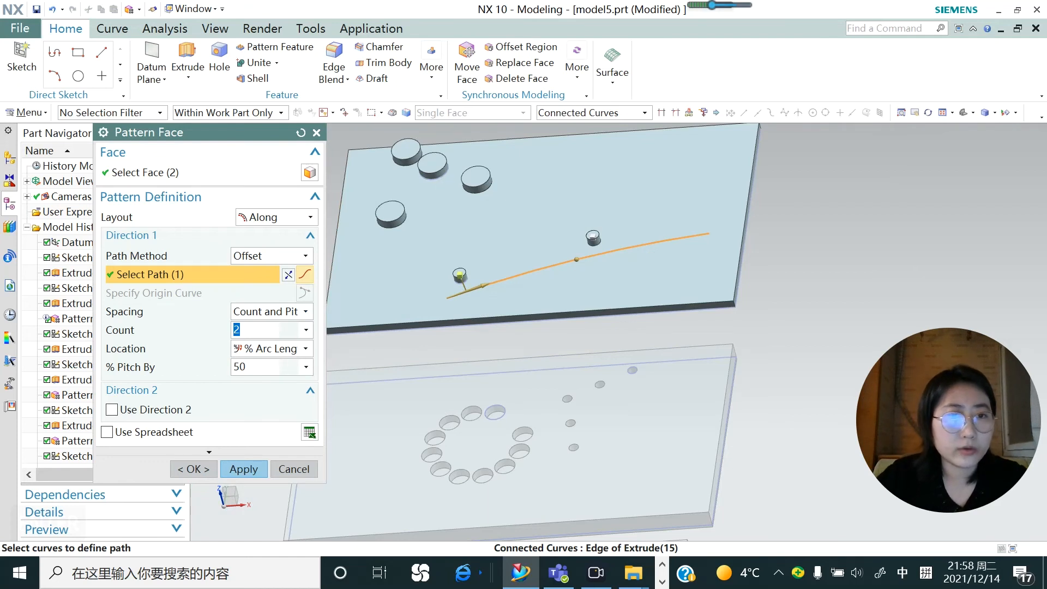
# Keep the Count and Pitch spacing and set the pattern count to 10.
pyautogui.click(305, 313)
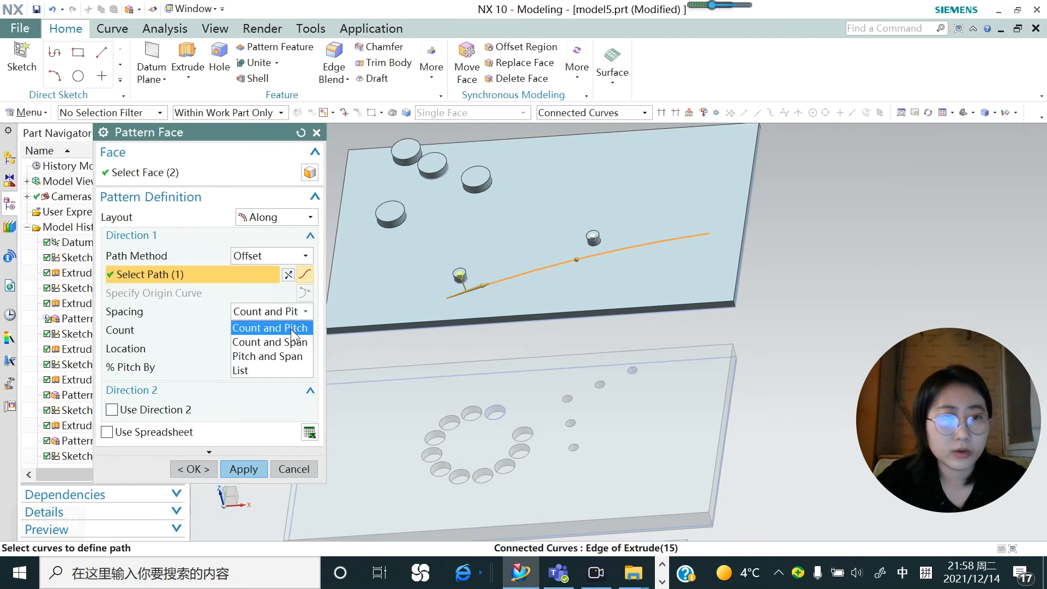
pyautogui.click(299, 328)
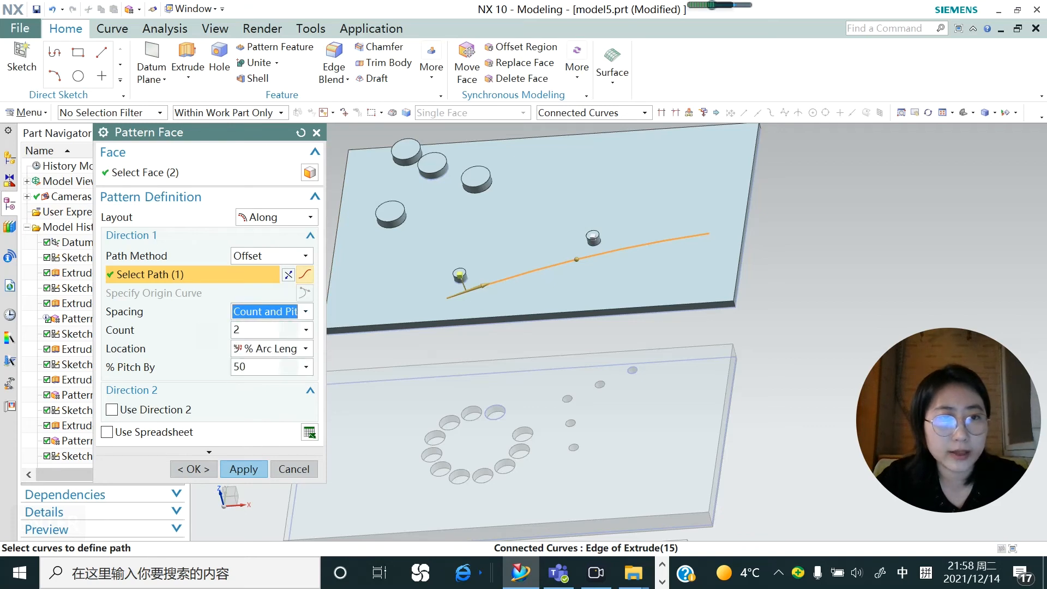
pyautogui.click(239, 330)
pyautogui.write('10')
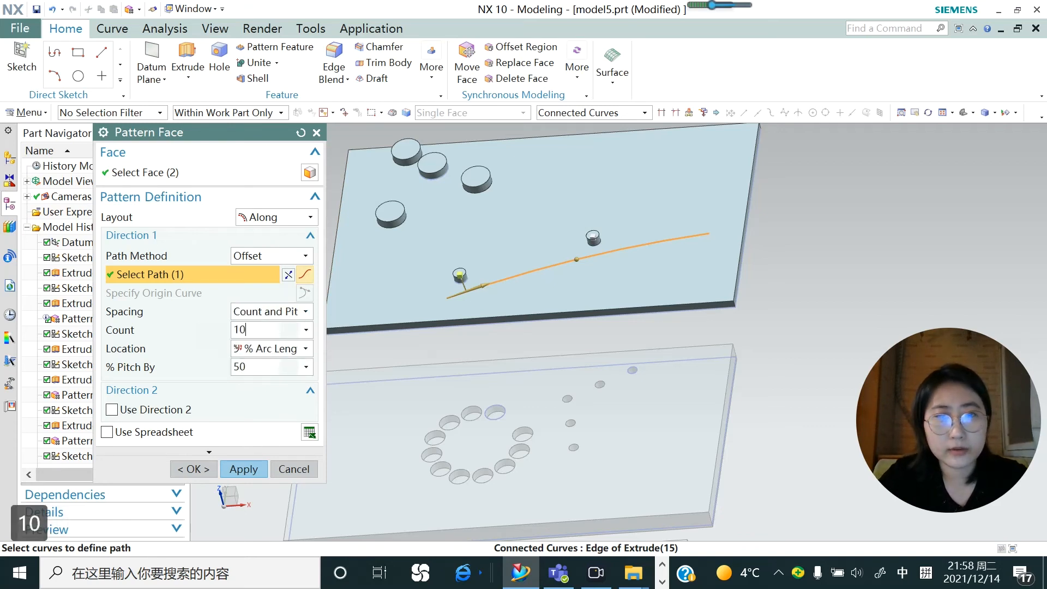
pyautogui.press('Return')
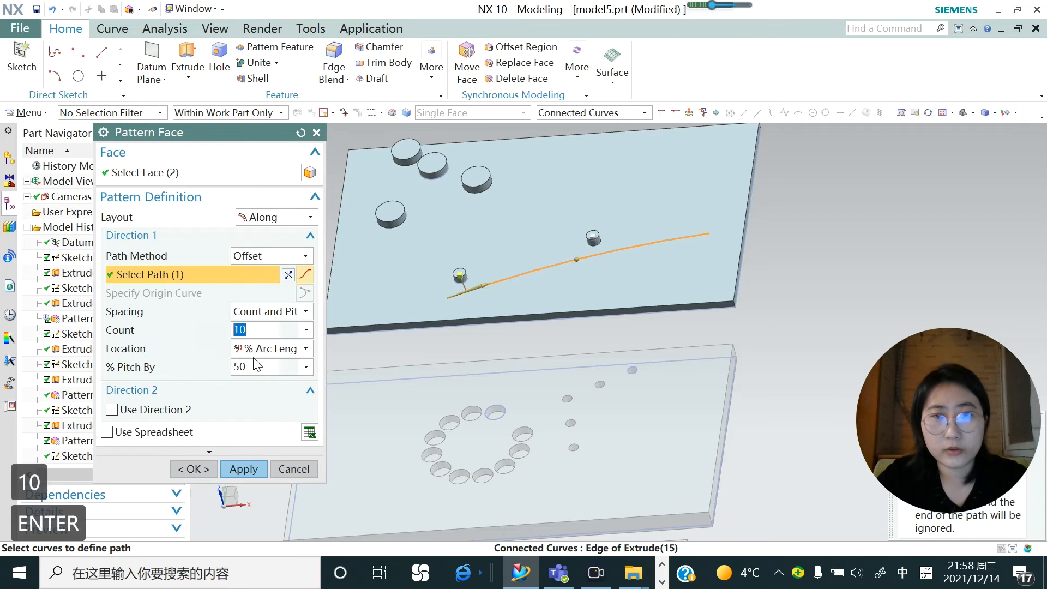
# Keep the location as % Arc Length, try a pitch of 10 percent along the arc, and cancel the pattern.
pyautogui.click(309, 351)
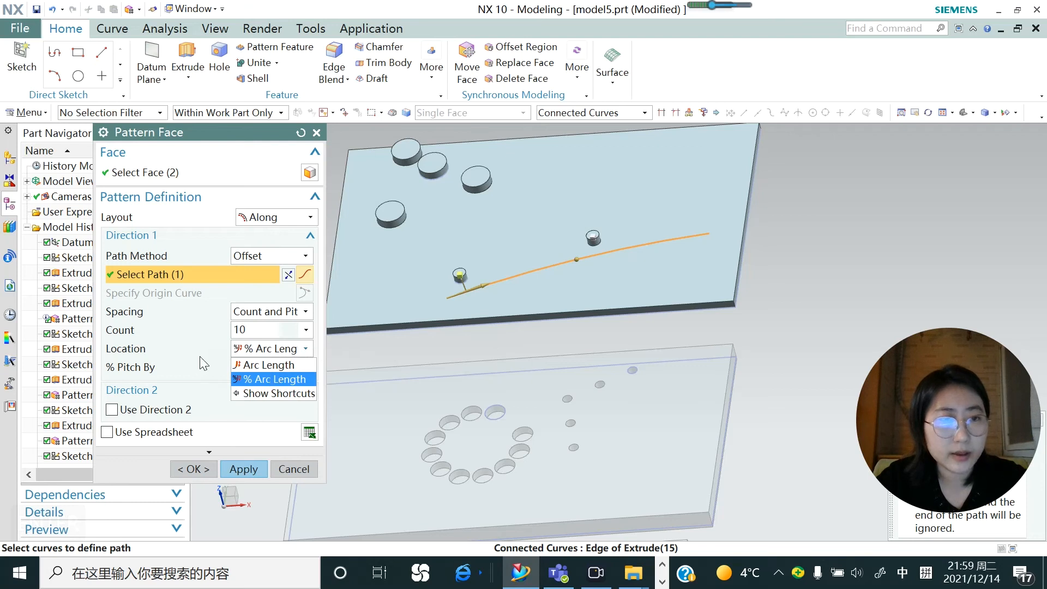
pyautogui.click(224, 367)
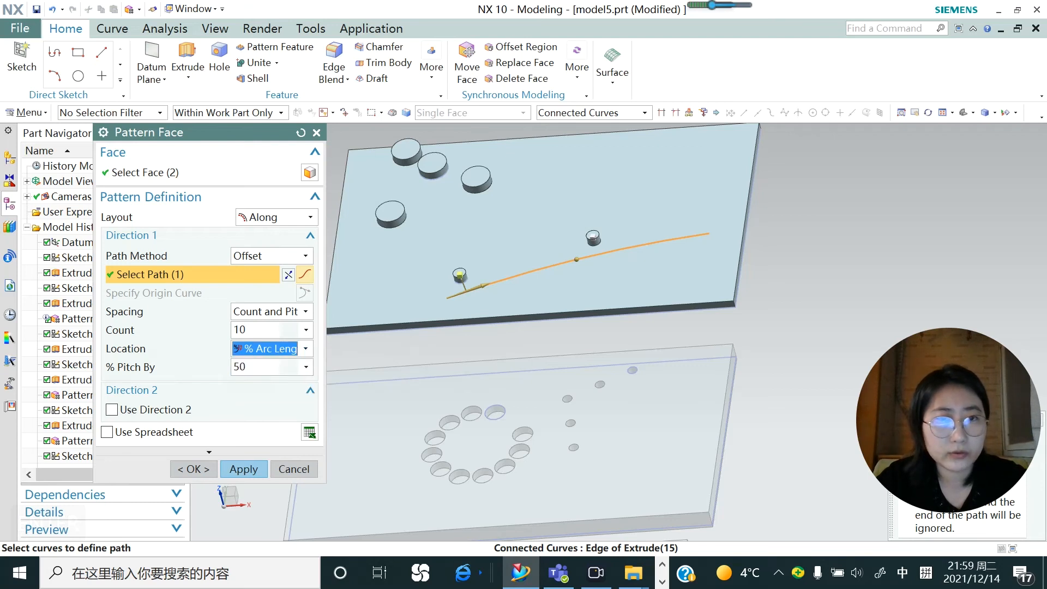
pyautogui.click(595, 233)
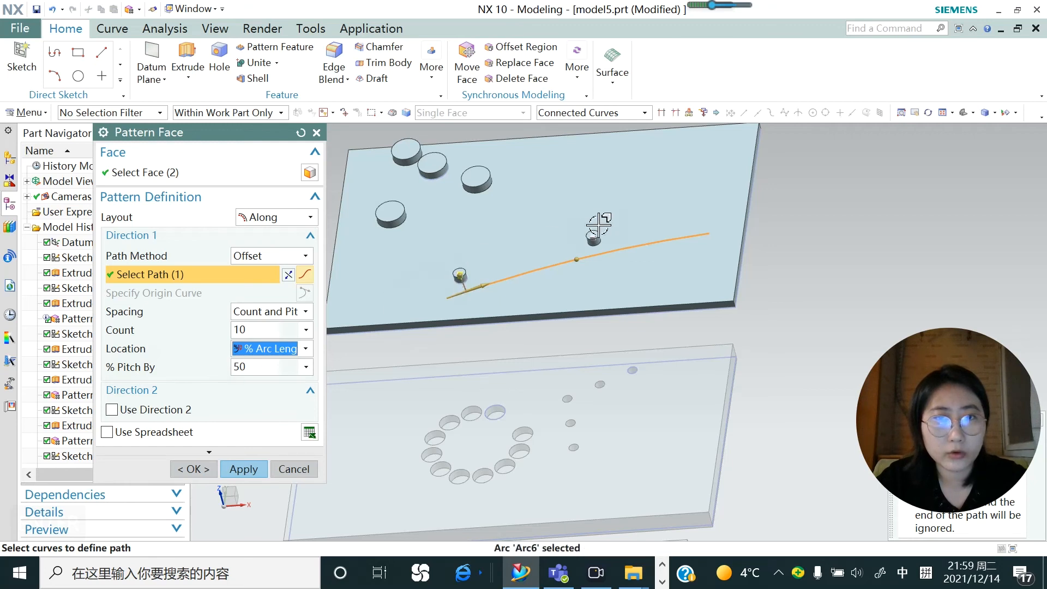
pyautogui.press('Tab')
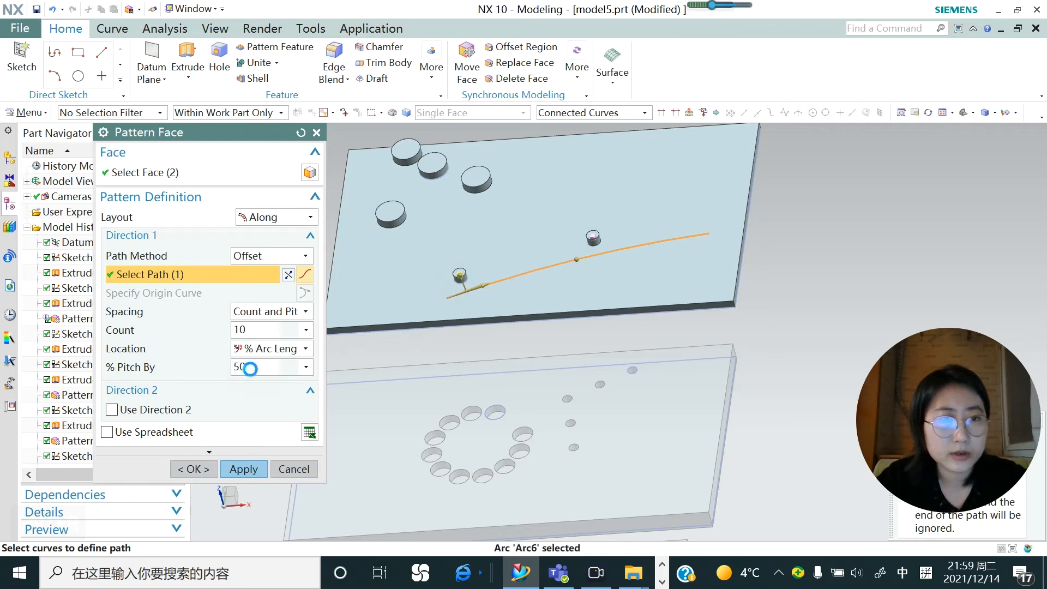
pyautogui.write('10')
pyautogui.press('Return')
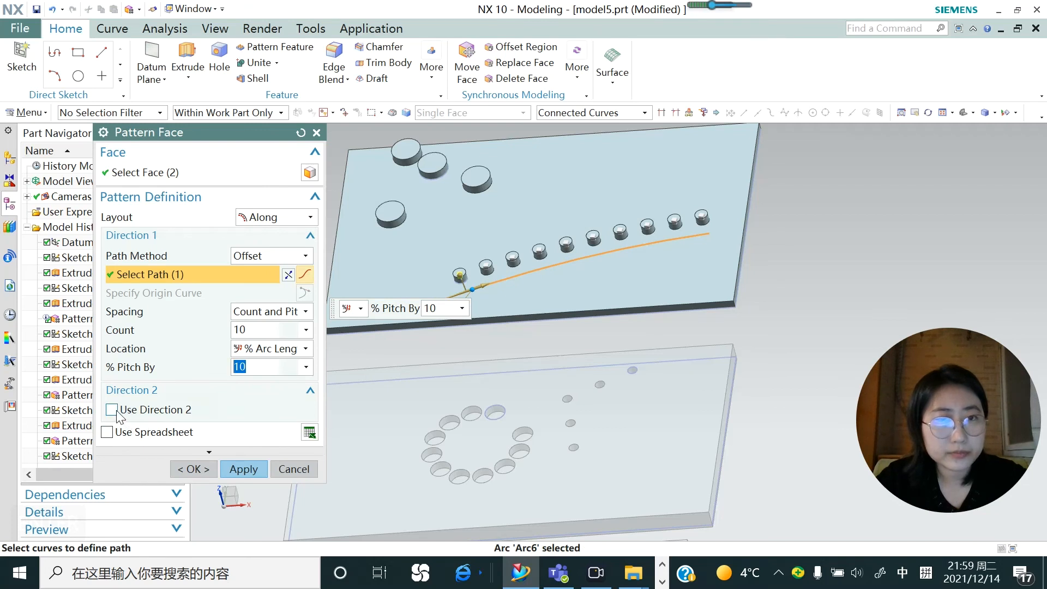
pyautogui.click(303, 473)
# Sketch a second, steep arc on the third plate's top face to the left of the small boss and finish the sketch.
pyautogui.press('s')
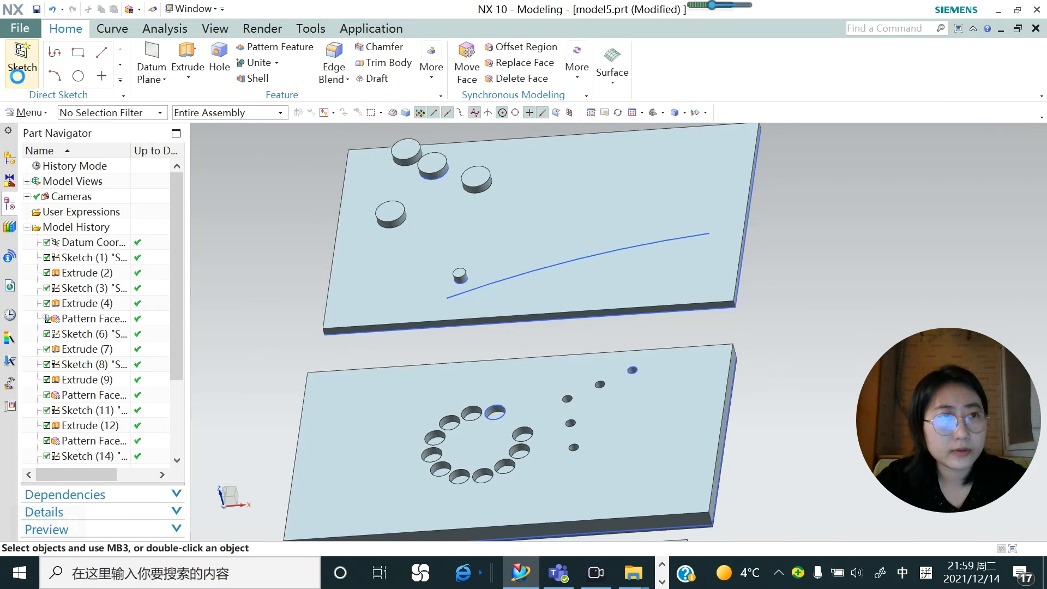
pyautogui.click(433, 263)
pyautogui.click(243, 338)
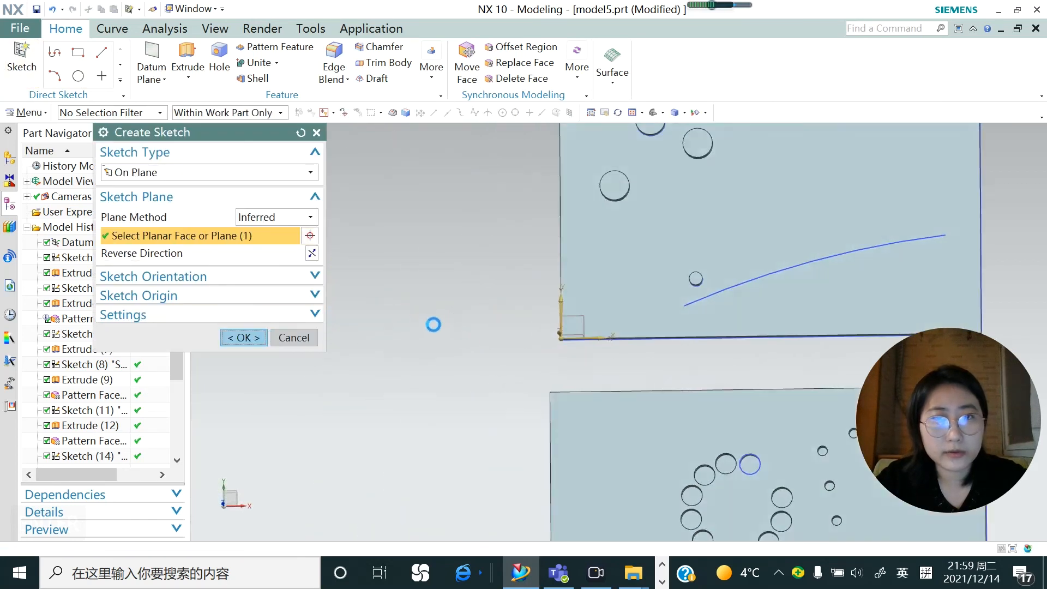
pyautogui.click(136, 52)
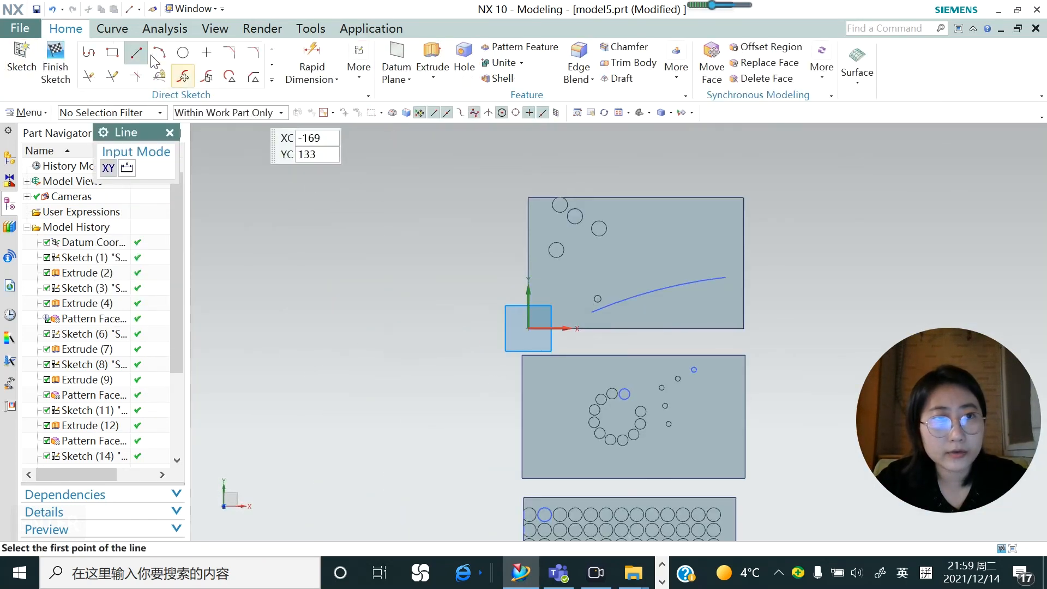
pyautogui.press('a')
pyautogui.scroll(3, 646, 354)
pyautogui.click(506, 337)
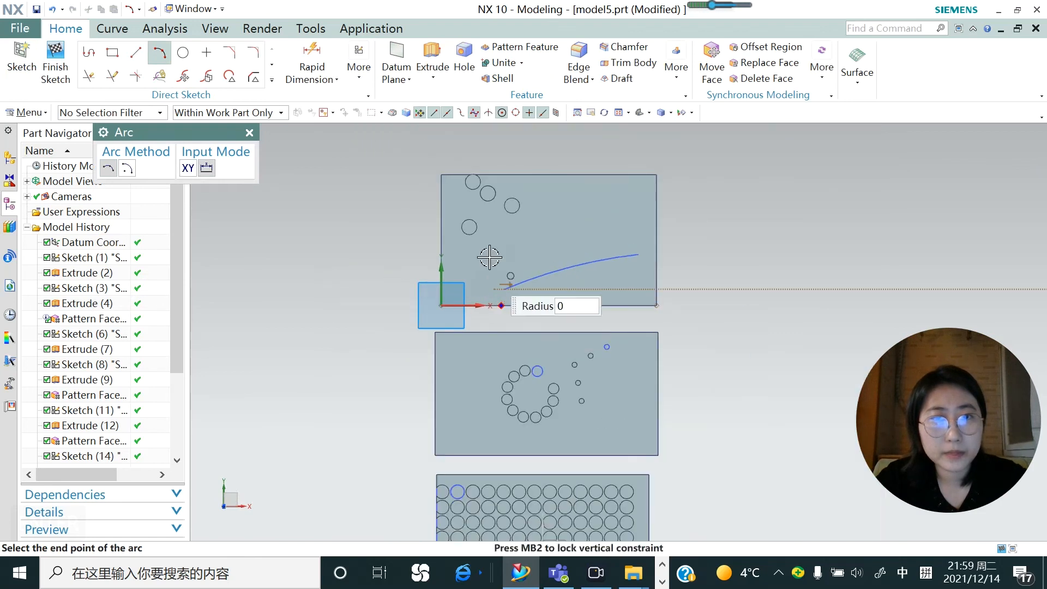
pyautogui.click(481, 216)
pyautogui.click(481, 263)
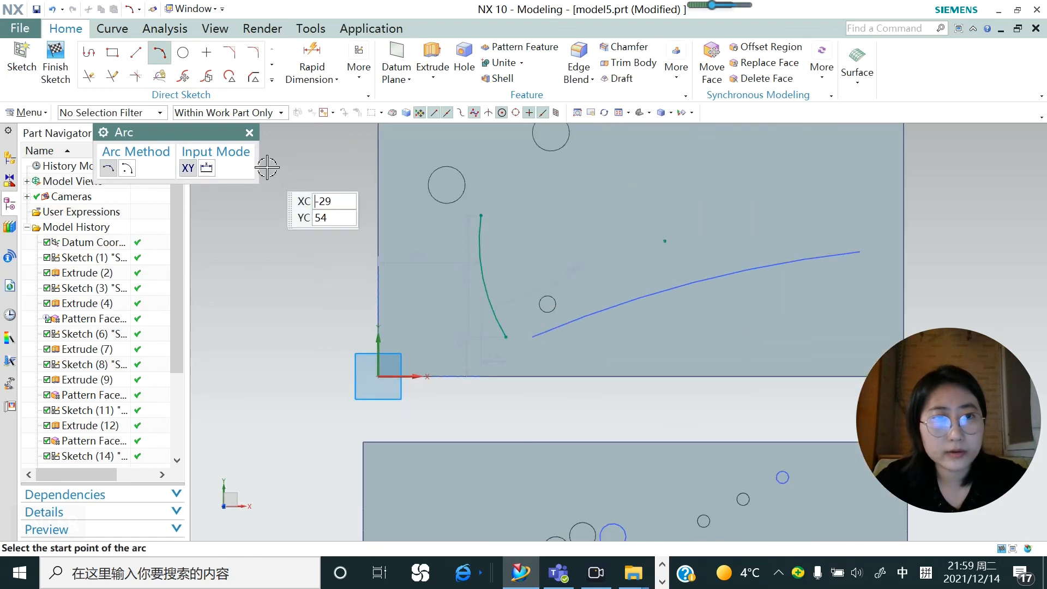
pyautogui.click(249, 132)
pyautogui.click(56, 61)
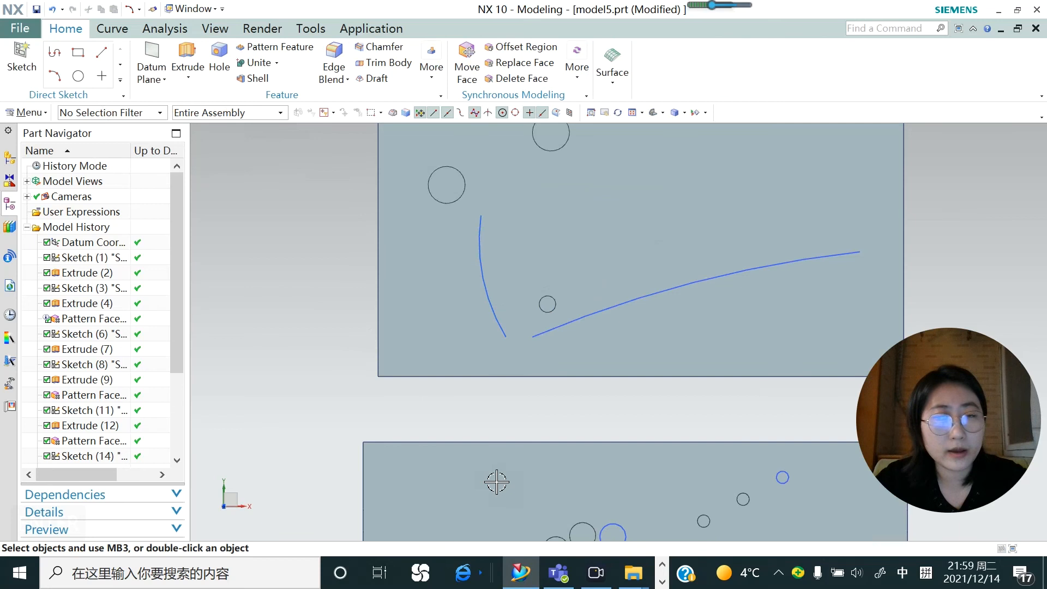
# Start Pattern Face again and select the small boss's side and top faces.
pyautogui.moveTo(518, 424); pyautogui.dragTo(504, 407, button='middle')
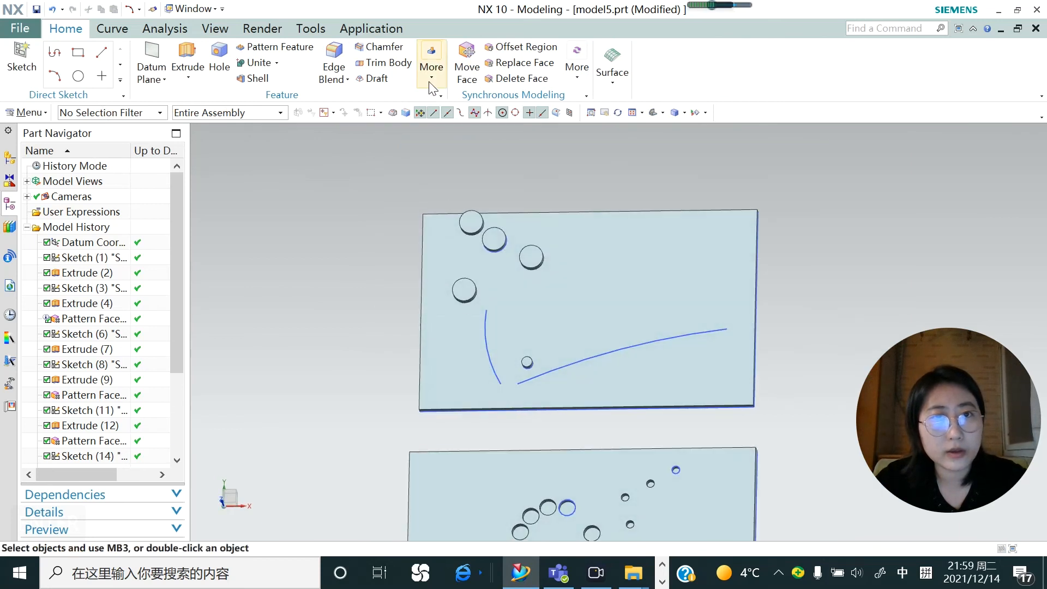
pyautogui.click(431, 67)
pyautogui.click(458, 115)
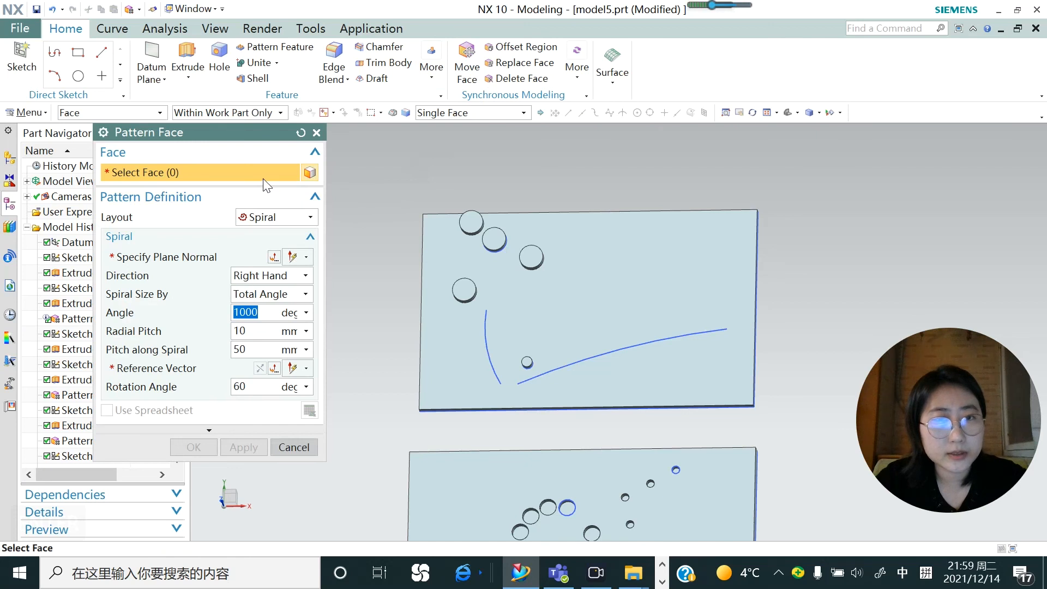
pyautogui.scroll(5, 532, 374)
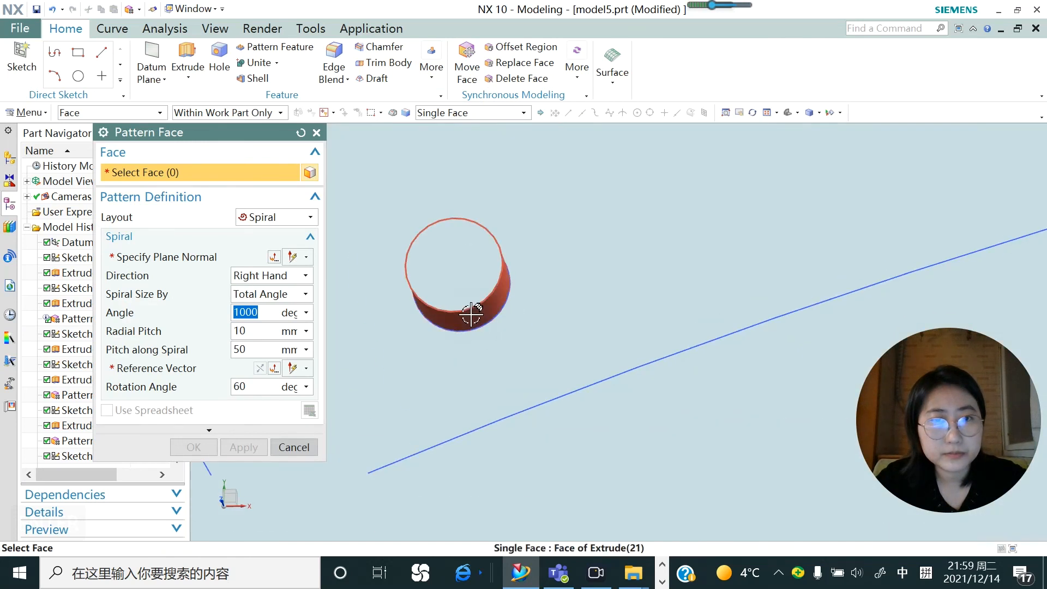
pyautogui.click(470, 314)
pyautogui.click(463, 279)
pyautogui.scroll(-5, 458, 269)
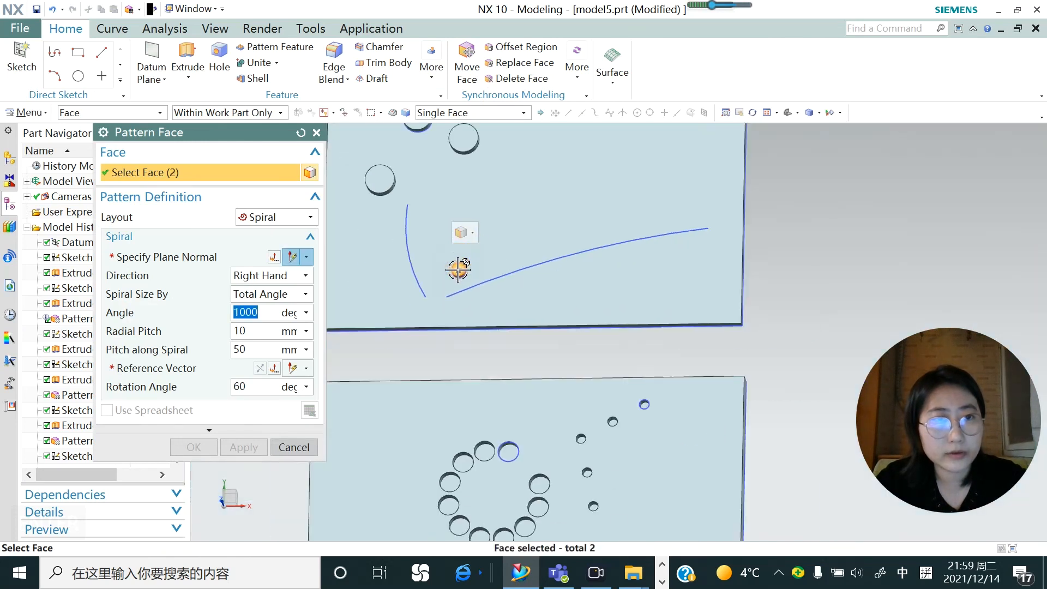
pyautogui.scroll(-3, 458, 269)
# Set the layout to Along with the long rising arc as the first direction's path, keeping the Offset path method.
pyautogui.click(277, 217)
pyautogui.click(281, 291)
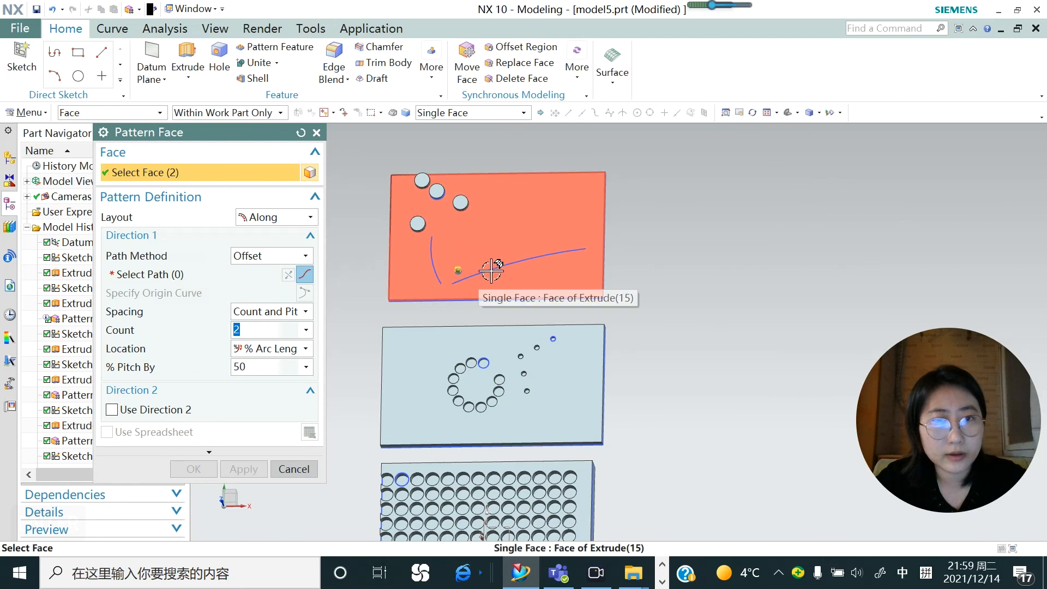
pyautogui.click(195, 278)
pyautogui.scroll(2, 488, 275)
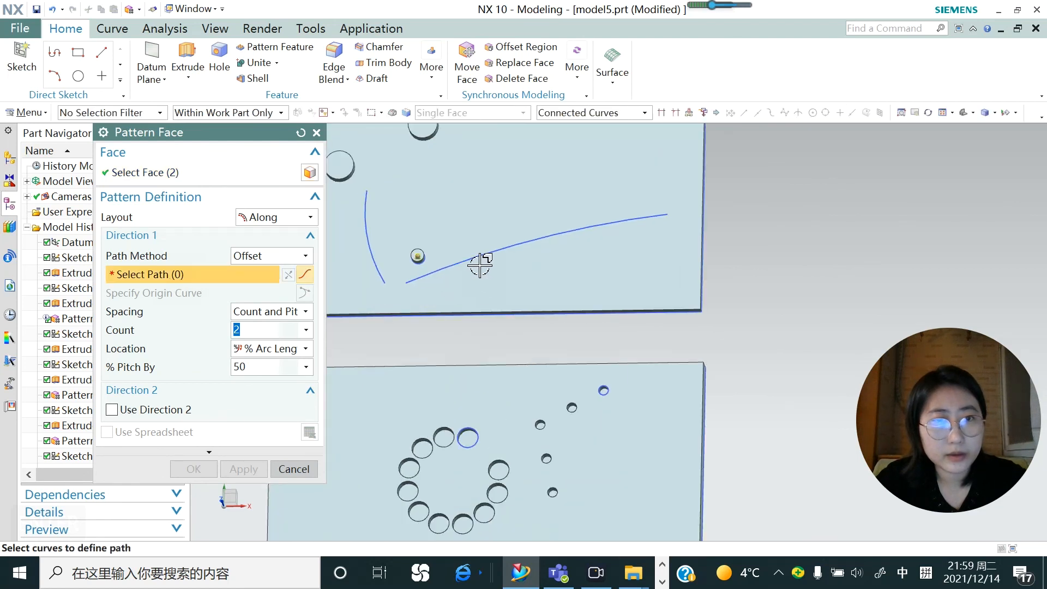
pyautogui.click(480, 260)
pyautogui.click(306, 257)
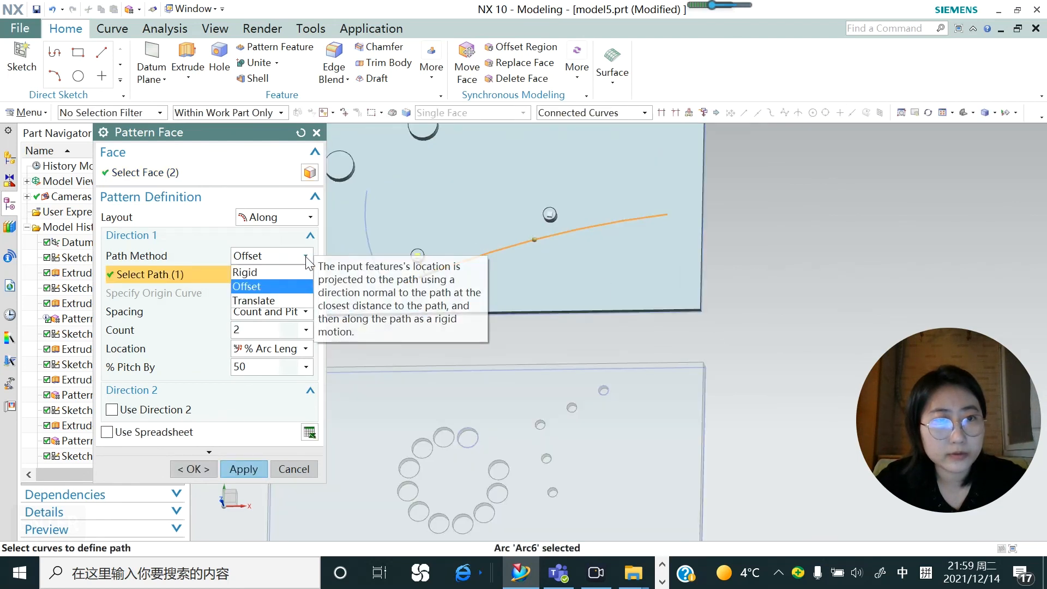
pyautogui.click(307, 257)
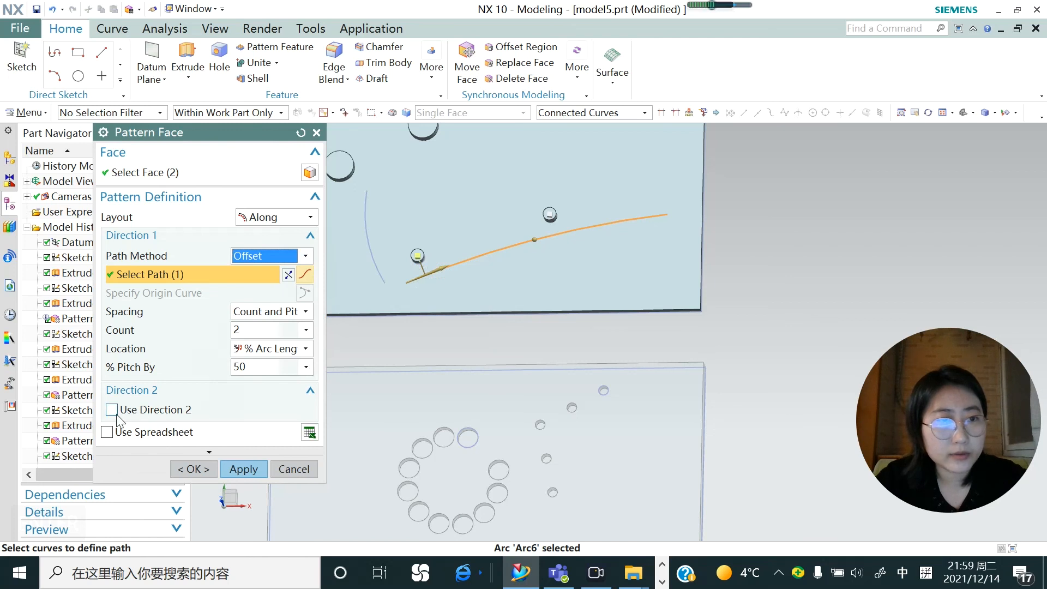
# Set the first direction's count to 10 and its pitch to 10 percent of the arc length.
pyautogui.click(262, 330)
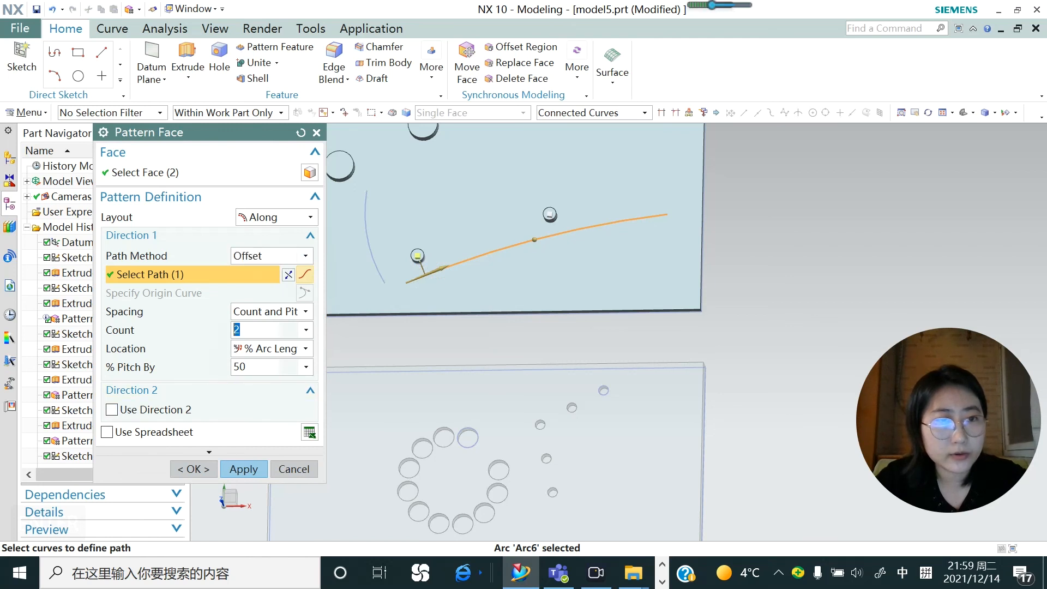
pyautogui.write('10')
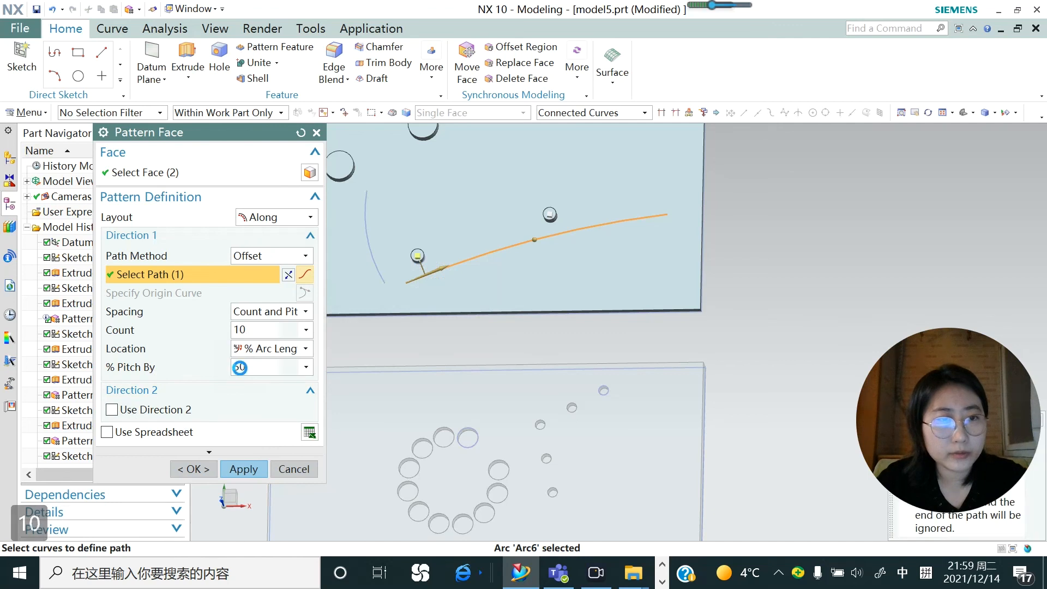
pyautogui.click(233, 370)
pyautogui.write('10')
pyautogui.press('Return')
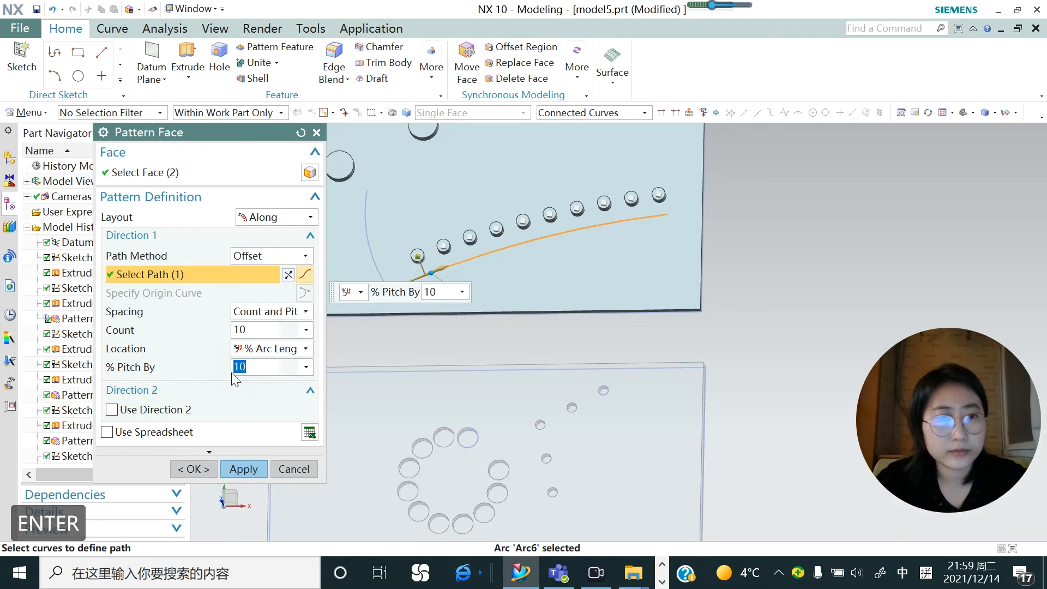
# Enable the second direction and use the short steep arc beside the small boss as its path.
pyautogui.click(112, 410)
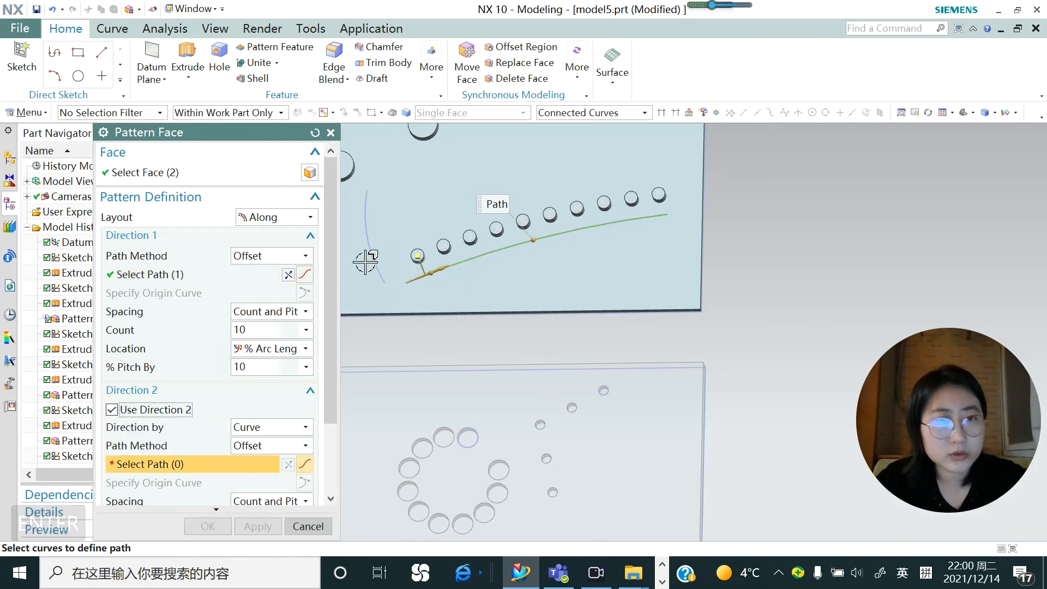
pyautogui.click(364, 246)
pyautogui.scroll(-2, 519, 303)
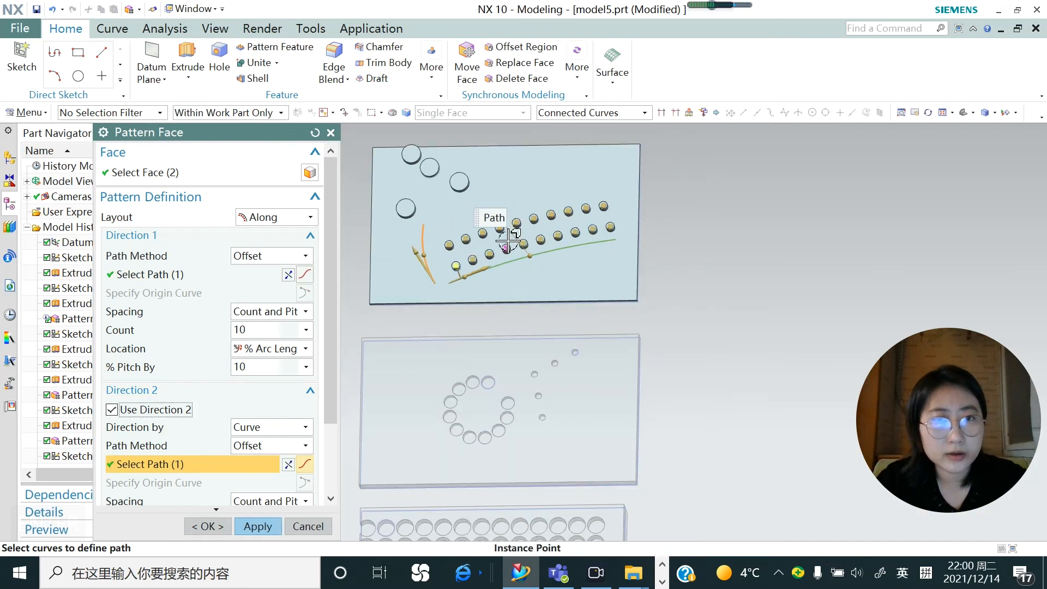
pyautogui.scroll(1, 509, 239)
# Set the second direction's count to 5 and its pitch to 20 percent, and apply the face pattern.
pyautogui.moveTo(326, 367); pyautogui.dragTo(345, 470)
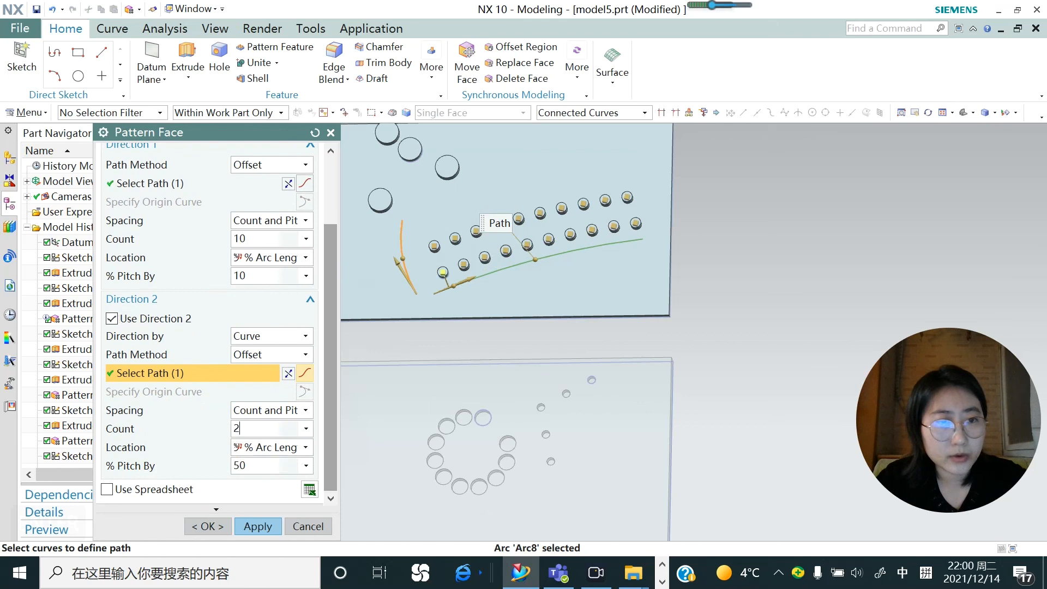
pyautogui.write('5')
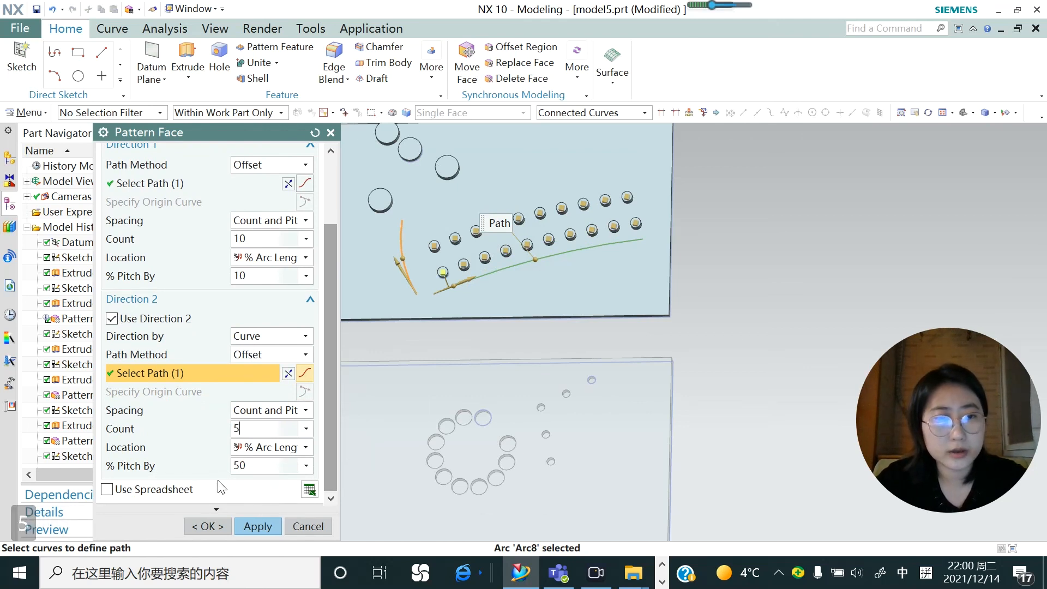
pyautogui.doubleClick(248, 467)
pyautogui.write('10')
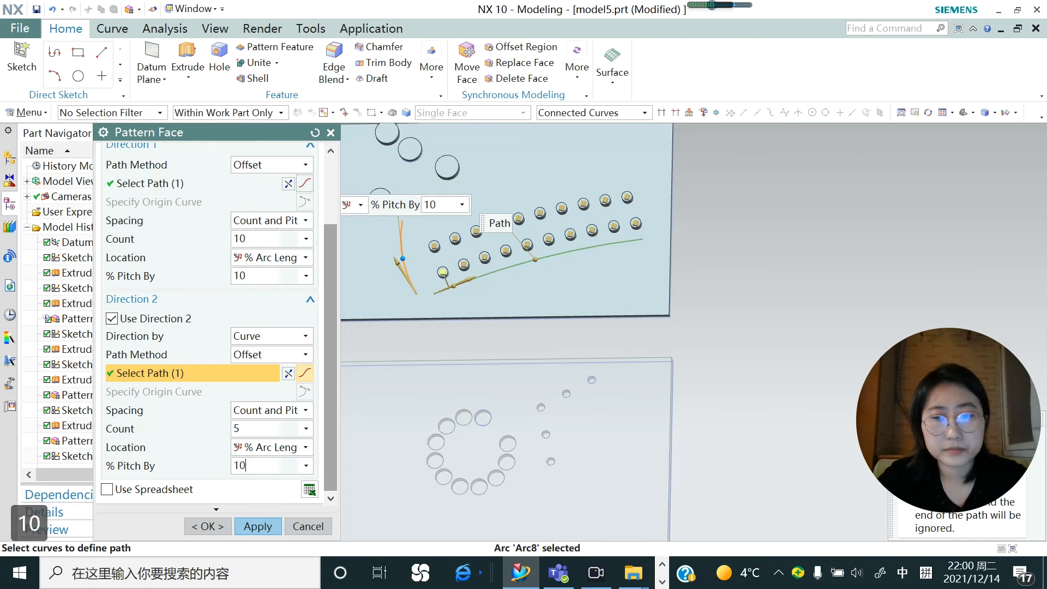
pyautogui.press('Return')
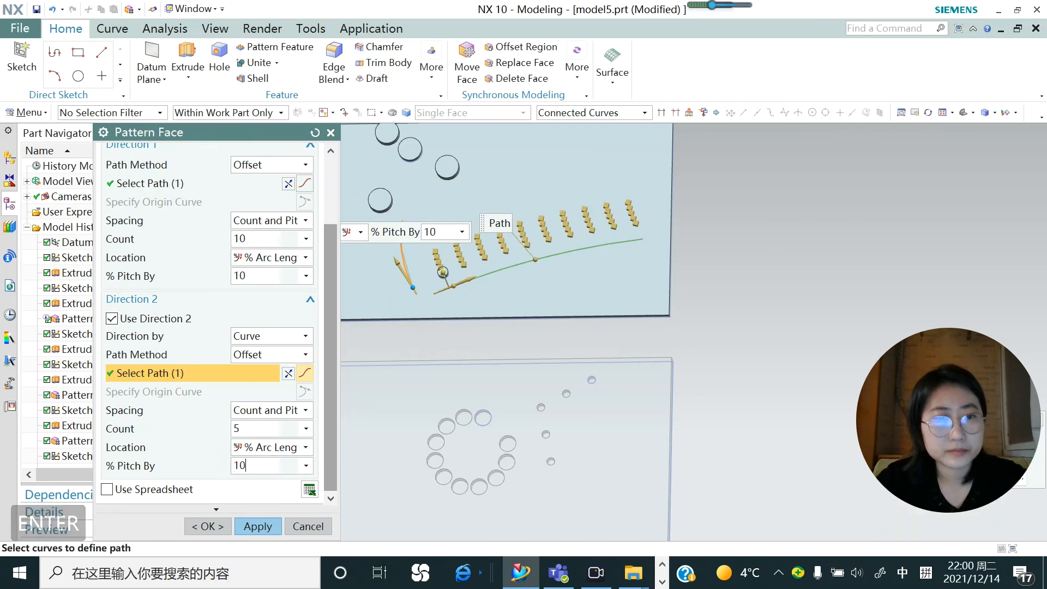
pyautogui.write('20')
pyautogui.press('Return')
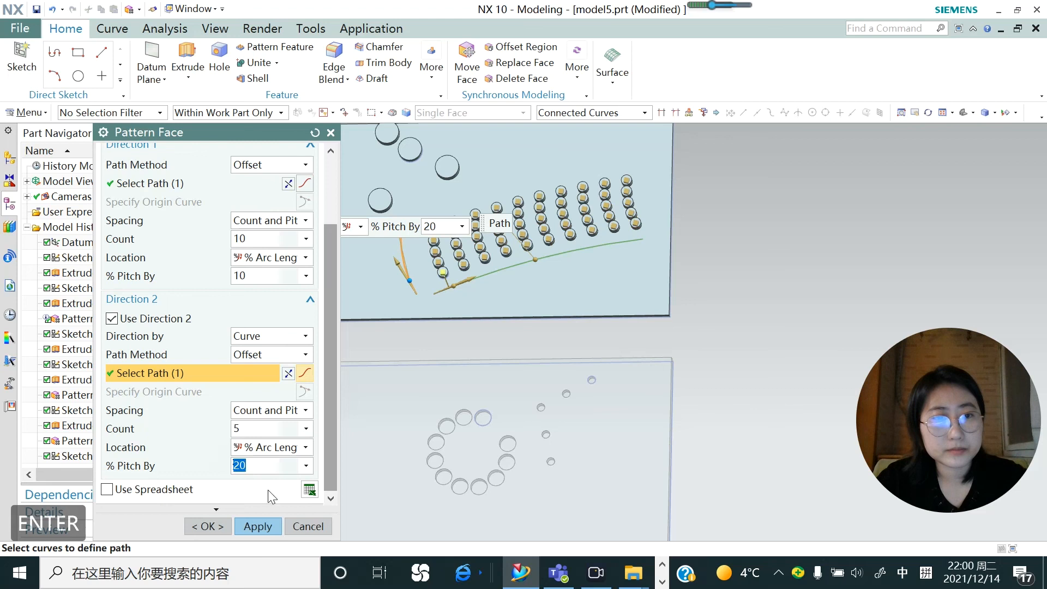
pyautogui.click(258, 526)
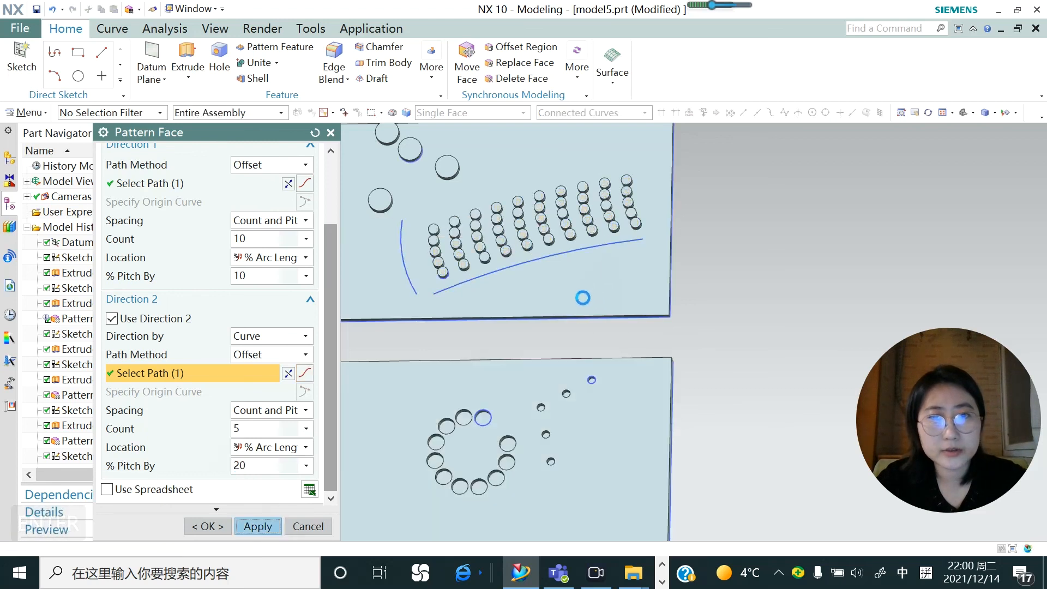
# Examine the patterns on the three plates and the available layout types, and close Pattern Face without defining another pattern.
pyautogui.scroll(-5, 581, 300)
pyautogui.moveTo(581, 303); pyautogui.dragTo(540, 292, button='middle')
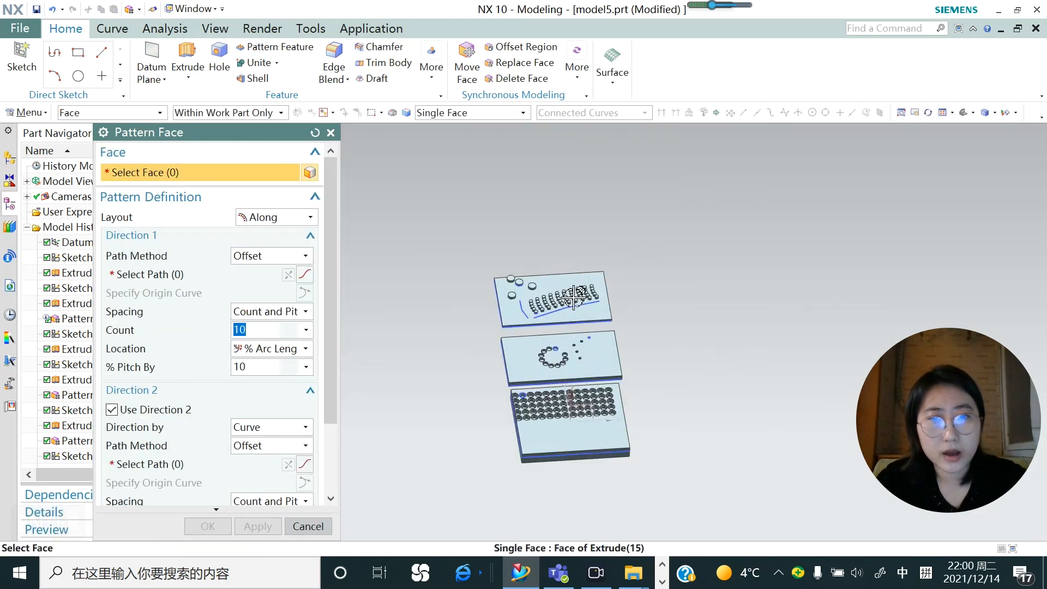
pyautogui.scroll(5, 539, 292)
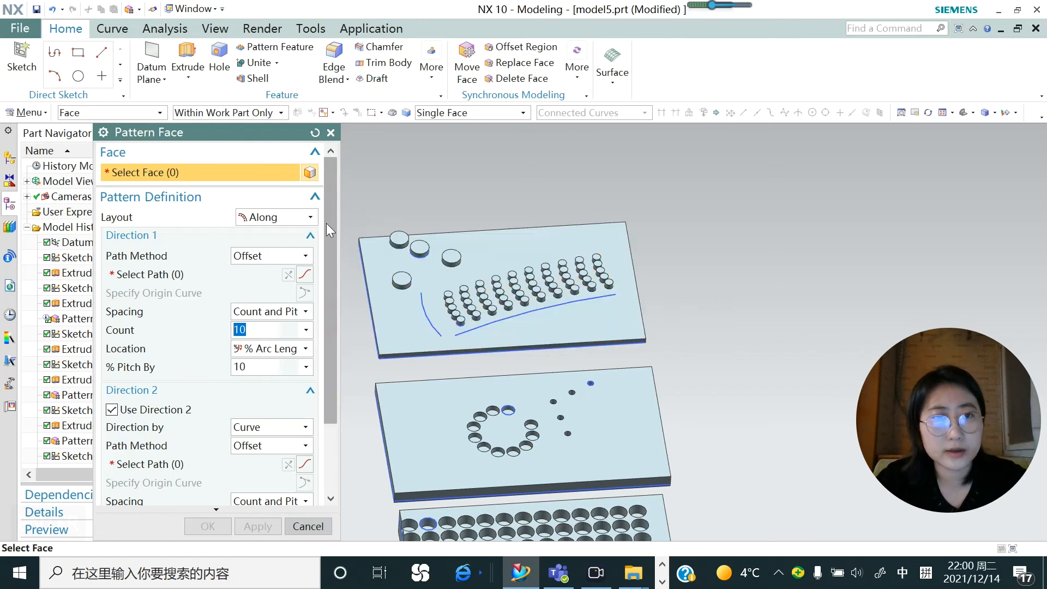
pyautogui.click(310, 218)
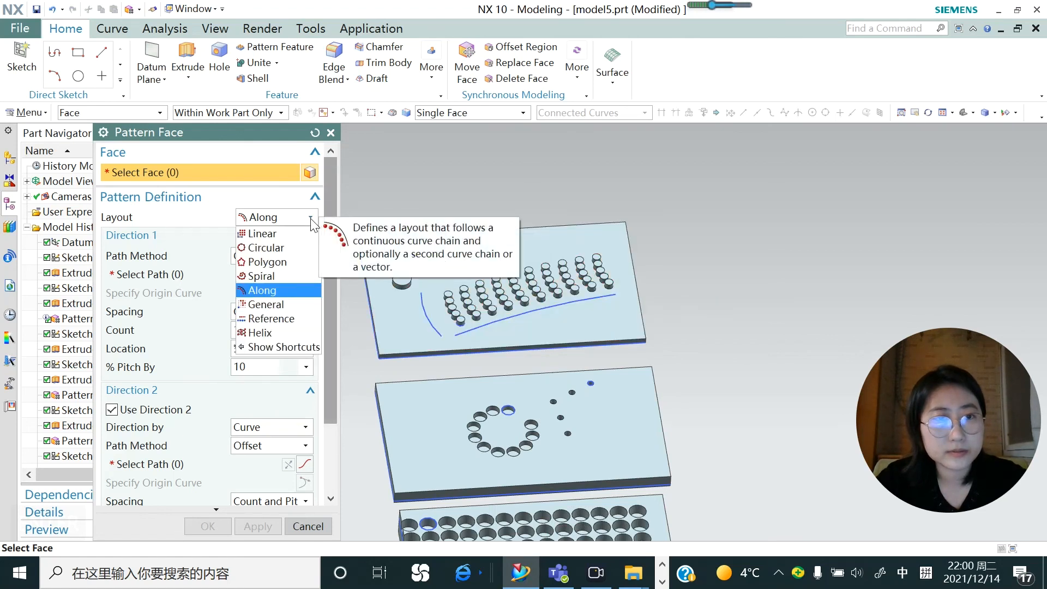
pyautogui.click(311, 219)
pyautogui.scroll(-2, 533, 252)
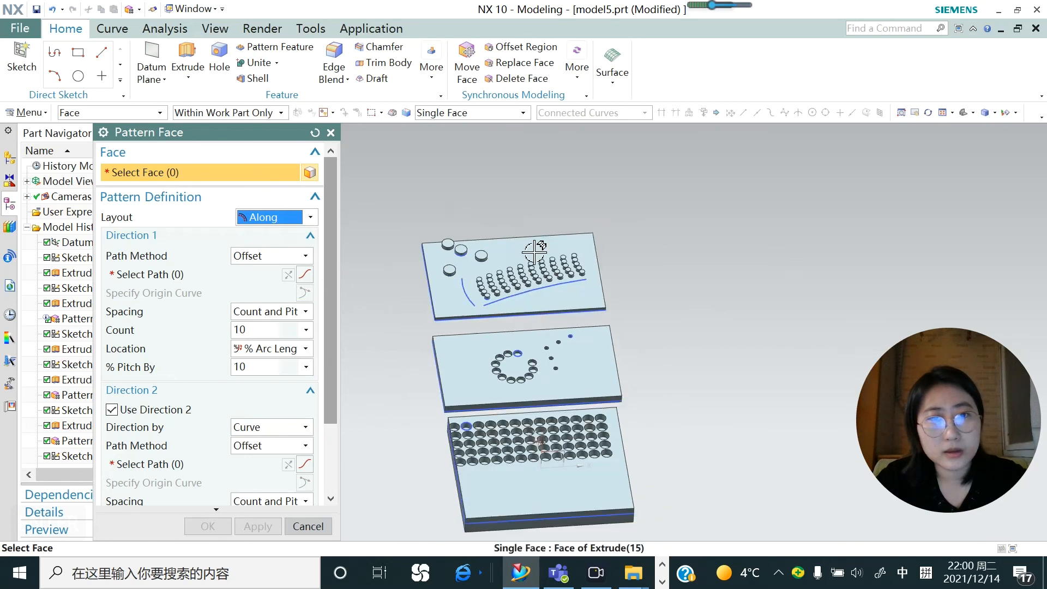
pyautogui.click(330, 133)
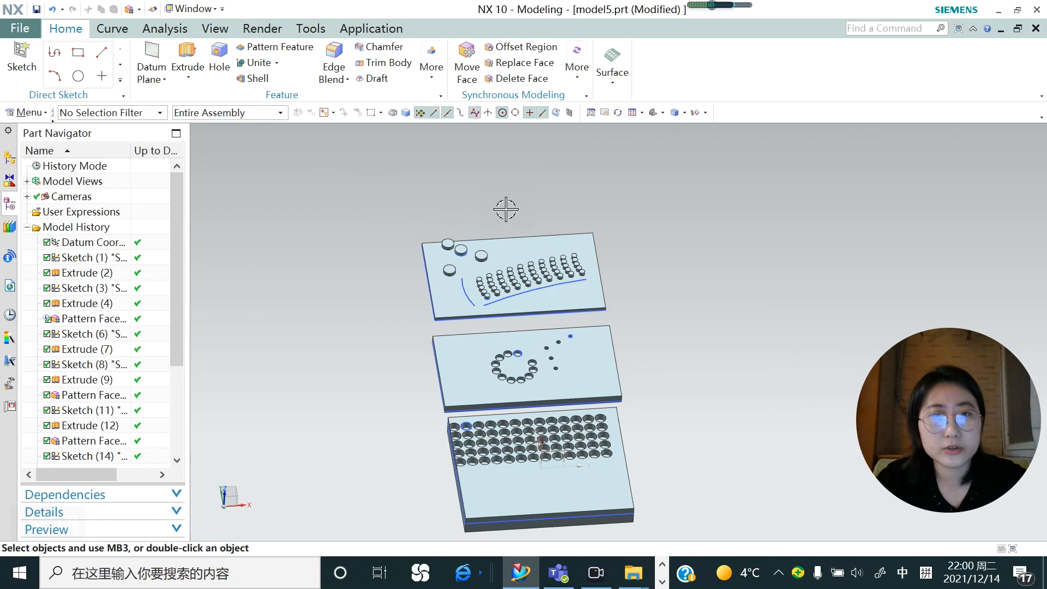
pyautogui.scroll(-2, 506, 207)
pyautogui.scroll(1, 451, 288)
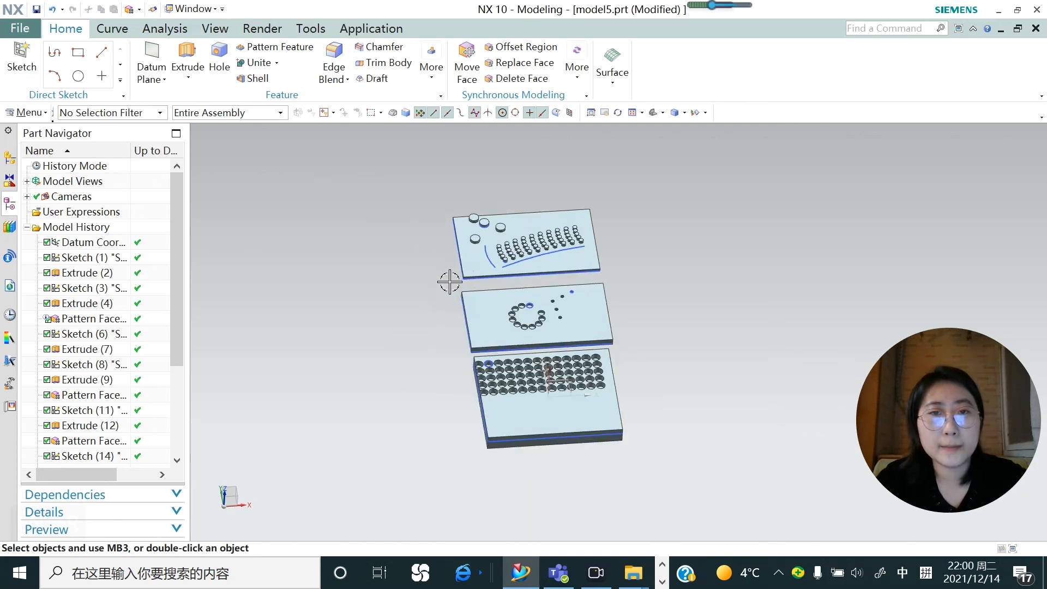